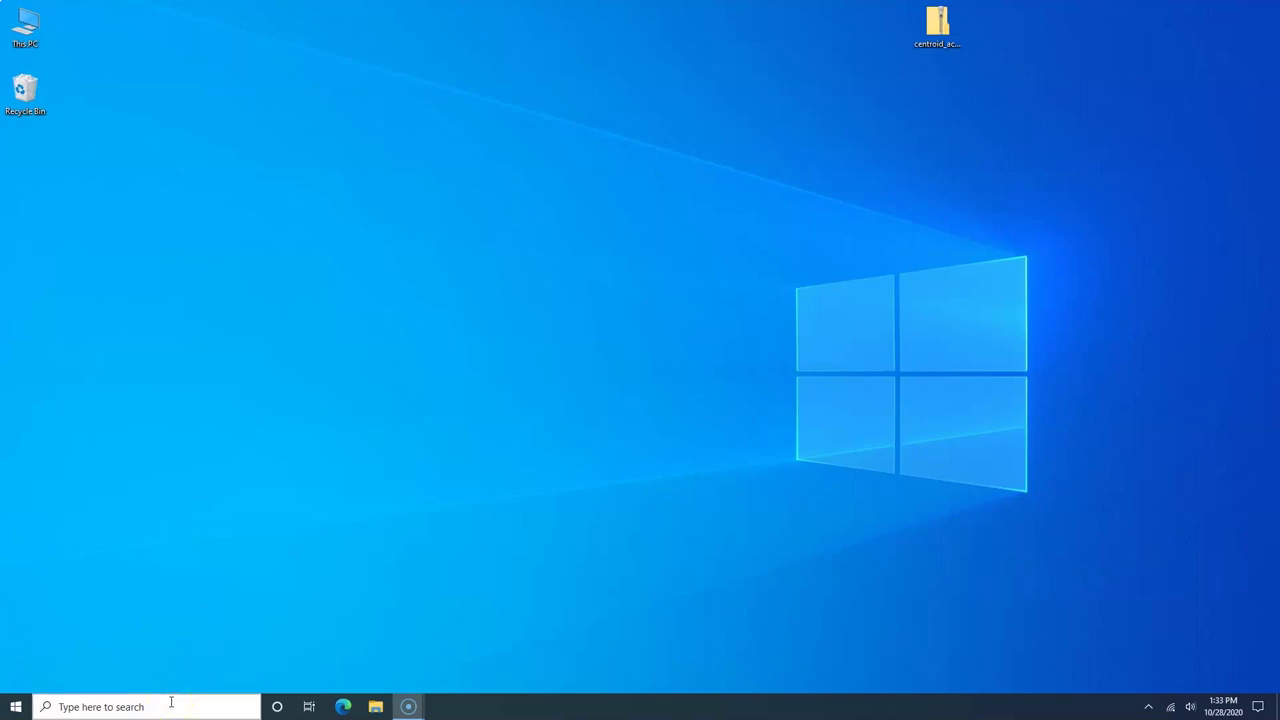
Step: Search for 'control' and pin the Control Panel result to the taskbar
{"action": "left_click", "coordinate": [171, 703]}
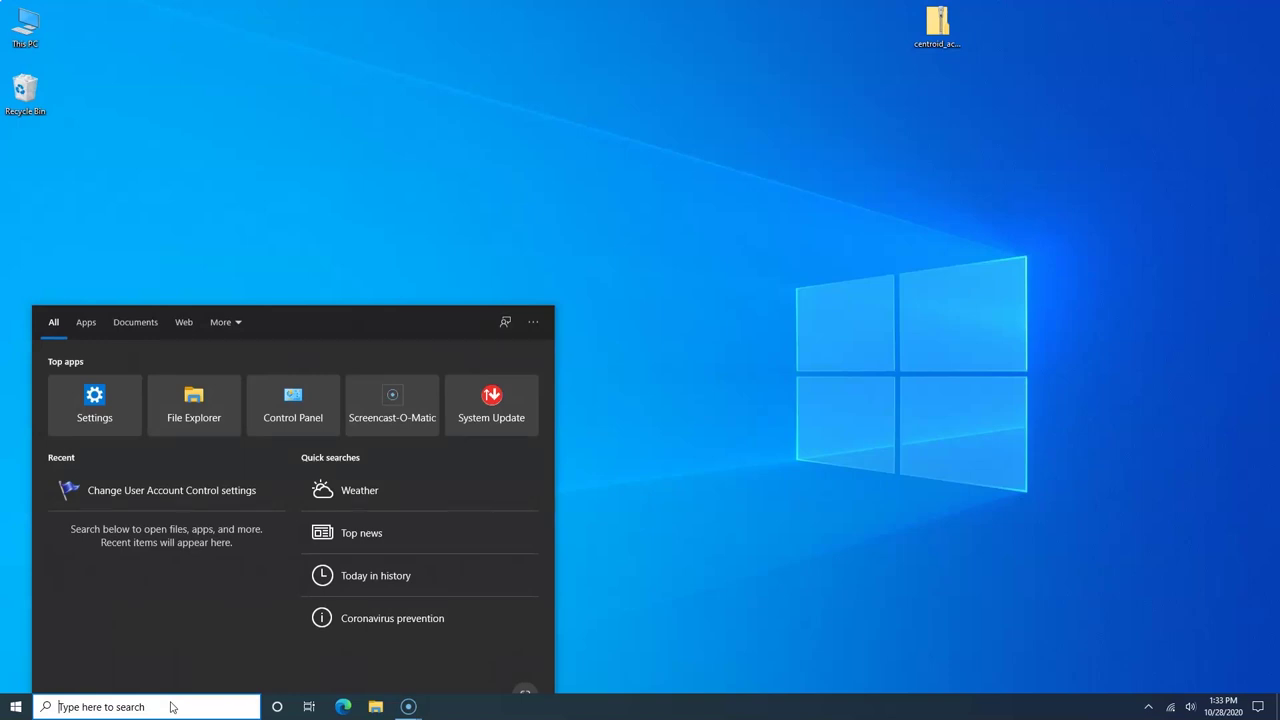
{"action": "type", "text": "control"}
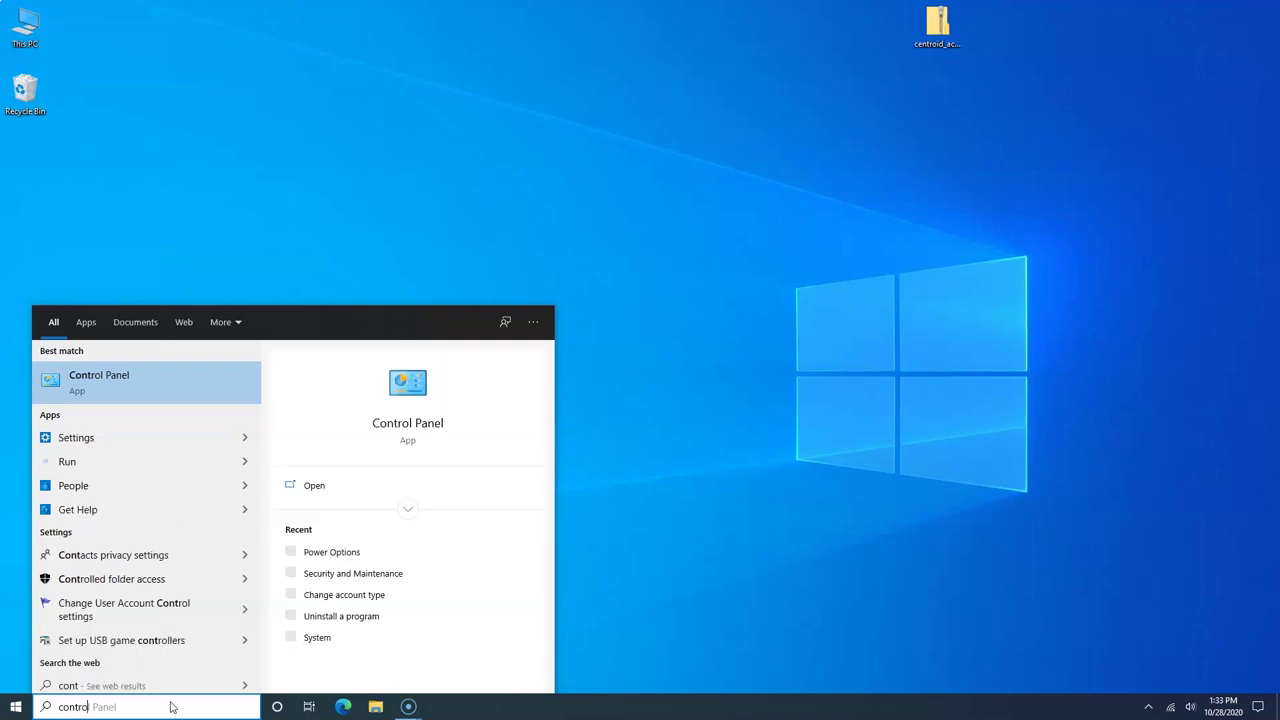
{"action": "left_click", "coordinate": [97, 389]}
{"action": "right_click", "coordinate": [97, 389]}
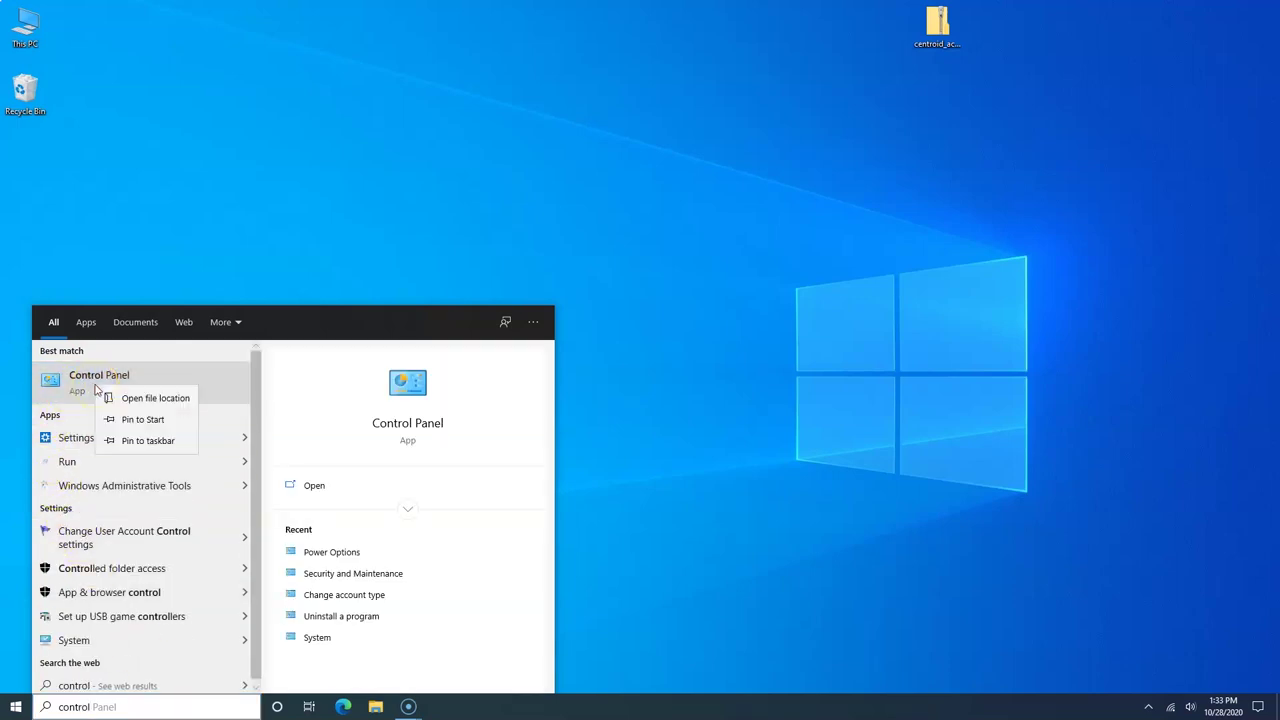
{"action": "left_click", "coordinate": [129, 441]}
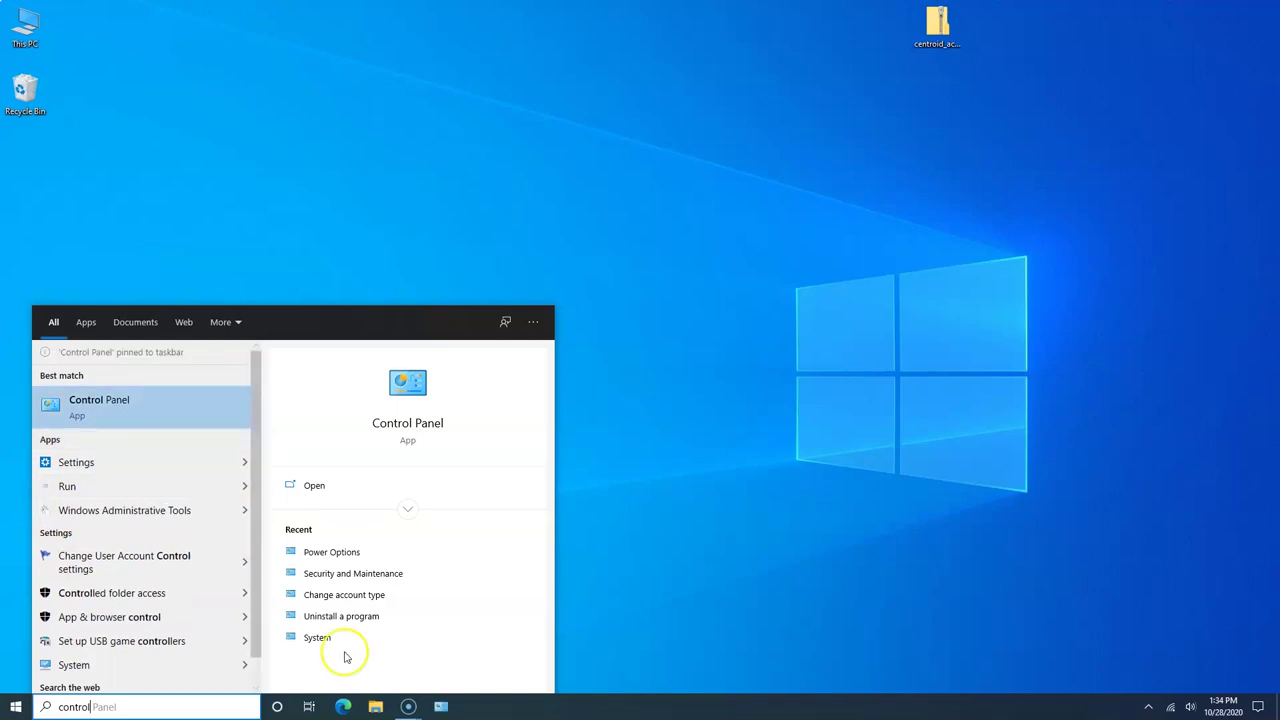
{"action": "key", "text": "Escape"}
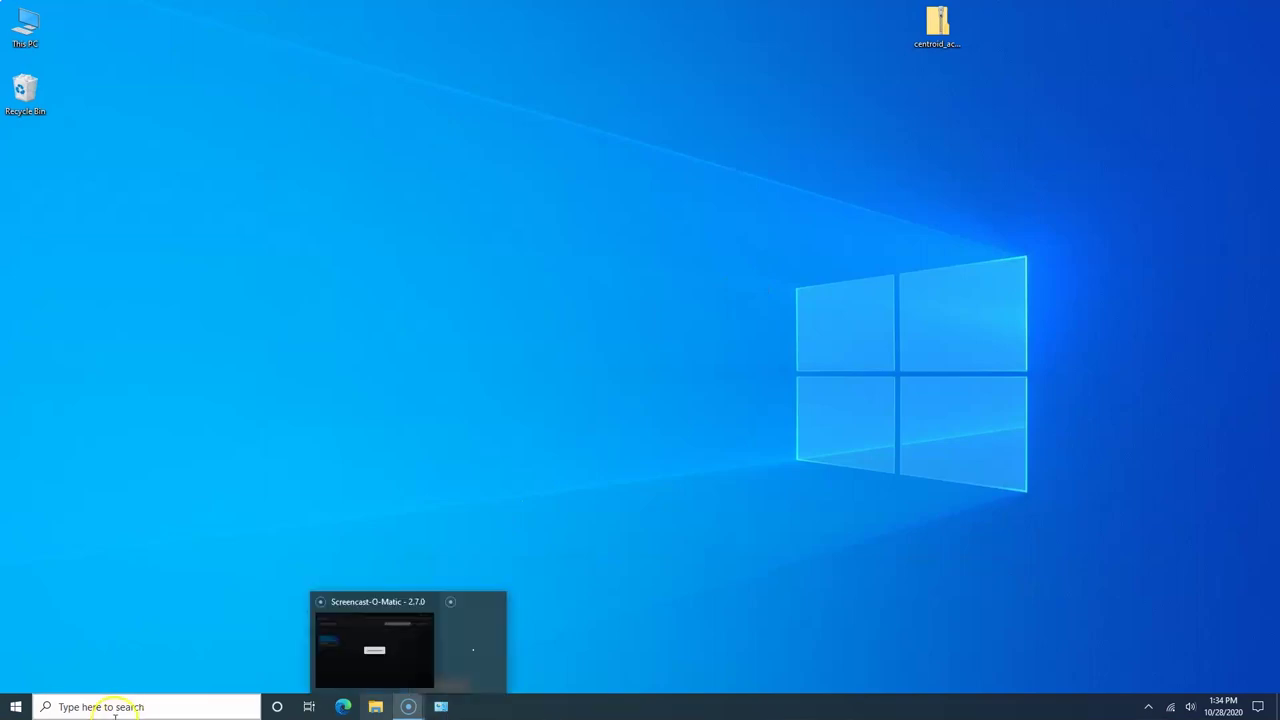
{"action": "left_click", "coordinate": [13, 707]}
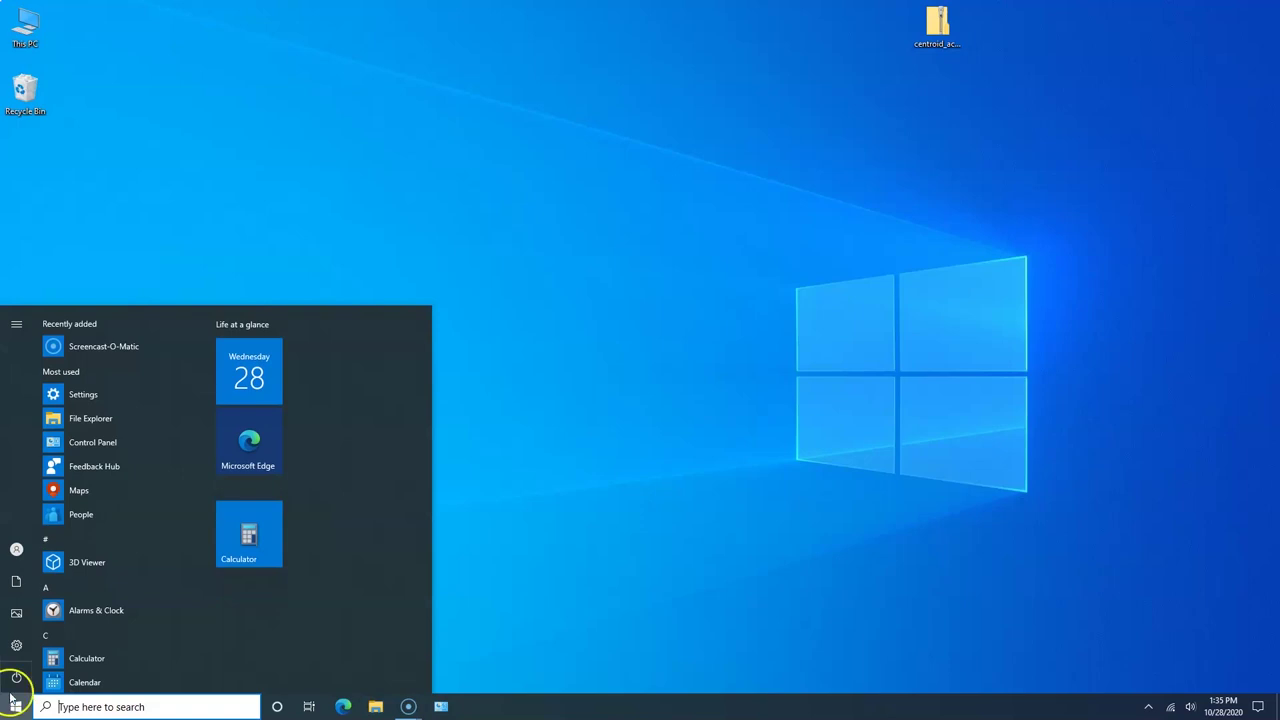
Step: Switch 'Set time automatically' off under Time & Language and close Settings
{"action": "left_click", "coordinate": [16, 650]}
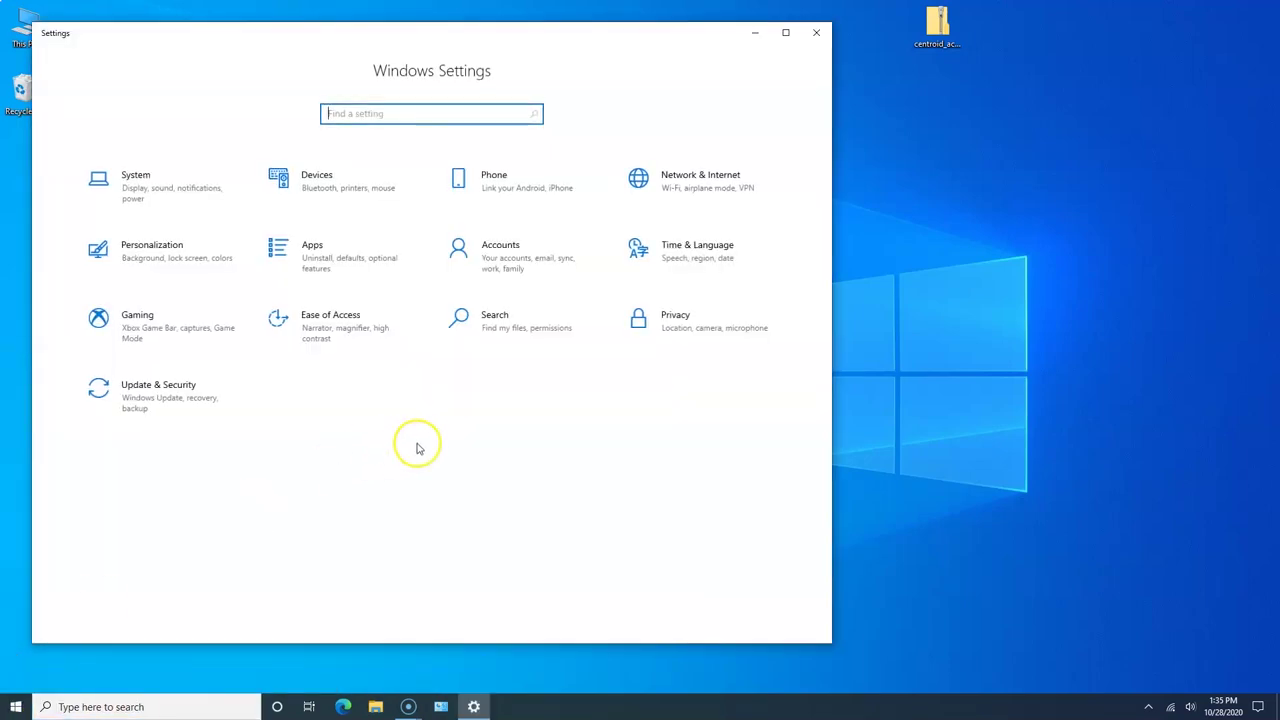
{"action": "left_click", "coordinate": [665, 261]}
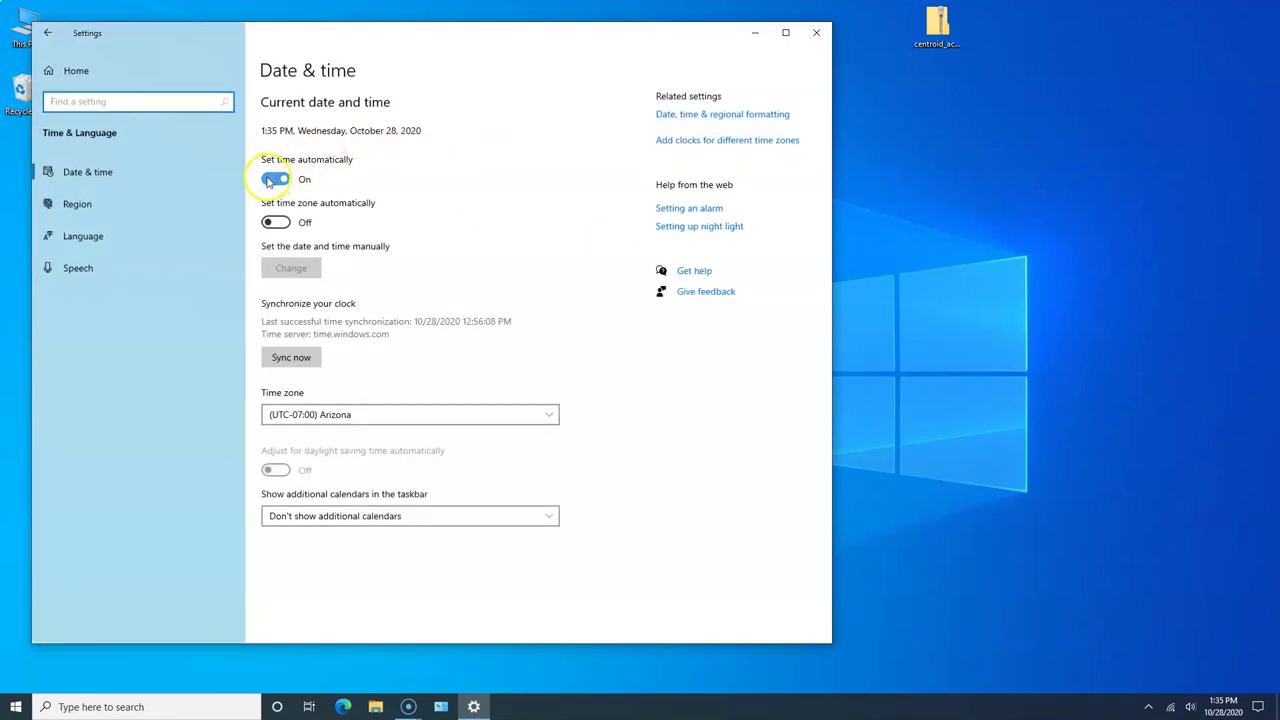
{"action": "left_click", "coordinate": [277, 178]}
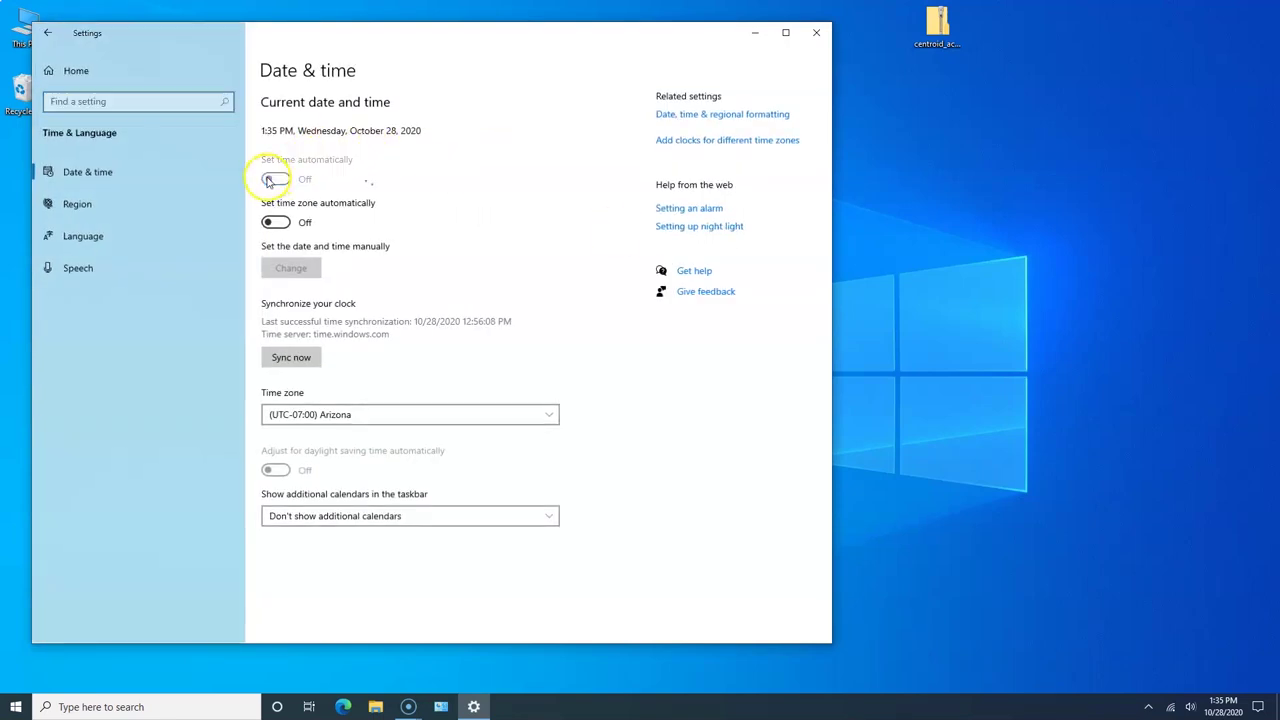
{"action": "left_click", "coordinate": [816, 36]}
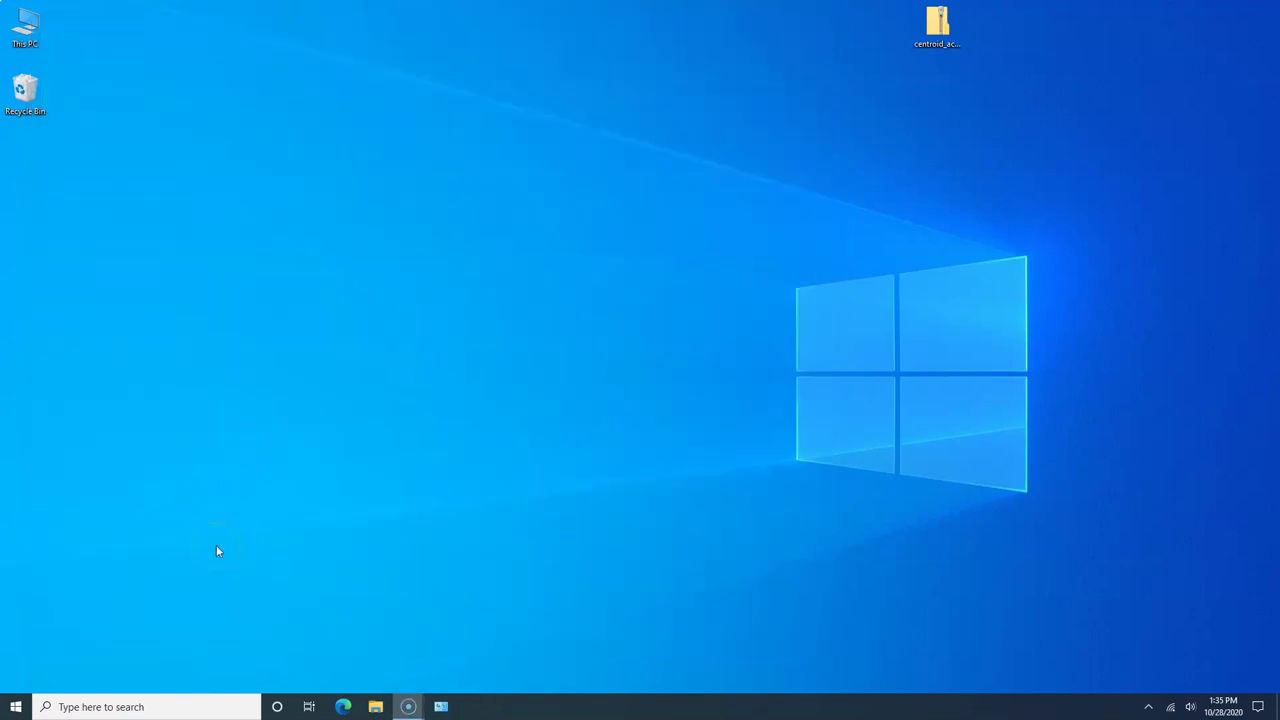
{"action": "left_click", "coordinate": [407, 703]}
Step: Confirm in User Accounts that the local account is an Administrator, leaving its type unchanged
{"action": "left_click", "coordinate": [441, 707]}
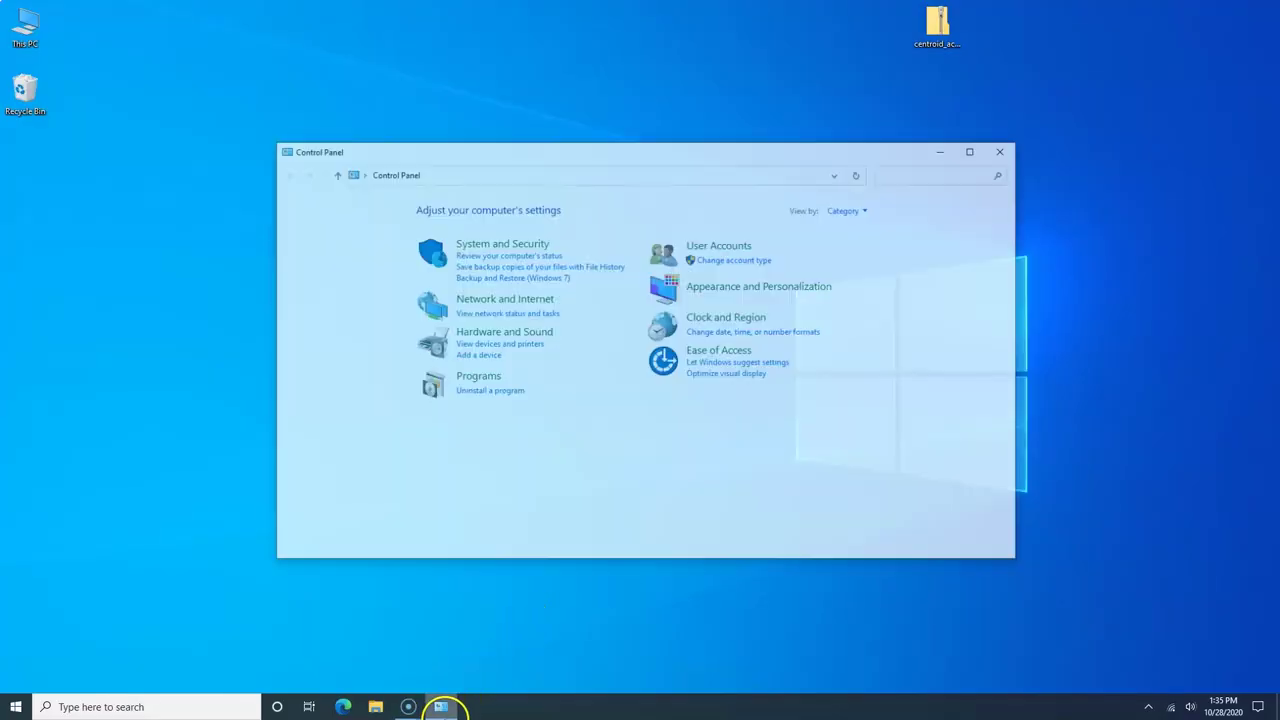
{"action": "left_click", "coordinate": [727, 254]}
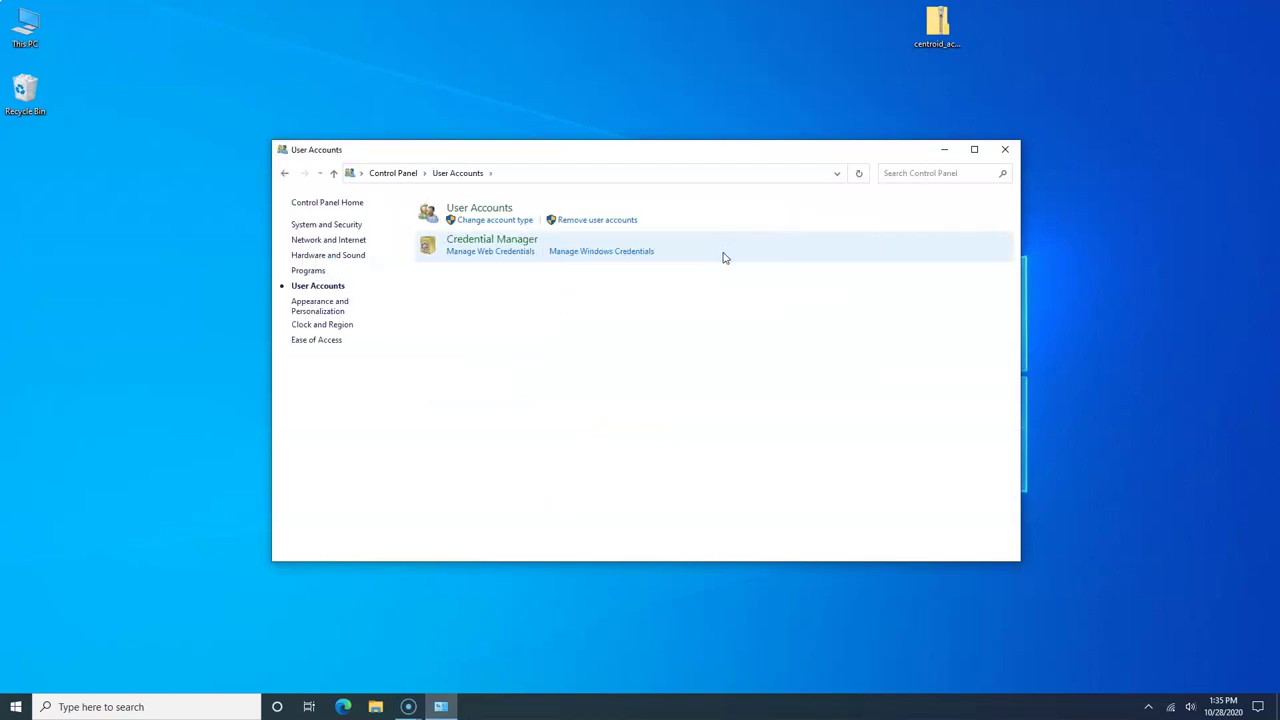
{"action": "left_click", "coordinate": [490, 210]}
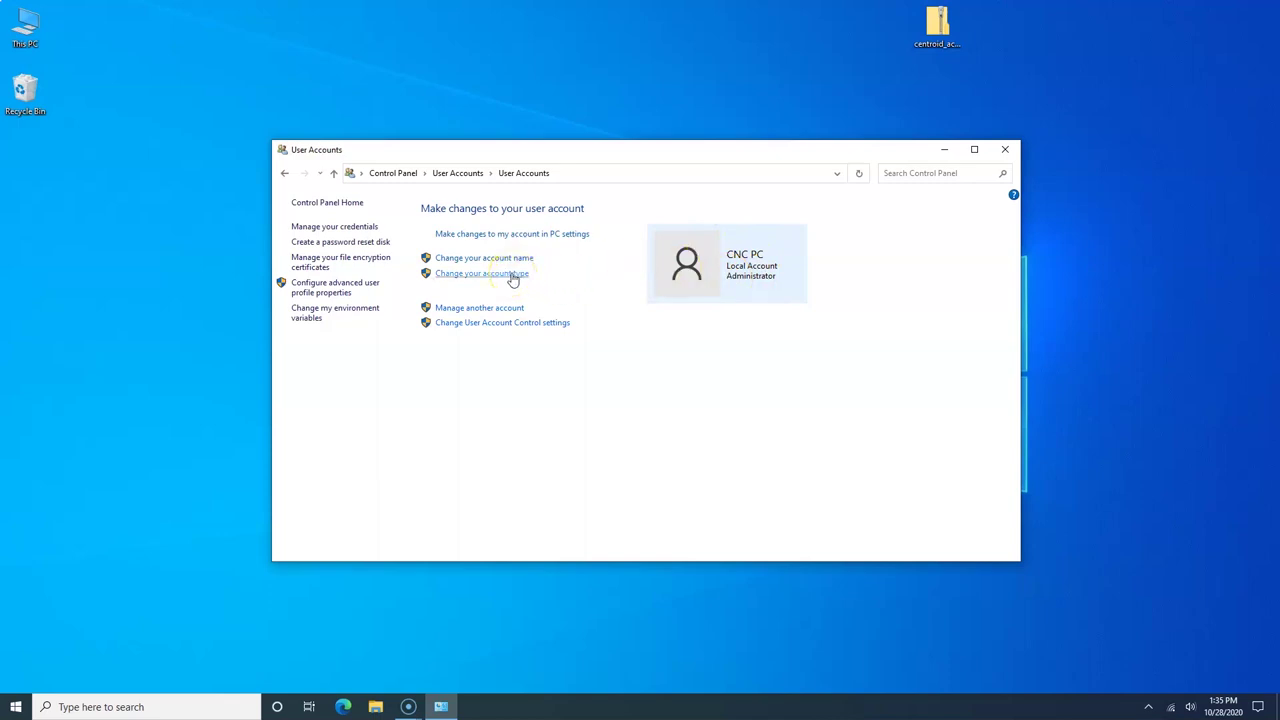
{"action": "left_click", "coordinate": [510, 274]}
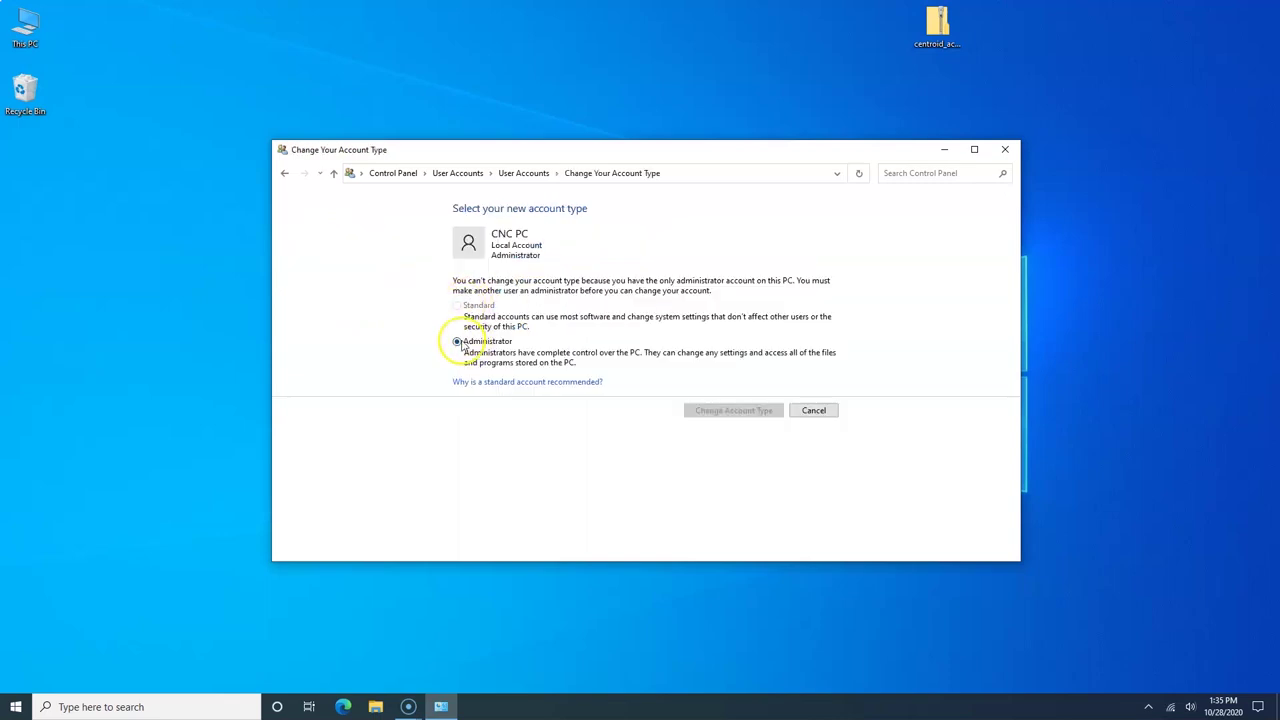
{"action": "left_click", "coordinate": [834, 410]}
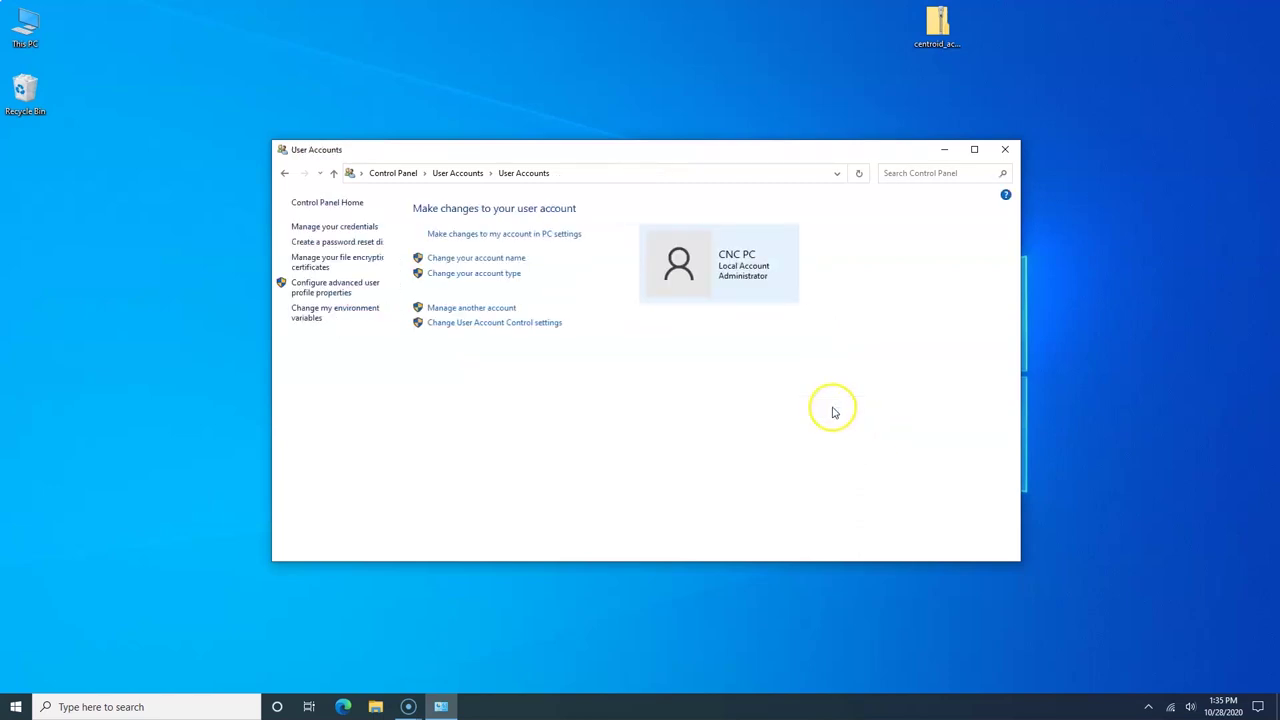
{"action": "left_click", "coordinate": [388, 176]}
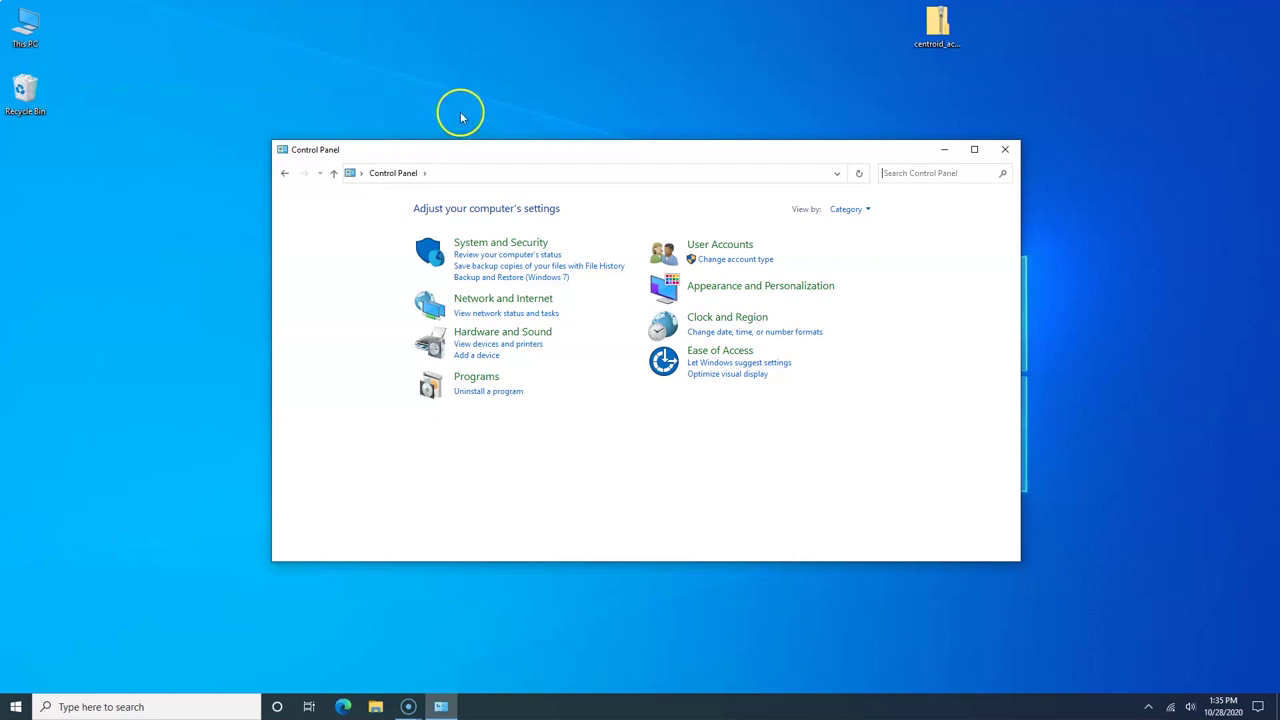
{"action": "left_click", "coordinate": [472, 244]}
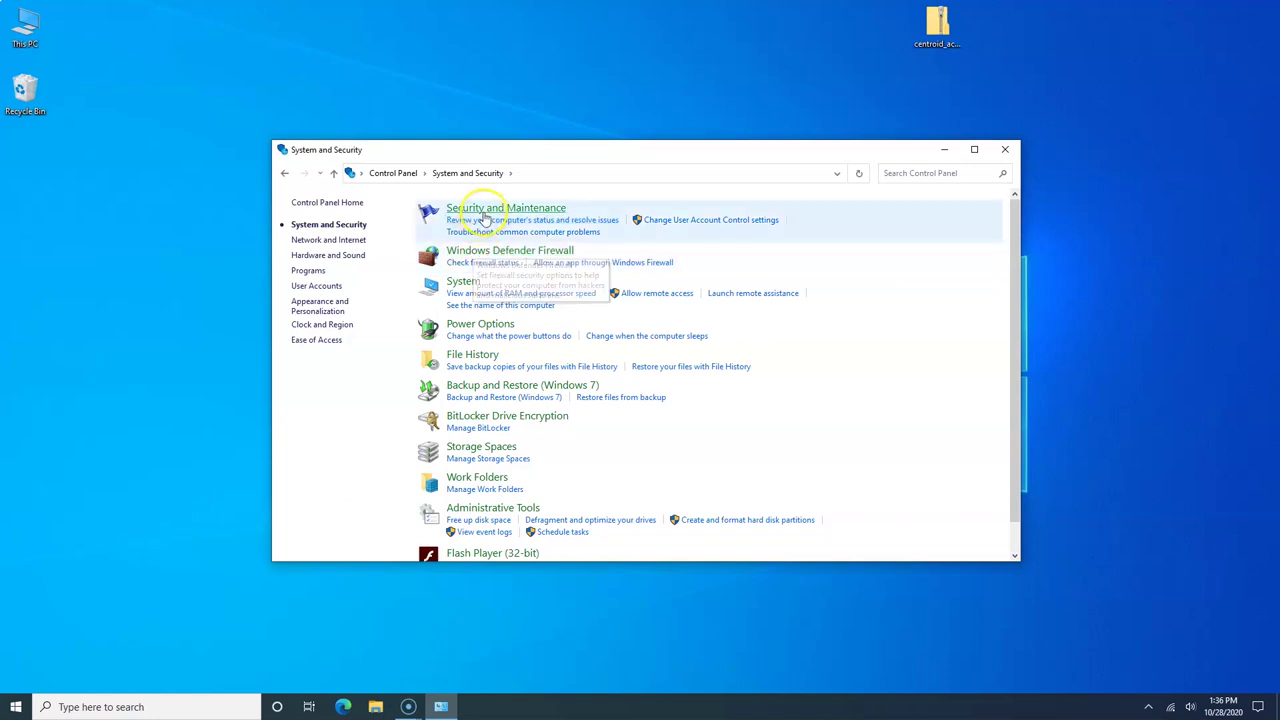
Step: Turn off firewall, backup, drive status, File History, troubleshooting, virus protection and UAC messages
{"action": "left_click", "coordinate": [485, 213]}
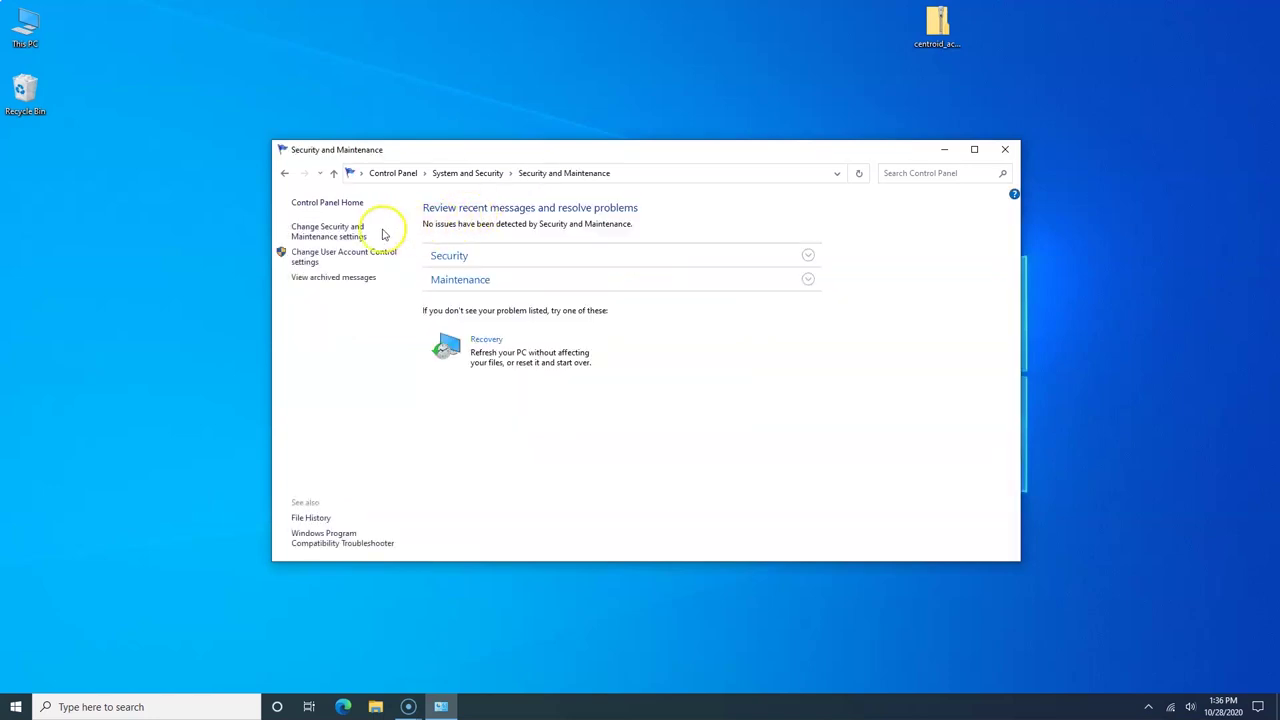
{"action": "left_click", "coordinate": [344, 233]}
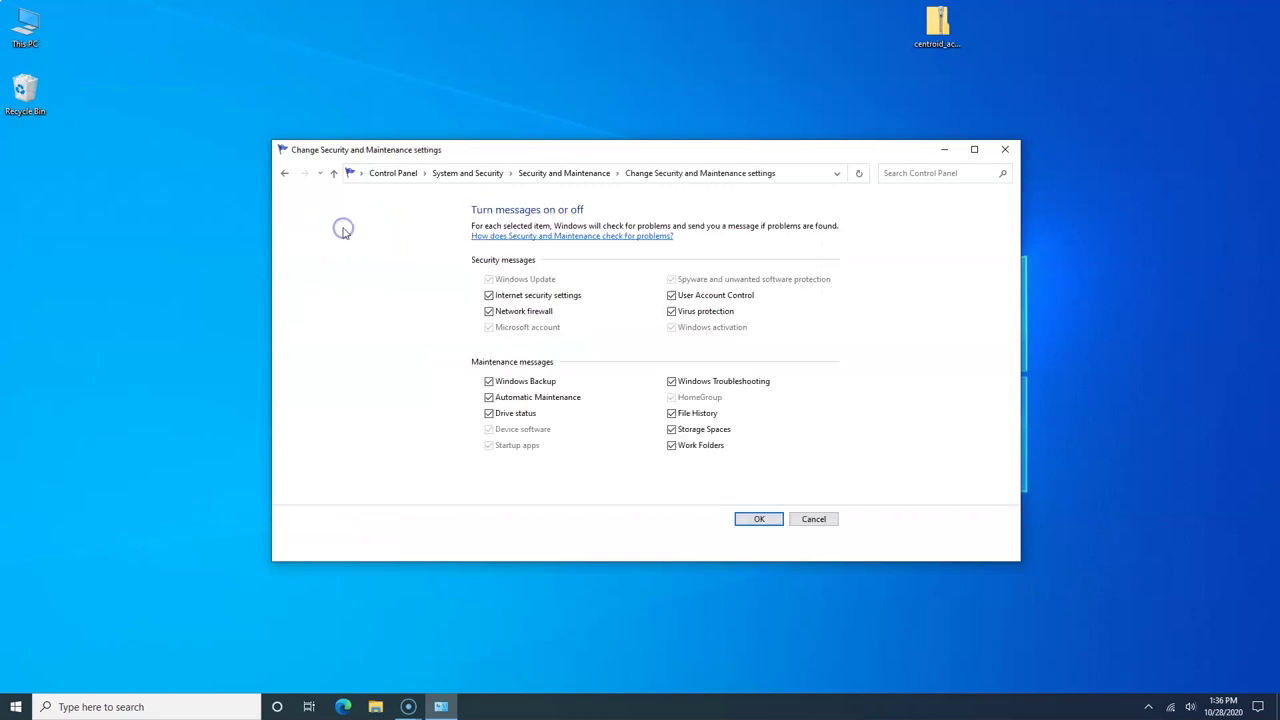
{"action": "left_click", "coordinate": [488, 311]}
{"action": "left_click", "coordinate": [488, 381]}
{"action": "left_click", "coordinate": [488, 413]}
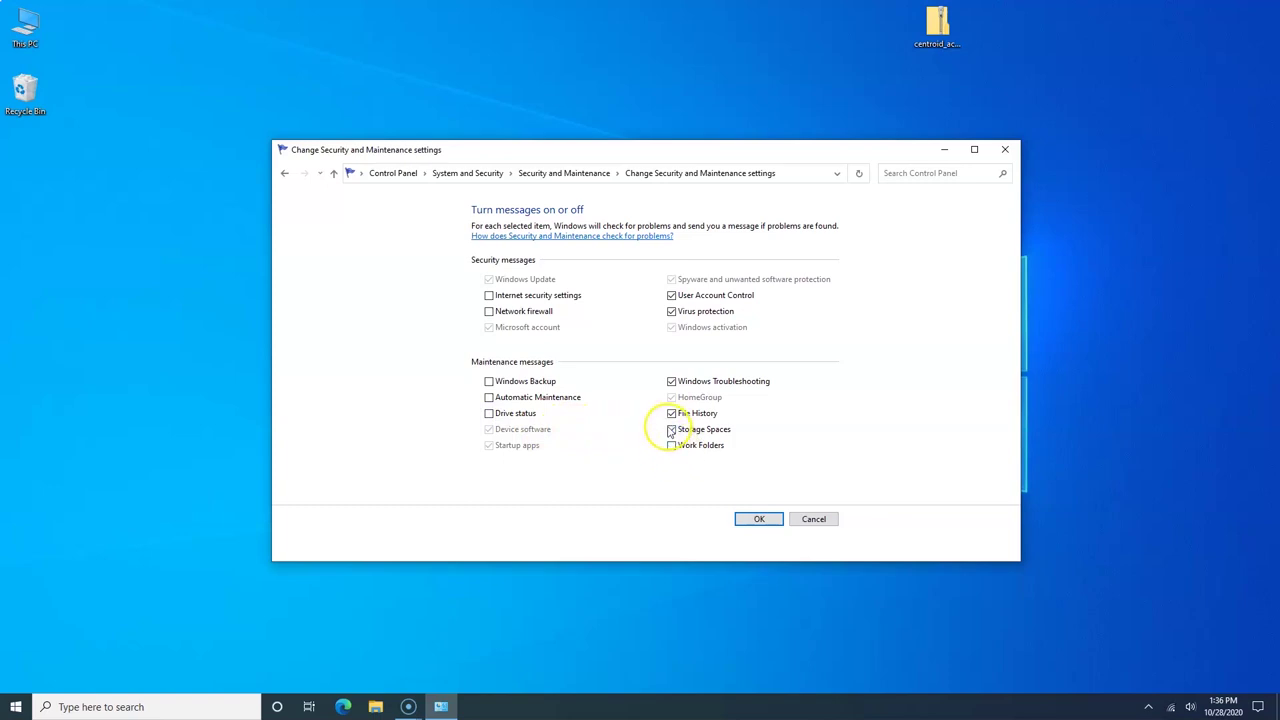
{"action": "left_click", "coordinate": [674, 413]}
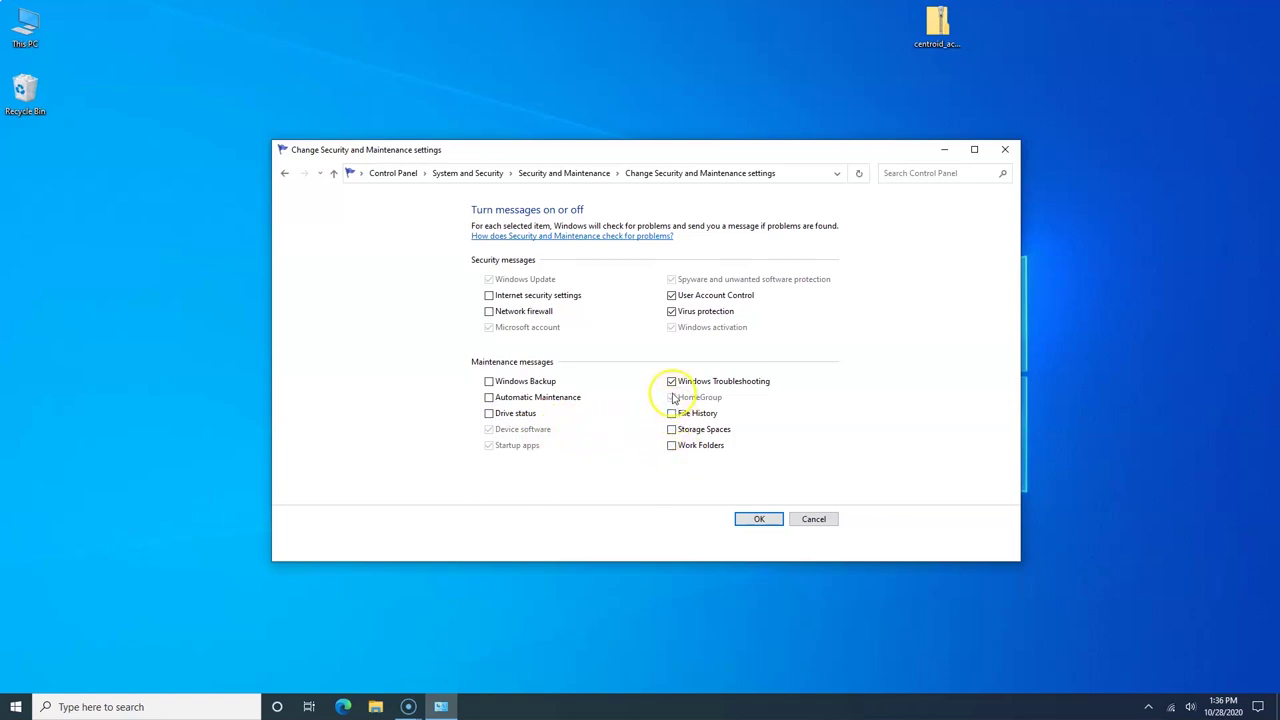
{"action": "left_click", "coordinate": [672, 381]}
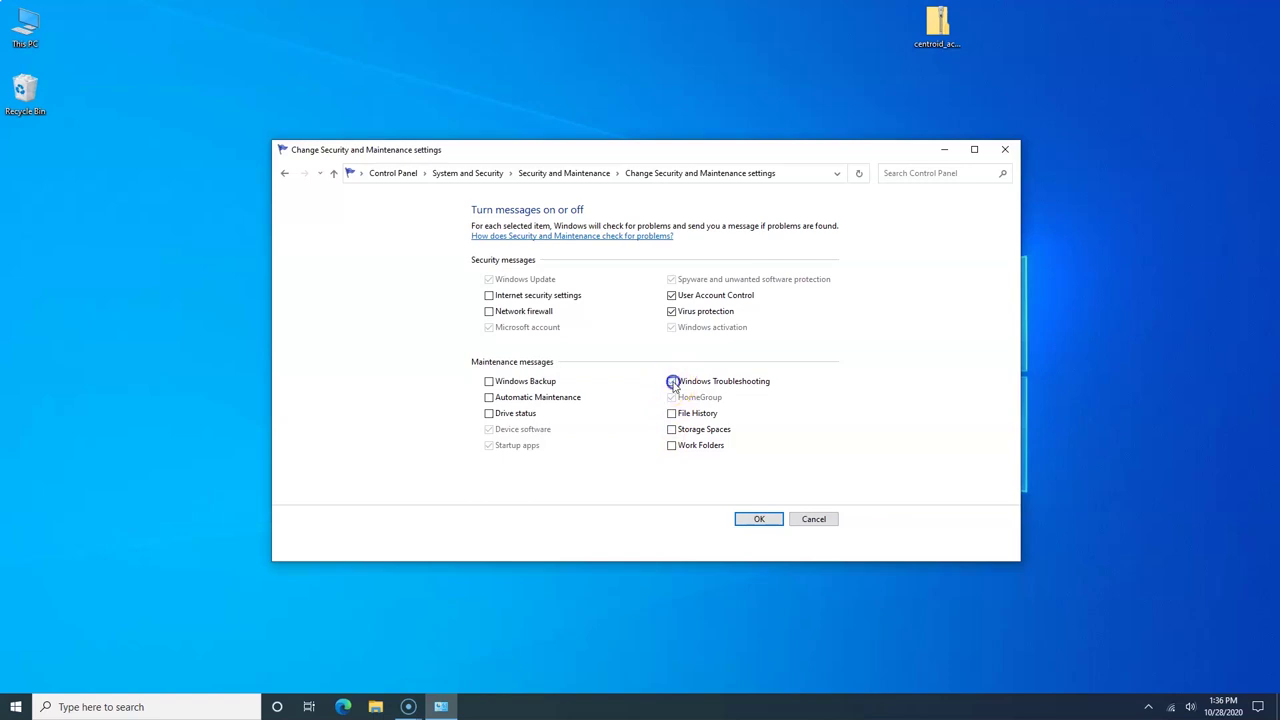
{"action": "left_click", "coordinate": [671, 311]}
{"action": "left_click", "coordinate": [672, 296]}
{"action": "left_click", "coordinate": [743, 519]}
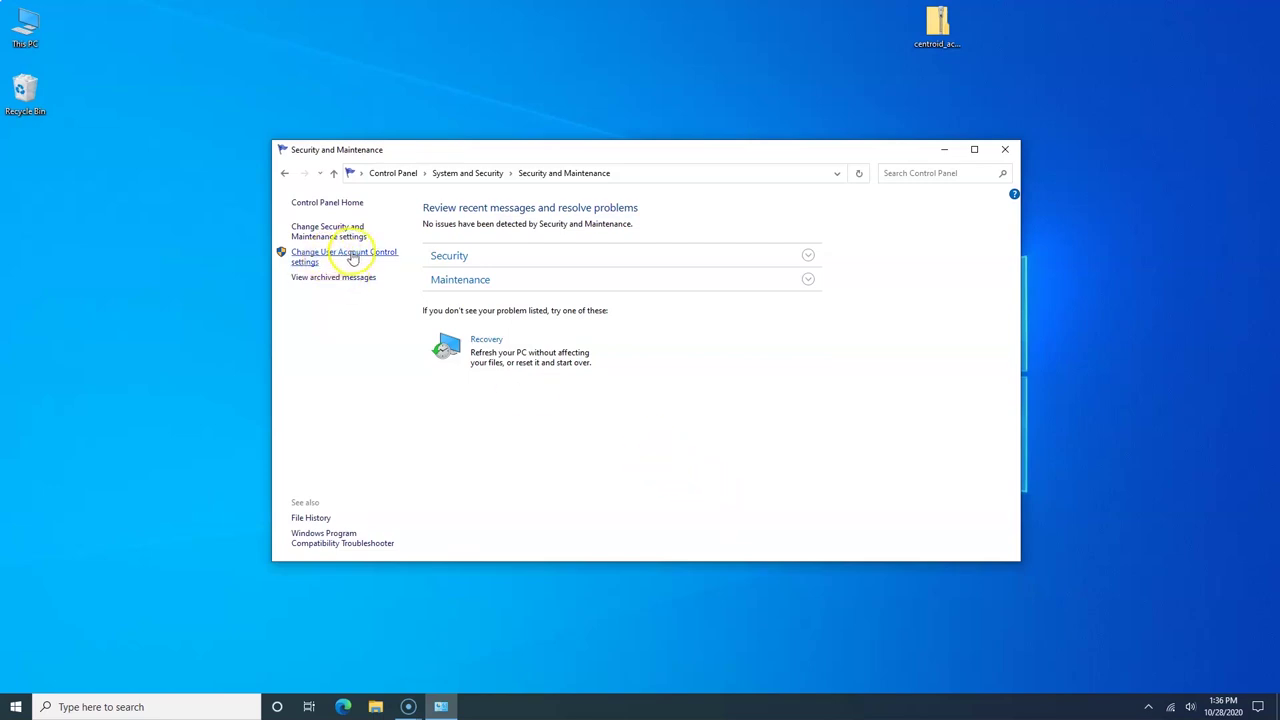
{"action": "left_click", "coordinate": [353, 258]}
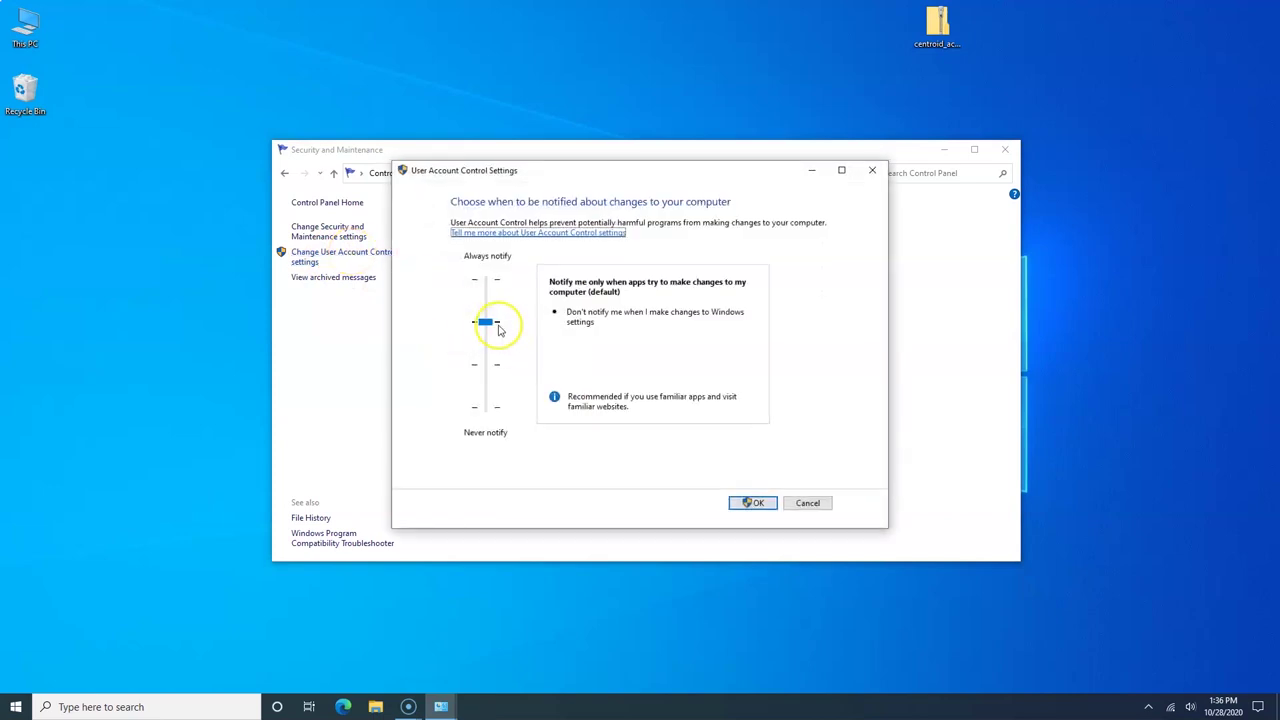
{"action": "left_click", "coordinate": [488, 328]}
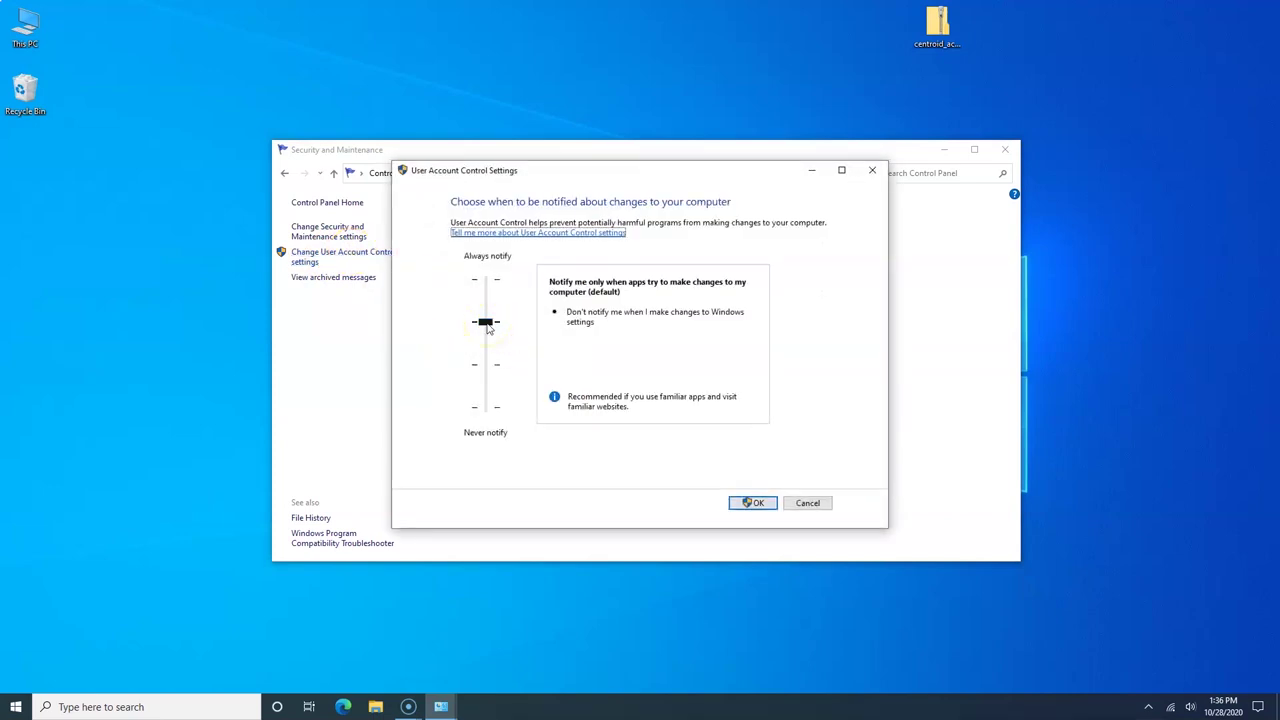
{"action": "left_click_drag", "start_coordinate": [488, 328], "coordinate": [487, 426]}
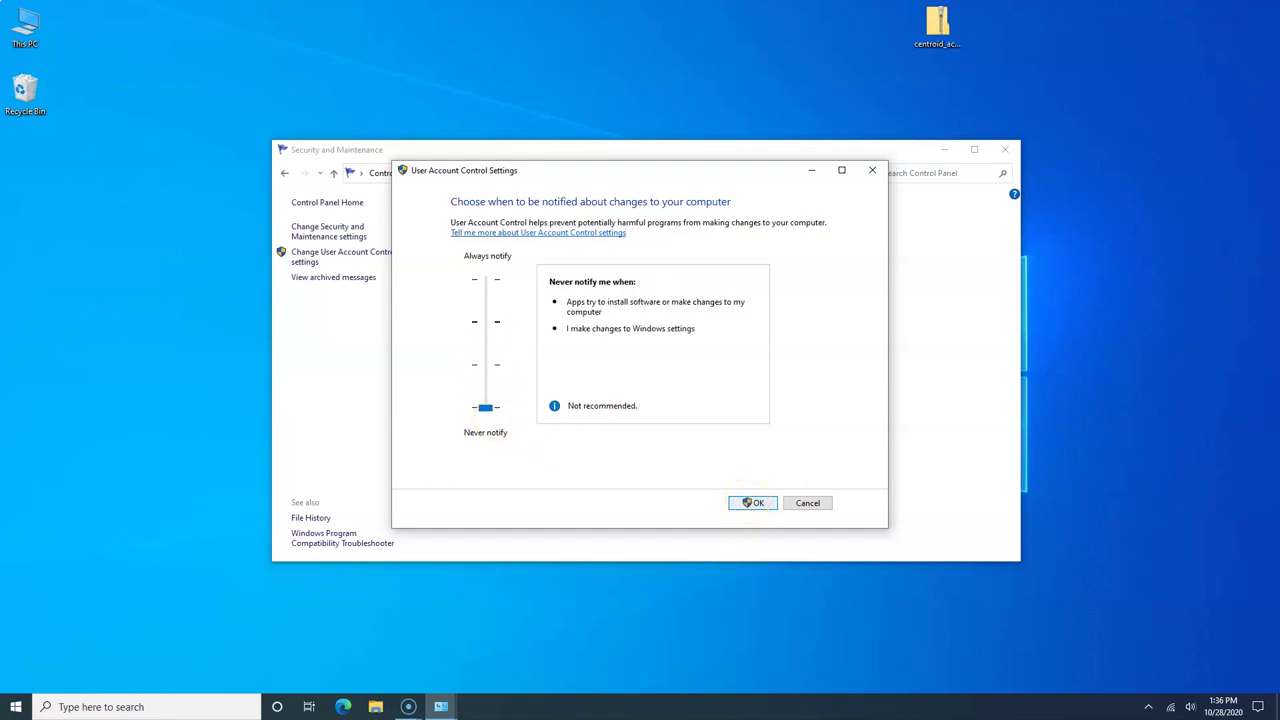
{"action": "left_click", "coordinate": [607, 443]}
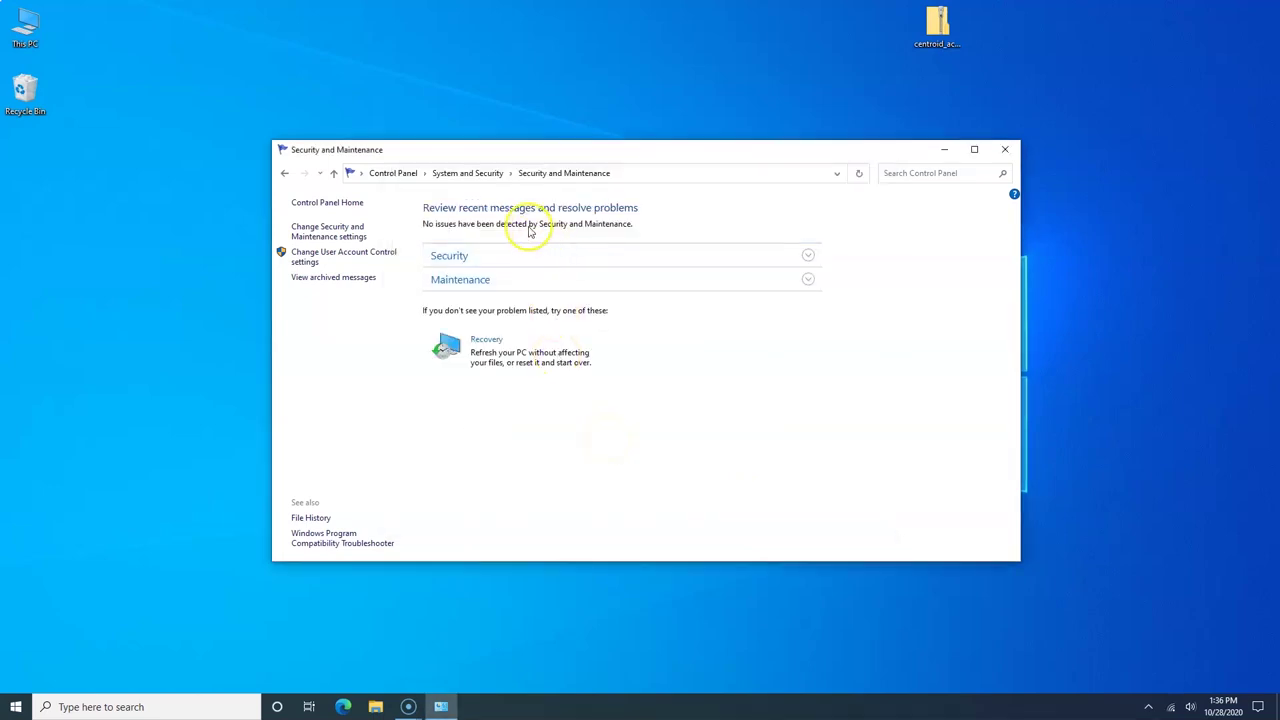
{"action": "left_click", "coordinate": [475, 175]}
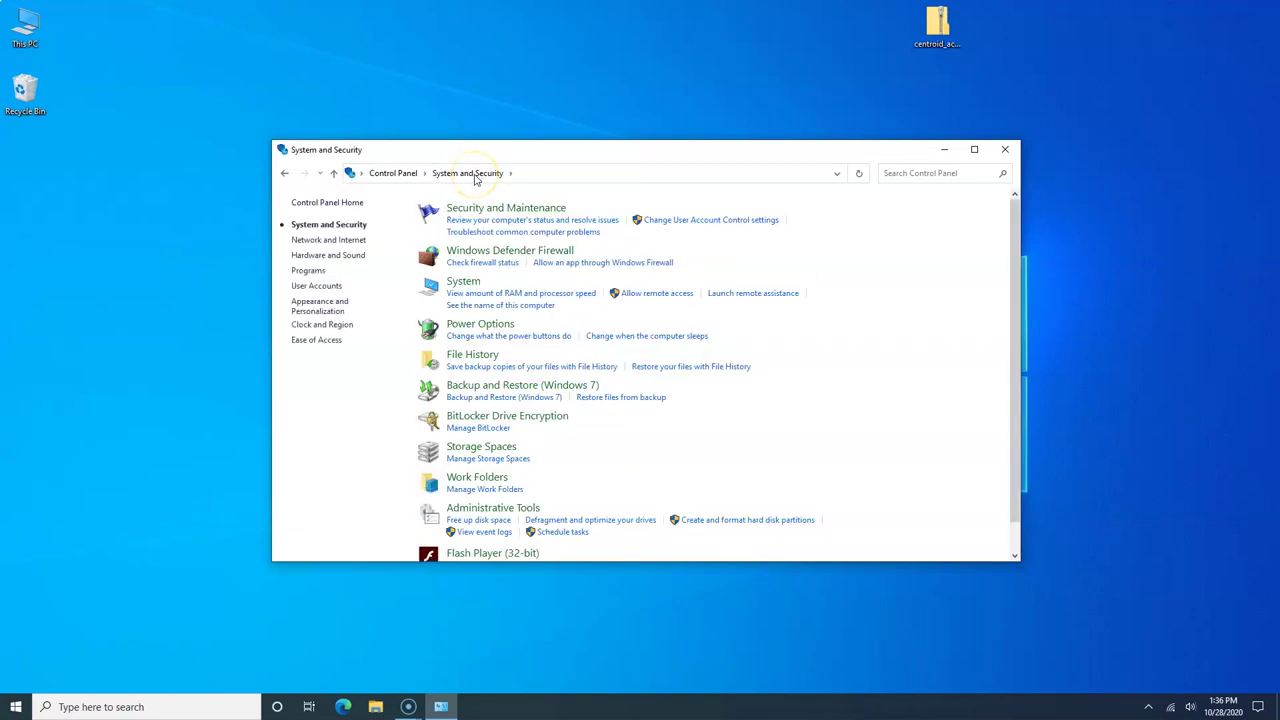
Step: Set the High performance plan's 'Turn off the display' to Never
{"action": "left_click", "coordinate": [464, 326]}
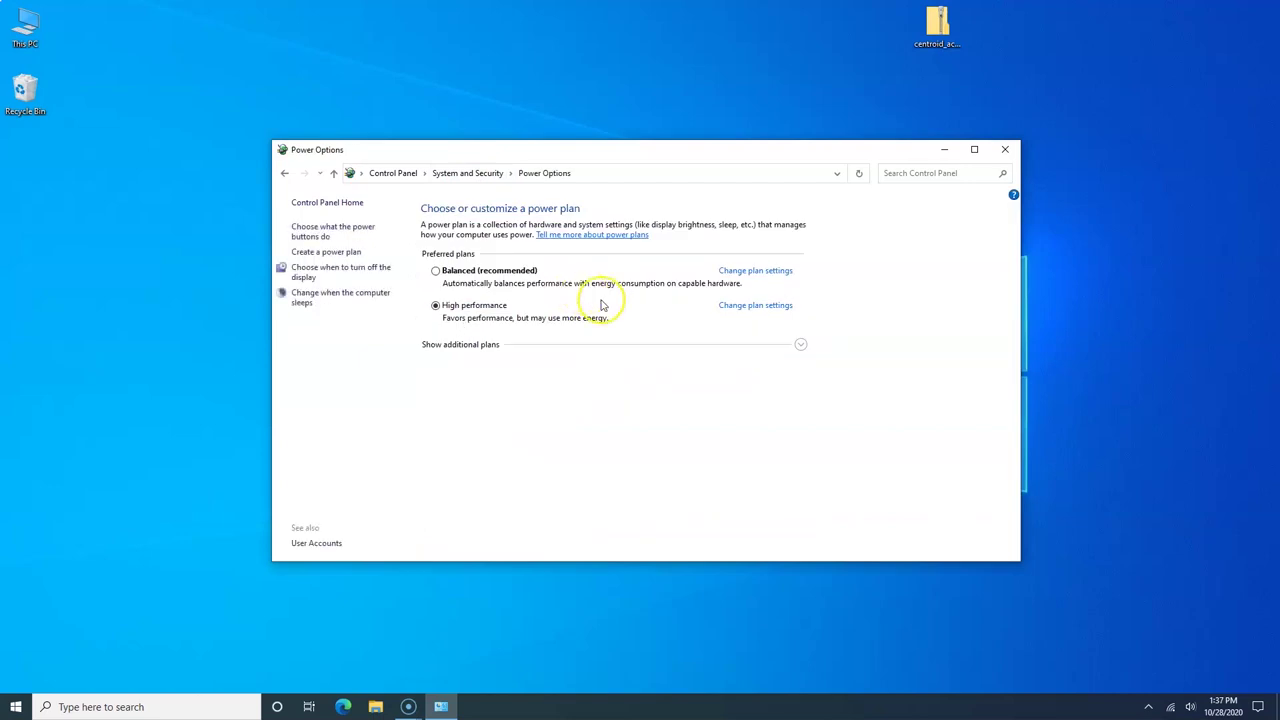
{"action": "left_click", "coordinate": [752, 310]}
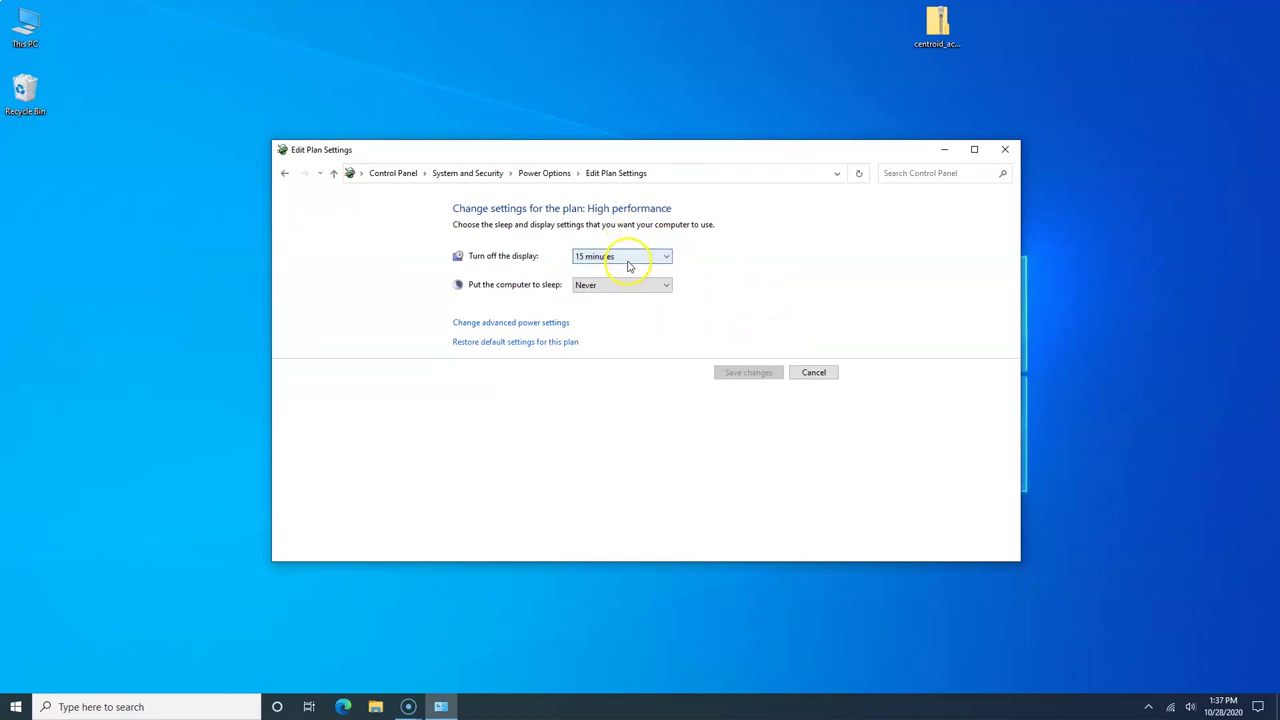
{"action": "left_click", "coordinate": [628, 257]}
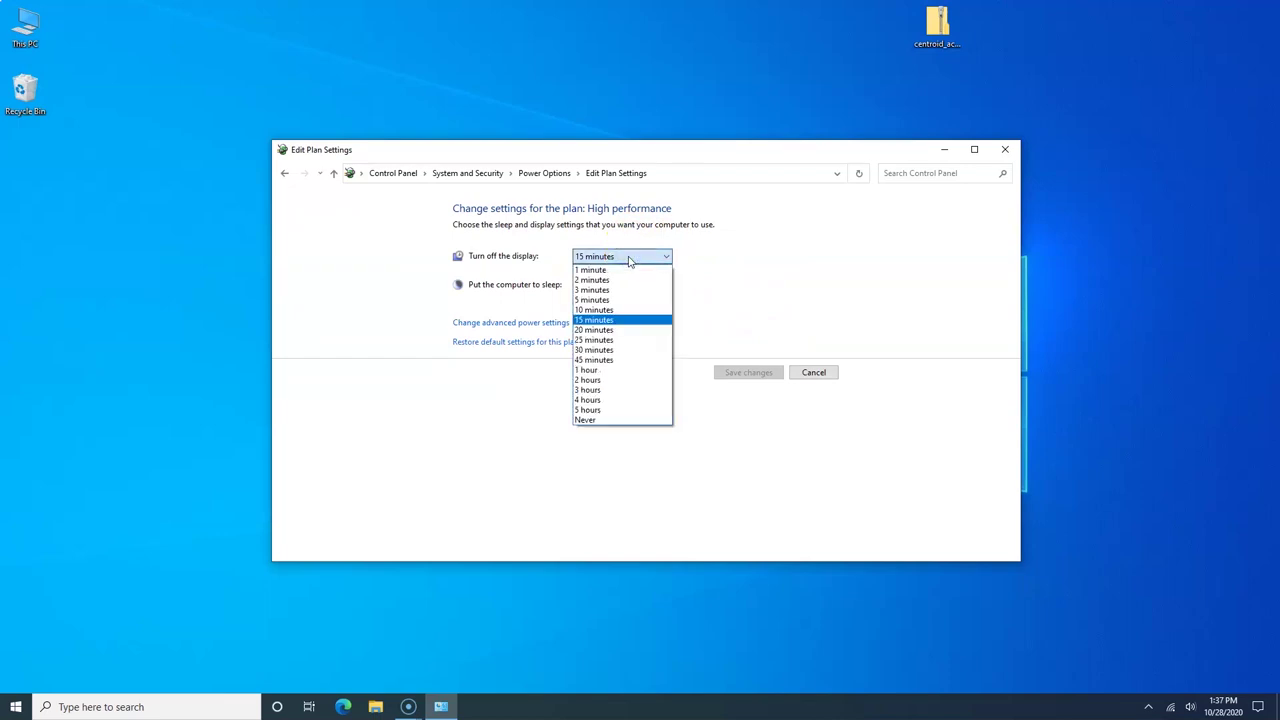
{"action": "left_click_drag", "start_coordinate": [629, 260], "coordinate": [603, 418]}
{"action": "left_click", "coordinate": [600, 420]}
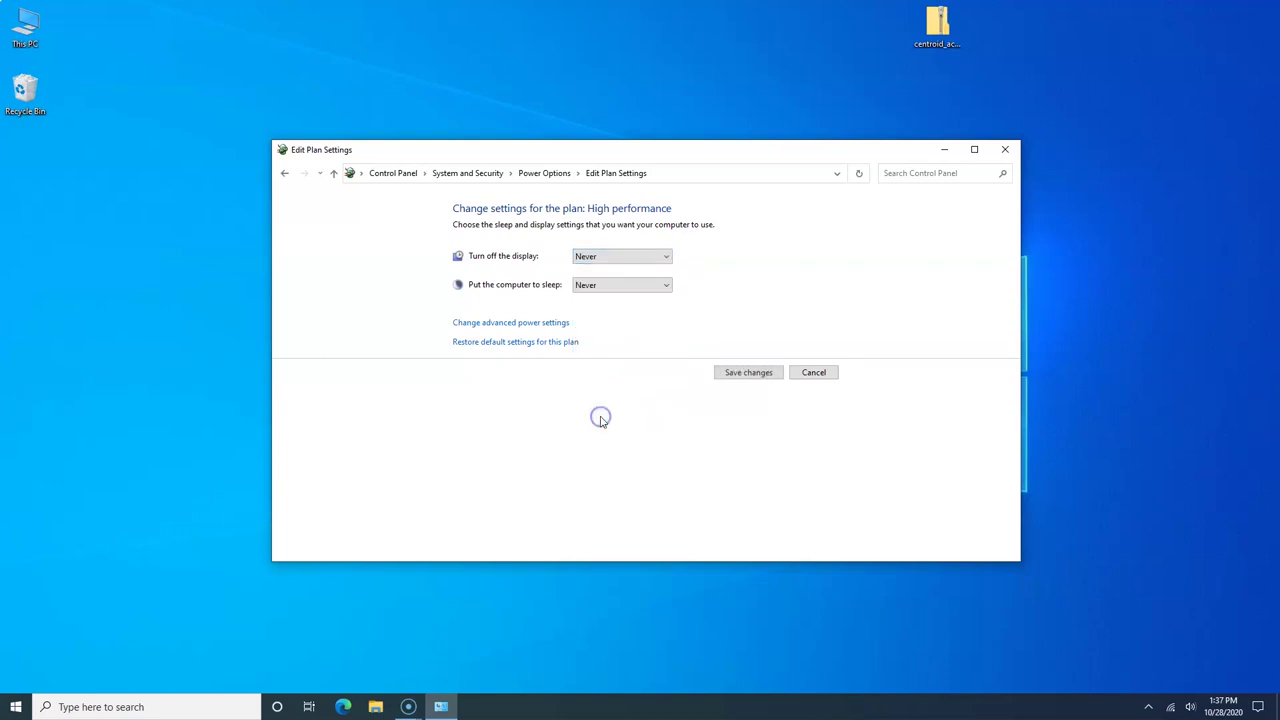
{"action": "left_click", "coordinate": [518, 323]}
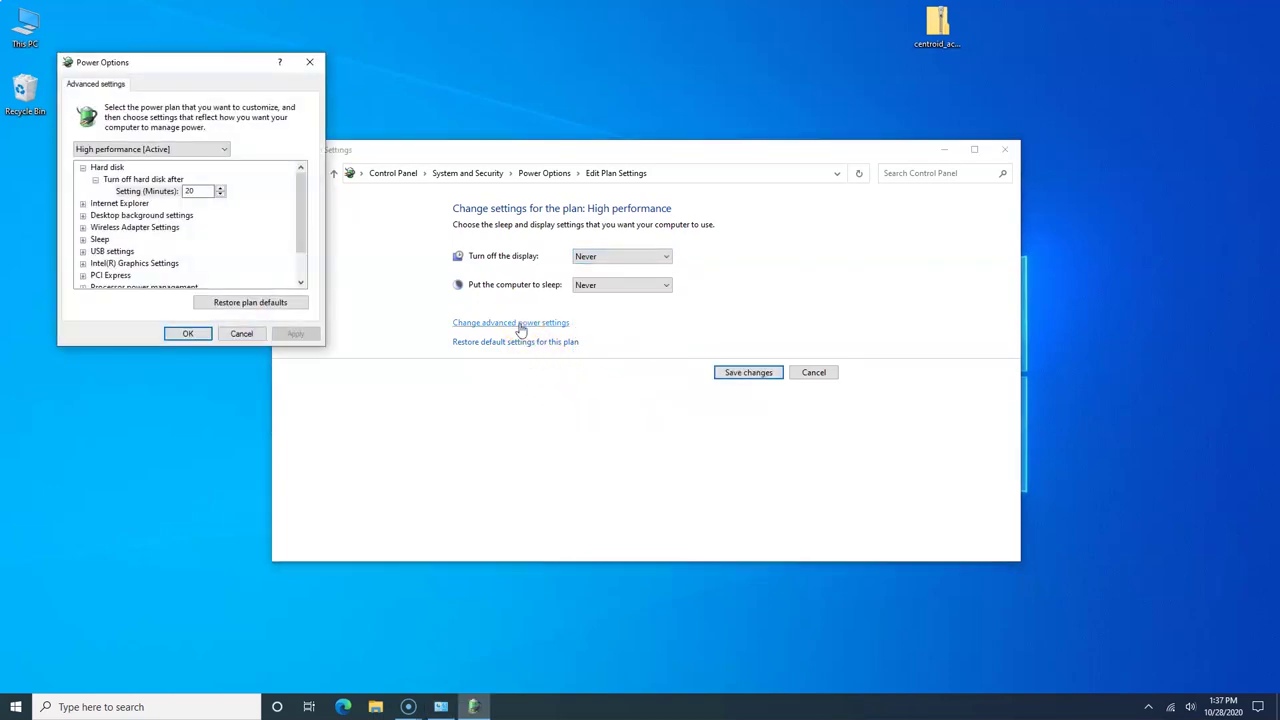
{"action": "left_click", "coordinate": [197, 194]}
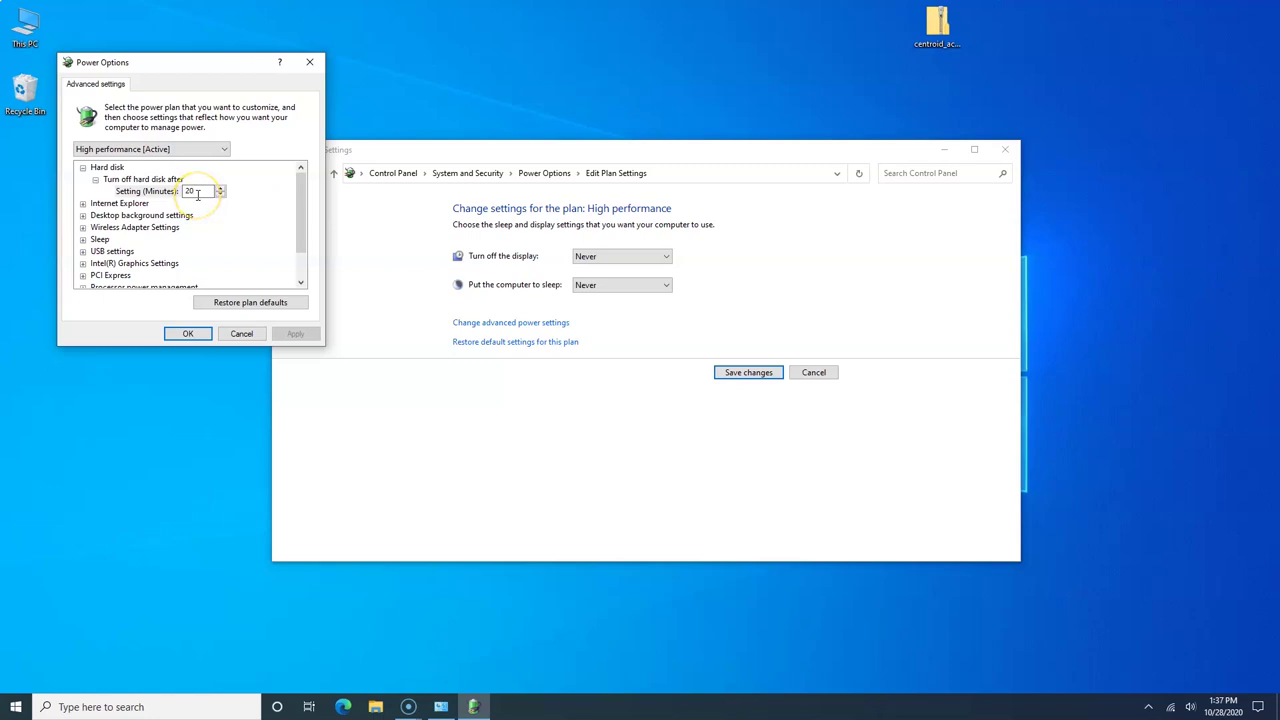
Step: Set hard disk turn-off to 0 (Never), then review the wireless adapter and Sleep after settings
{"action": "key", "text": "BackSpace"}
{"action": "key", "text": "BackSpace"}
{"action": "left_click", "coordinate": [83, 230]}
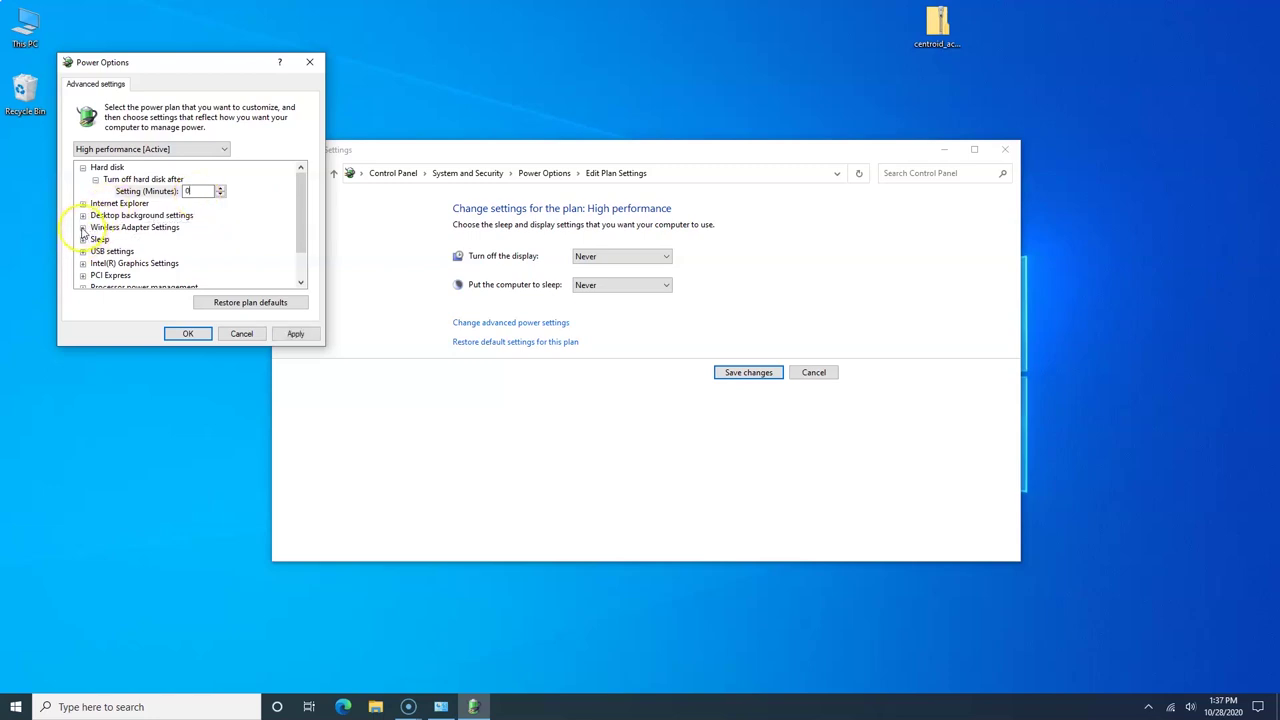
{"action": "left_click", "coordinate": [83, 228]}
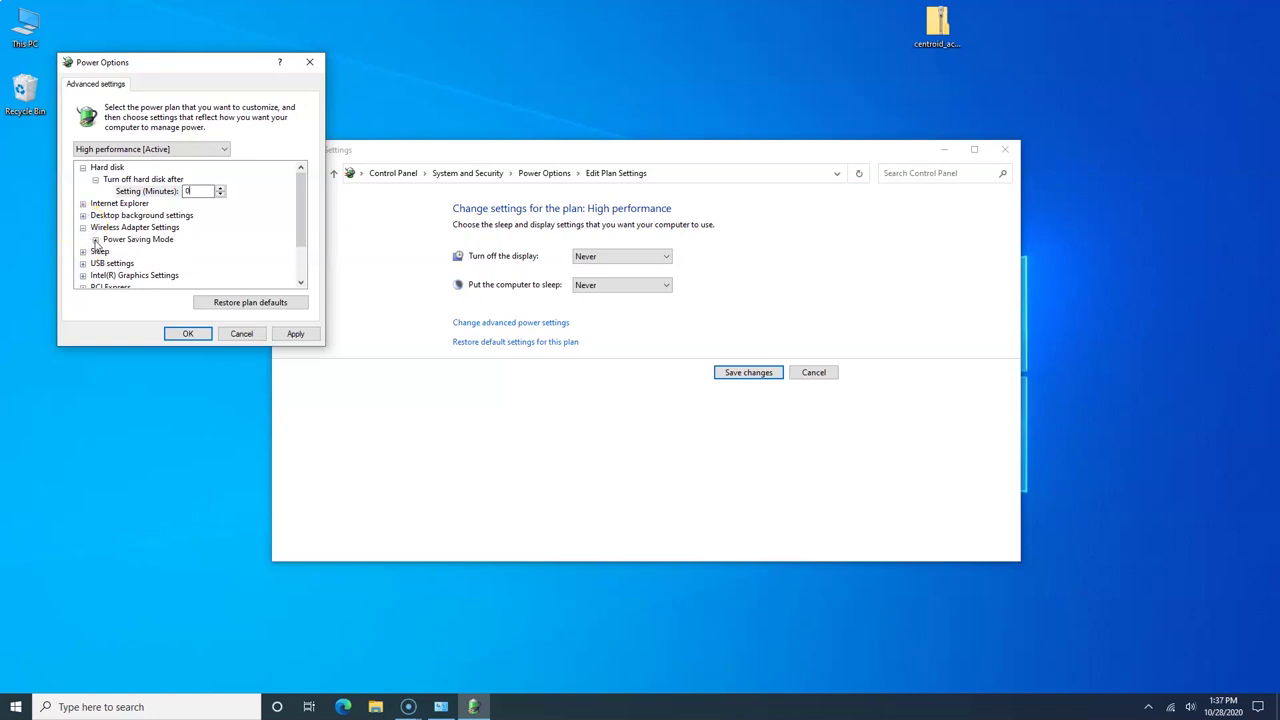
{"action": "left_click", "coordinate": [96, 241]}
{"action": "left_click", "coordinate": [85, 229]}
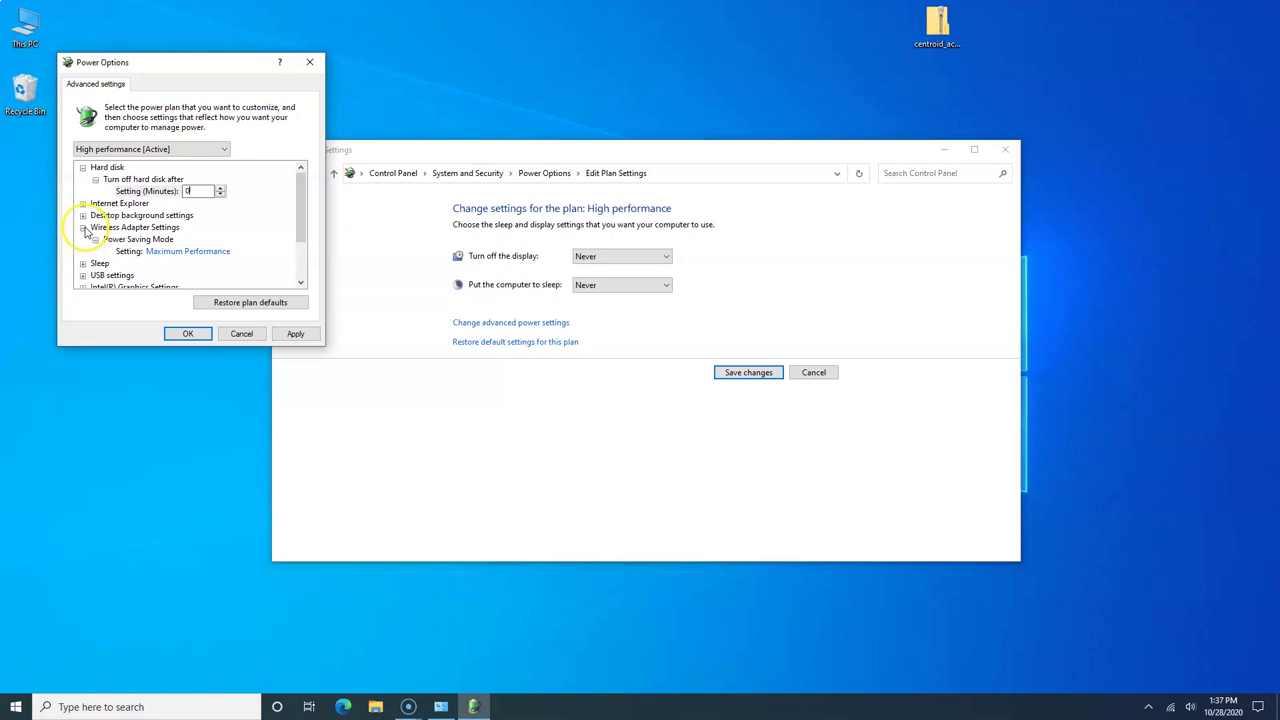
{"action": "left_click", "coordinate": [85, 229]}
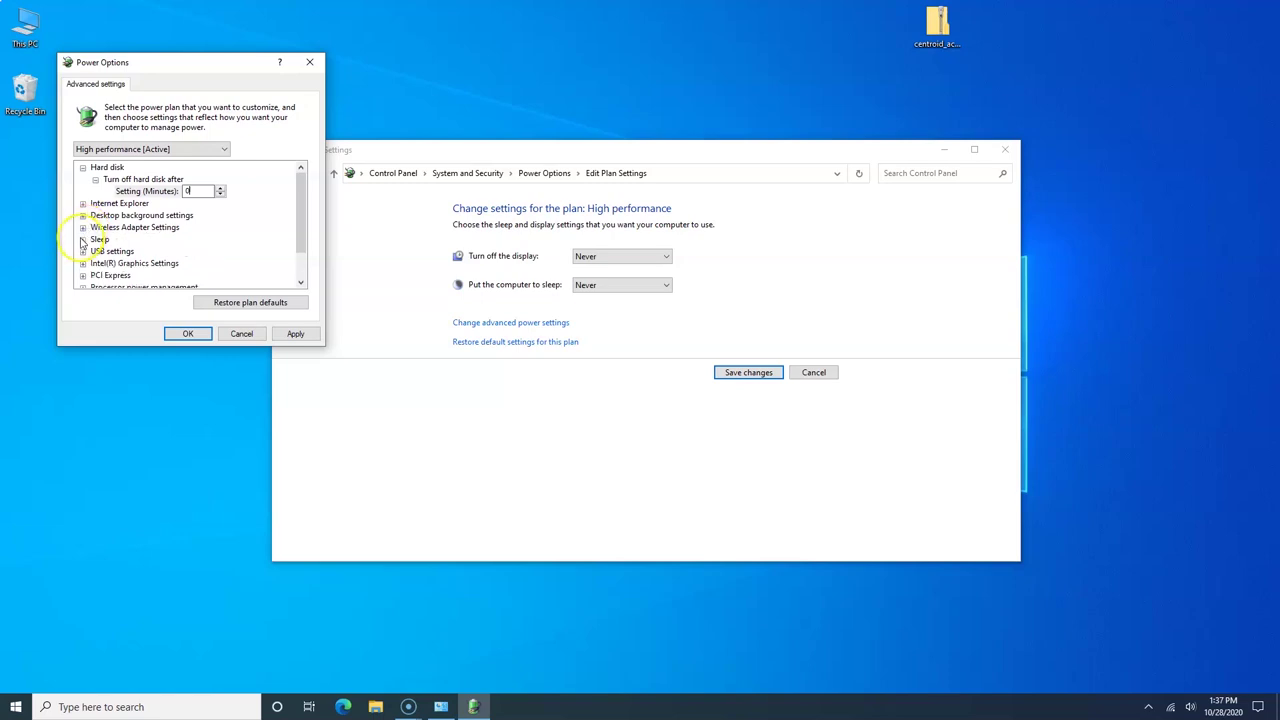
{"action": "left_click", "coordinate": [83, 240]}
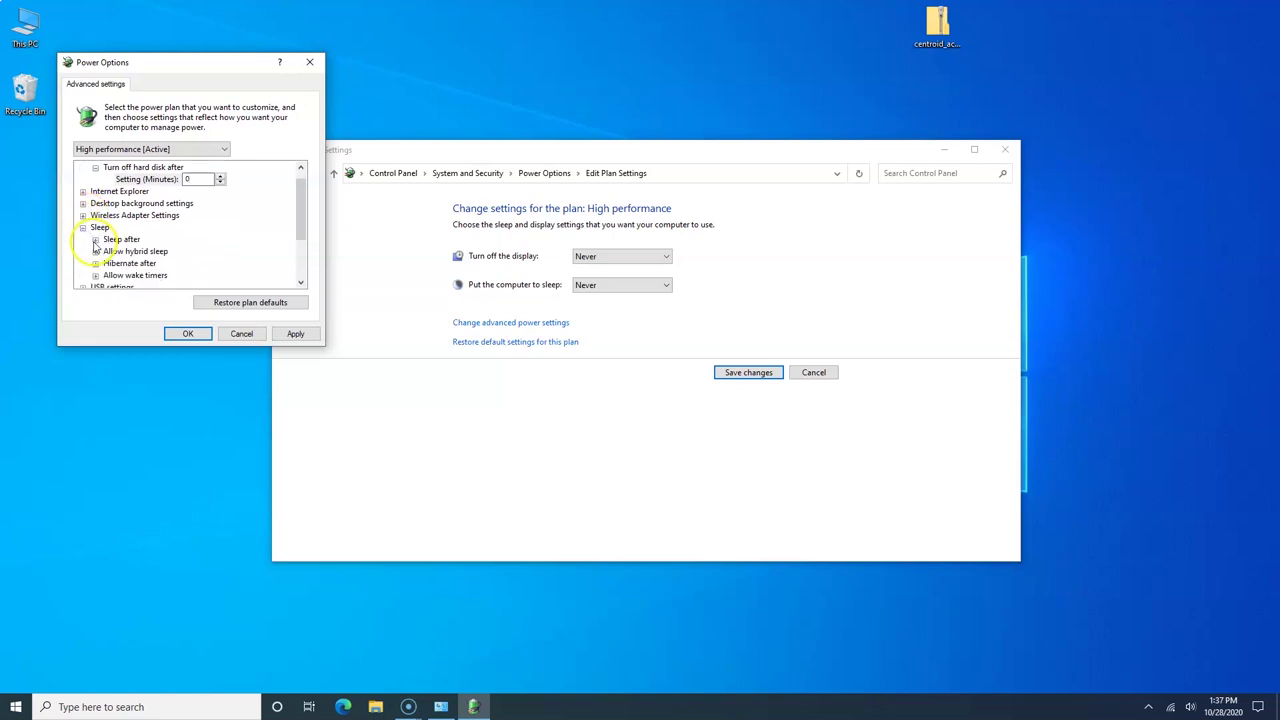
{"action": "left_click", "coordinate": [95, 240]}
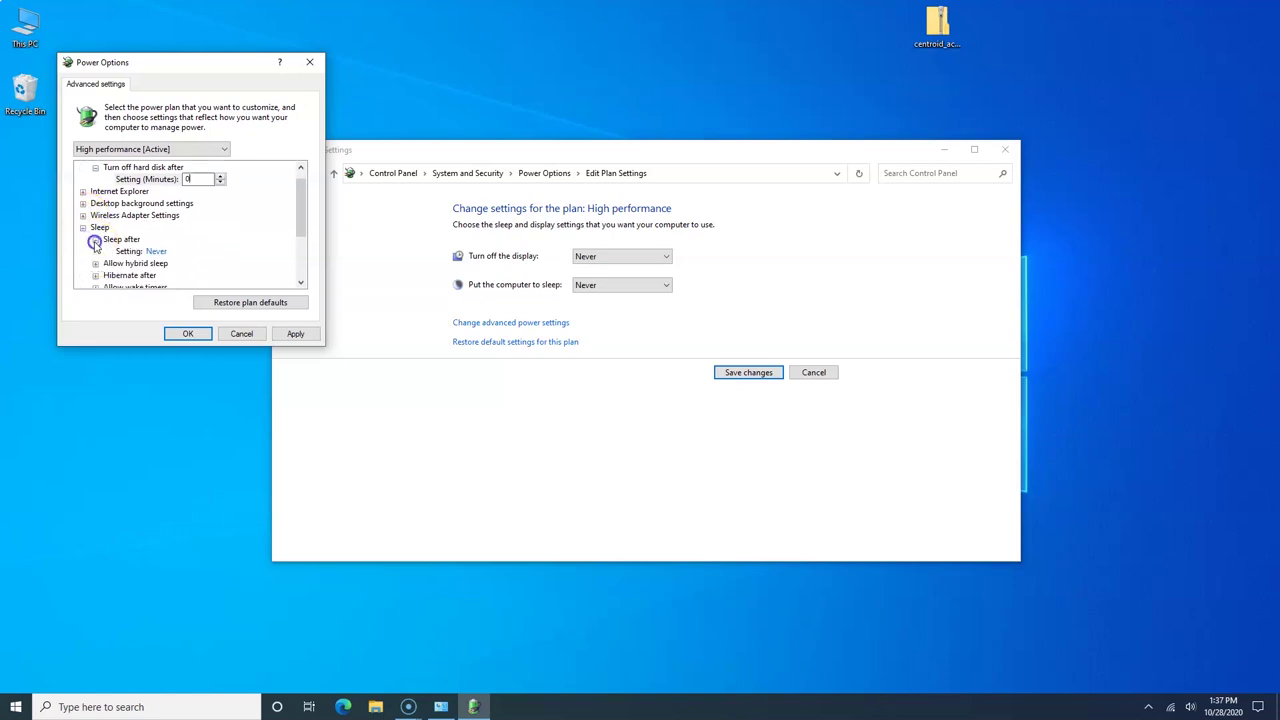
{"action": "left_click", "coordinate": [152, 252]}
{"action": "left_click", "coordinate": [198, 252]}
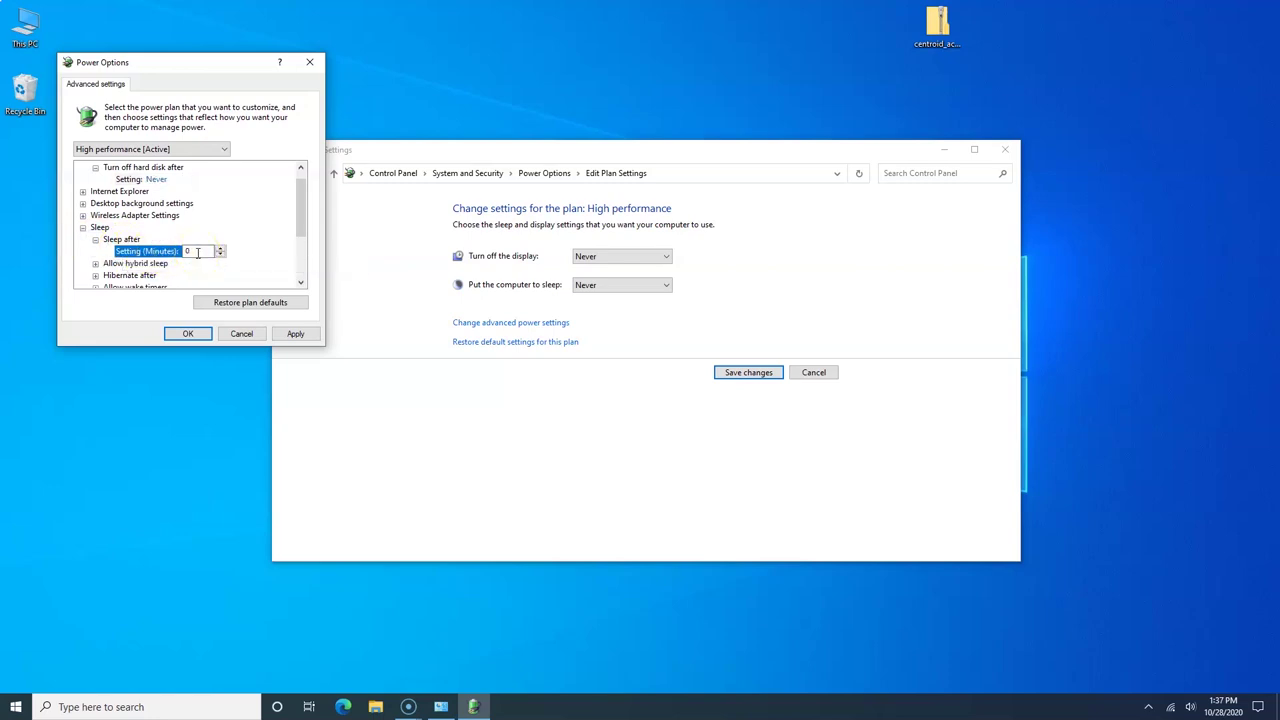
Step: Set Allow hybrid sleep to Off under the Sleep settings
{"action": "left_click", "coordinate": [84, 229]}
{"action": "left_click", "coordinate": [94, 240]}
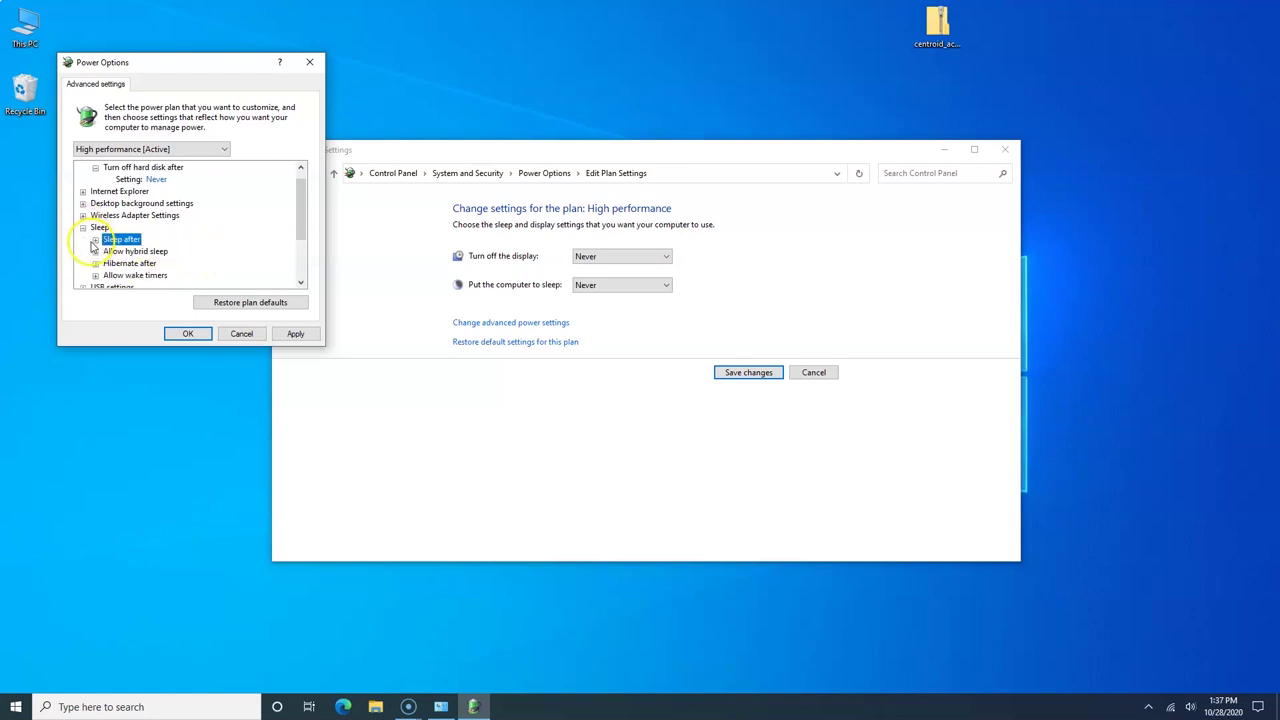
{"action": "left_click", "coordinate": [95, 252]}
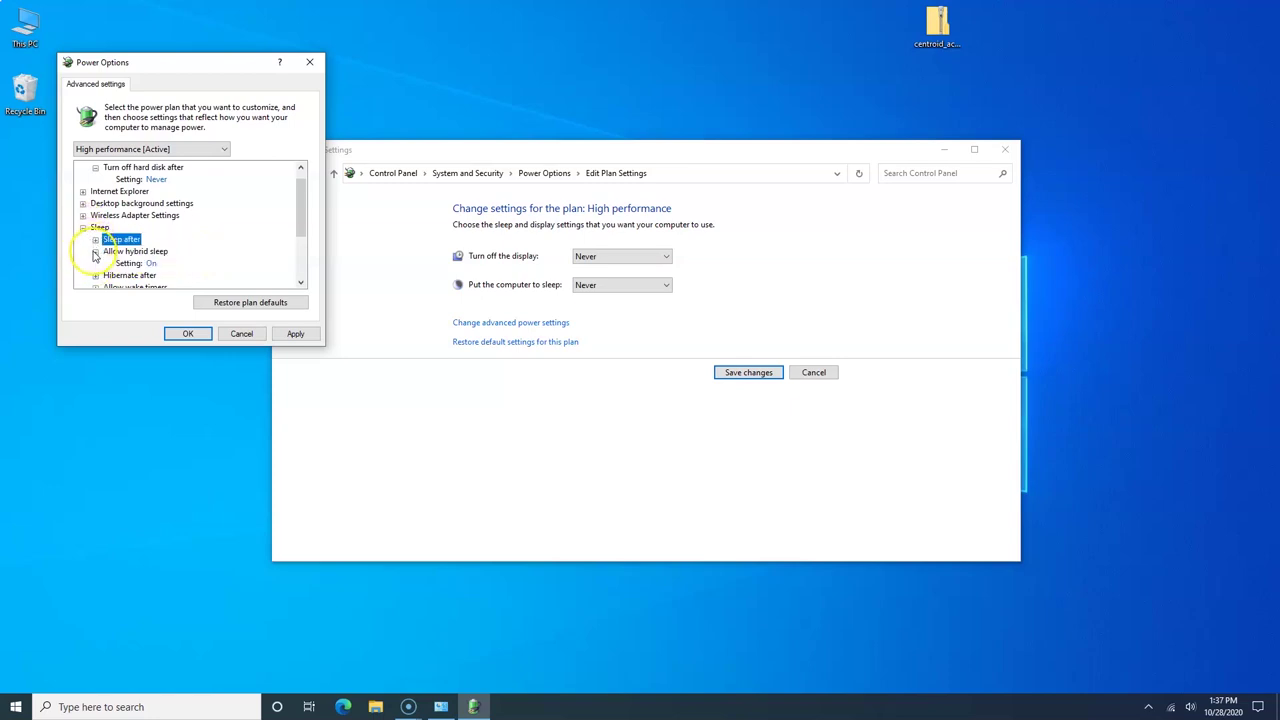
{"action": "left_click", "coordinate": [152, 264]}
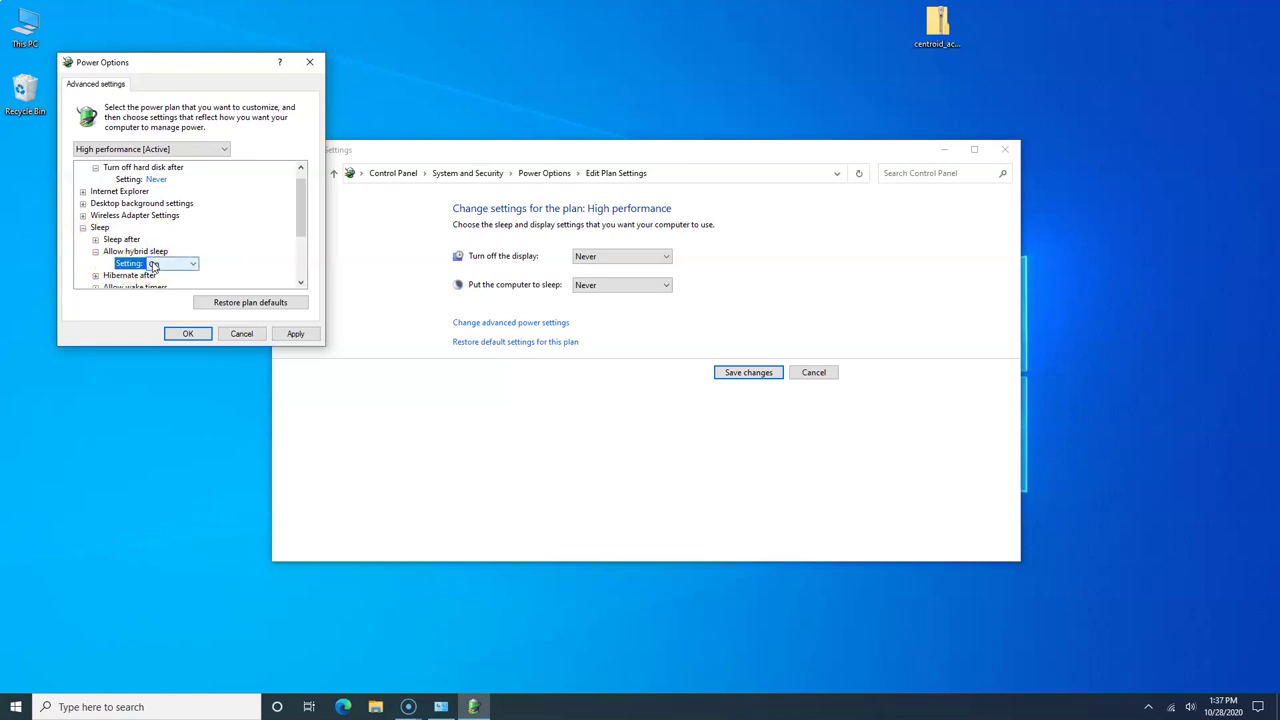
{"action": "left_click", "coordinate": [152, 264]}
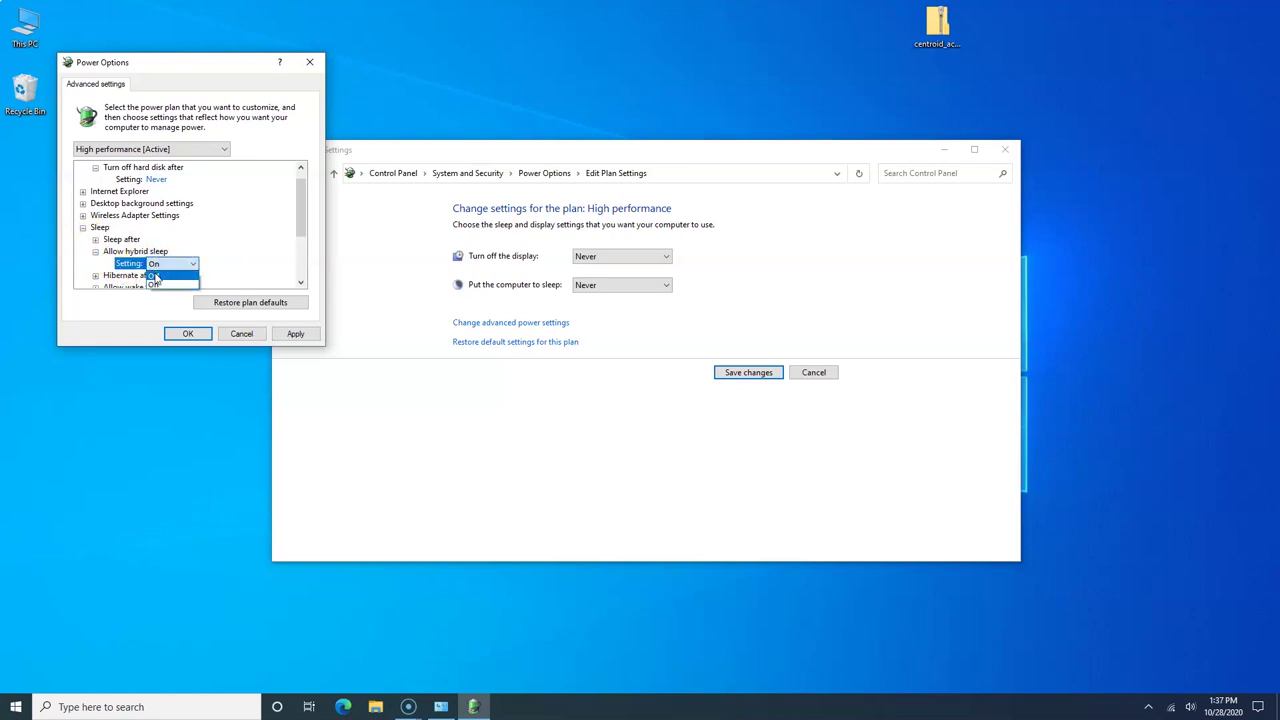
{"action": "left_click", "coordinate": [155, 275]}
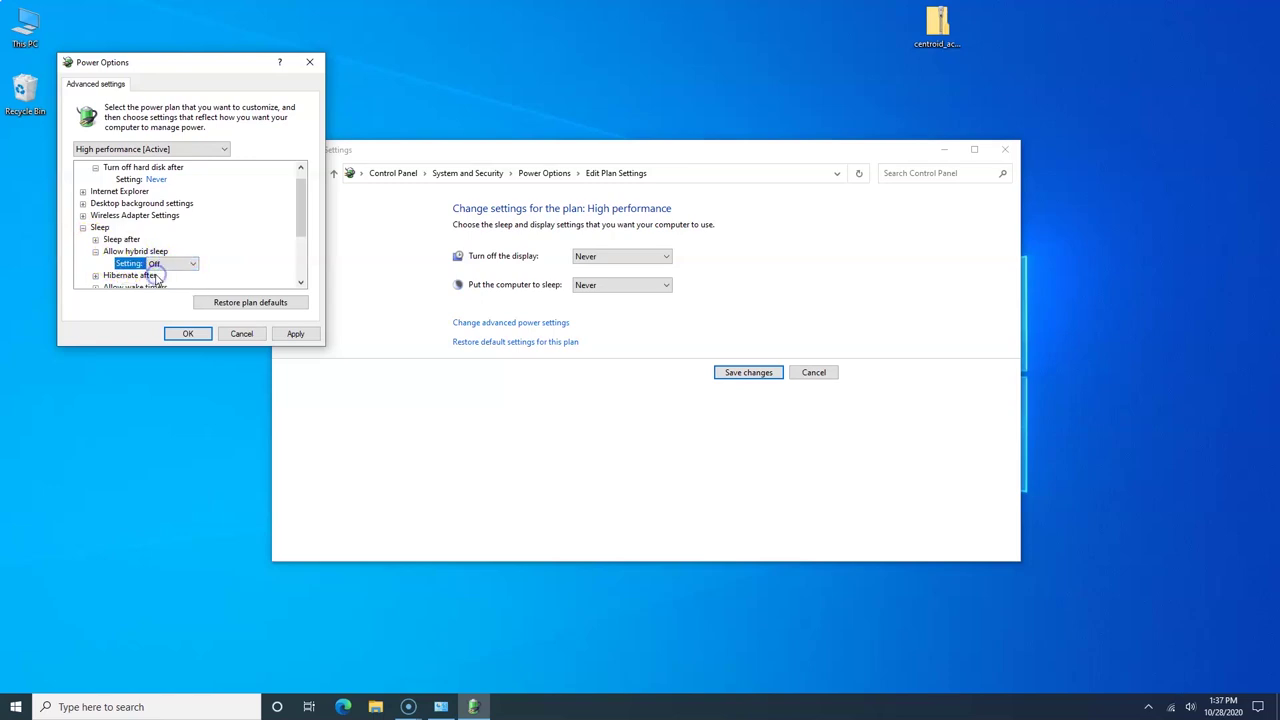
{"action": "left_click", "coordinate": [95, 276]}
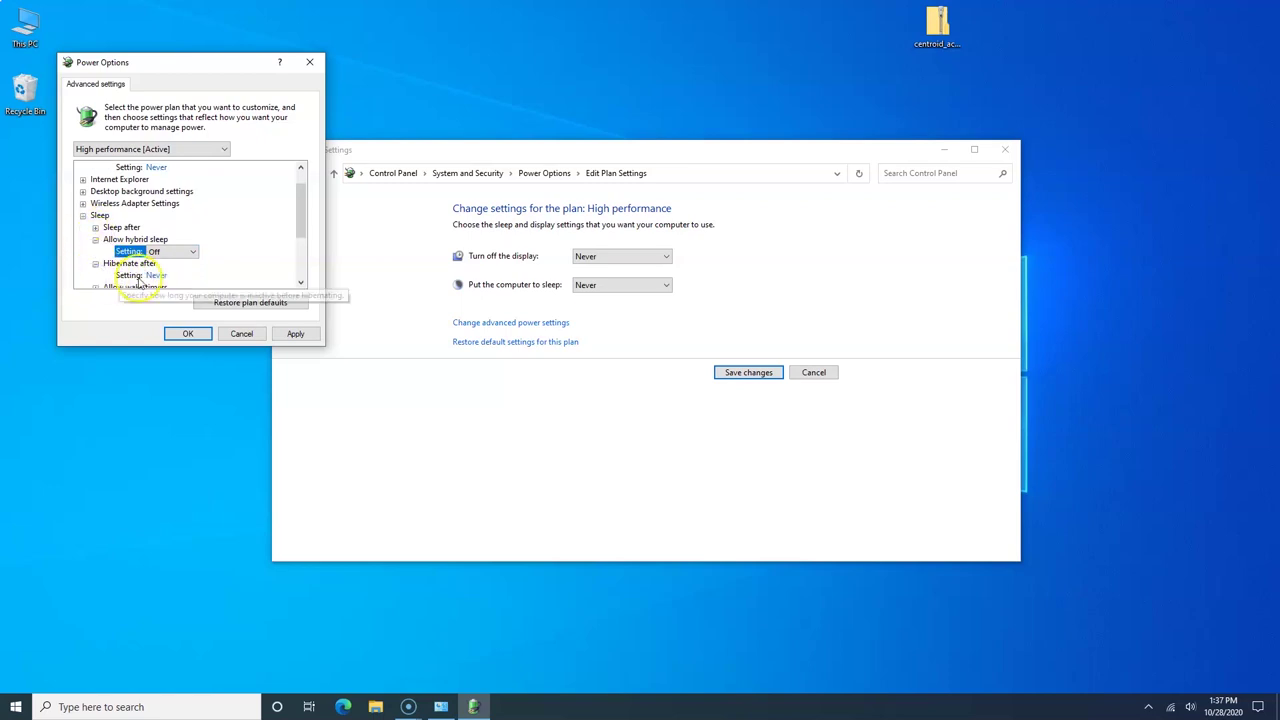
{"action": "left_click", "coordinate": [301, 282]}
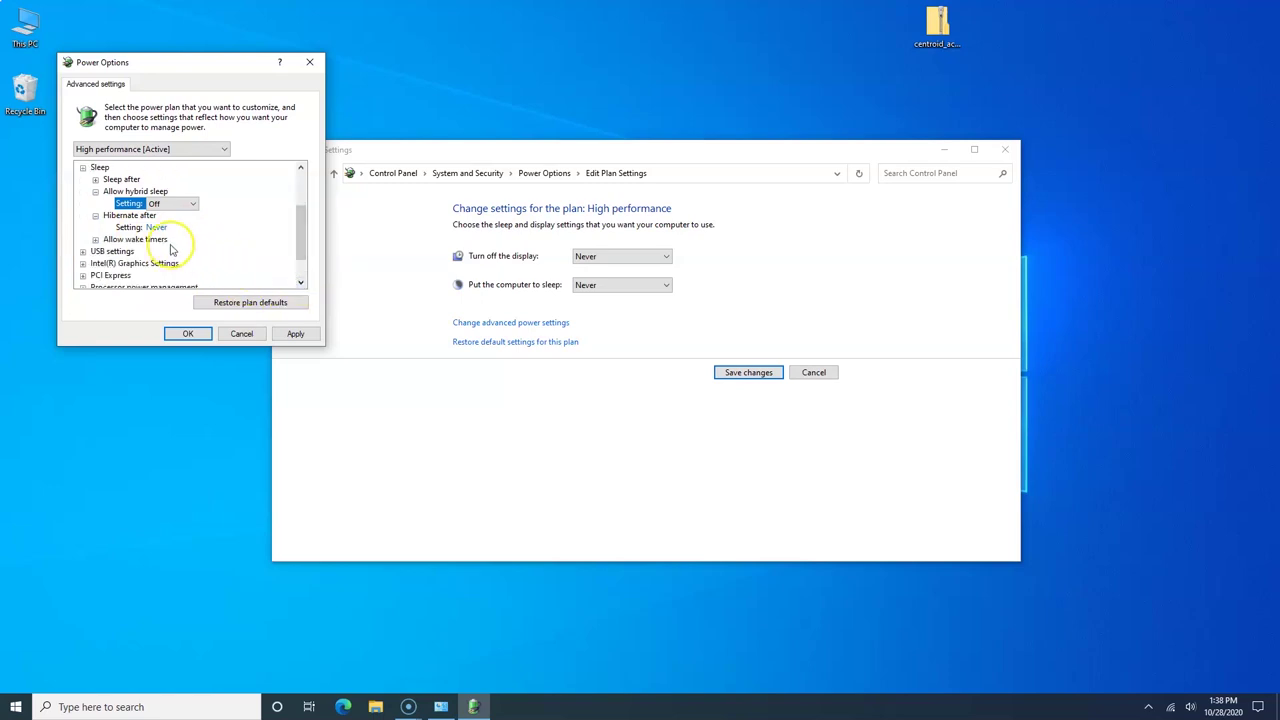
Step: Set Allow wake timers to Disable
{"action": "left_click", "coordinate": [95, 241]}
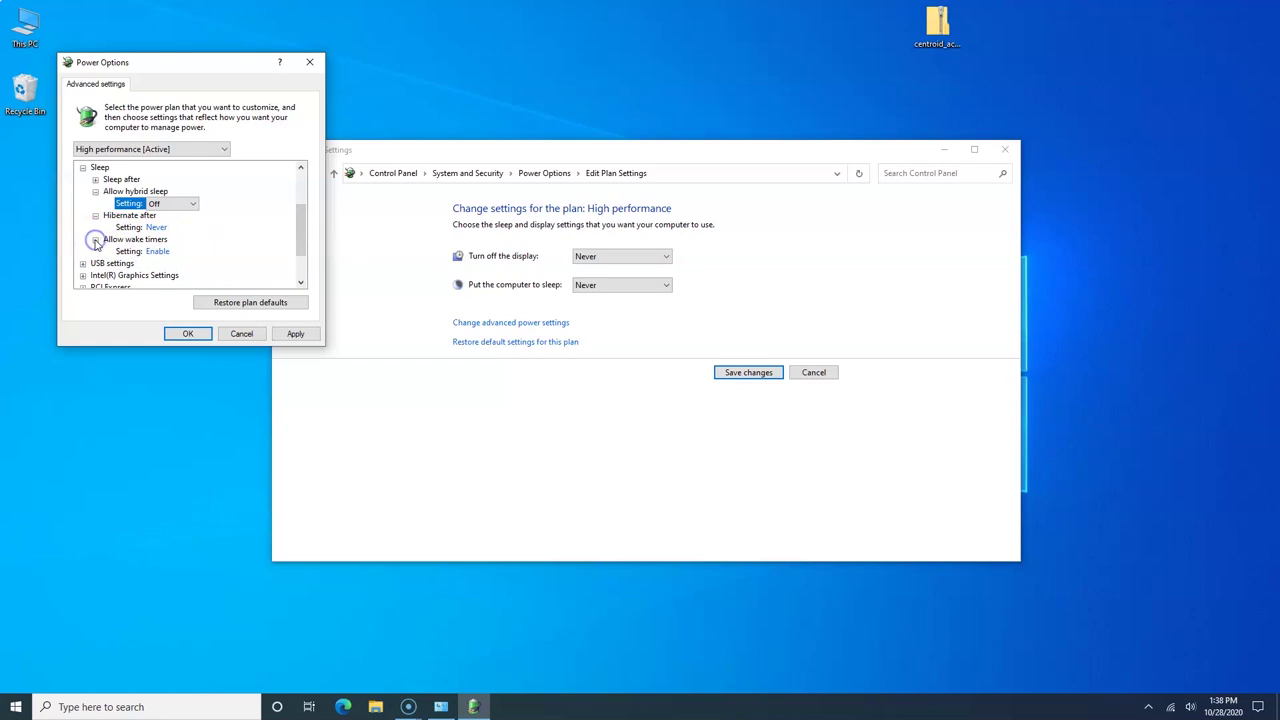
{"action": "left_click", "coordinate": [157, 252]}
{"action": "left_click", "coordinate": [157, 252]}
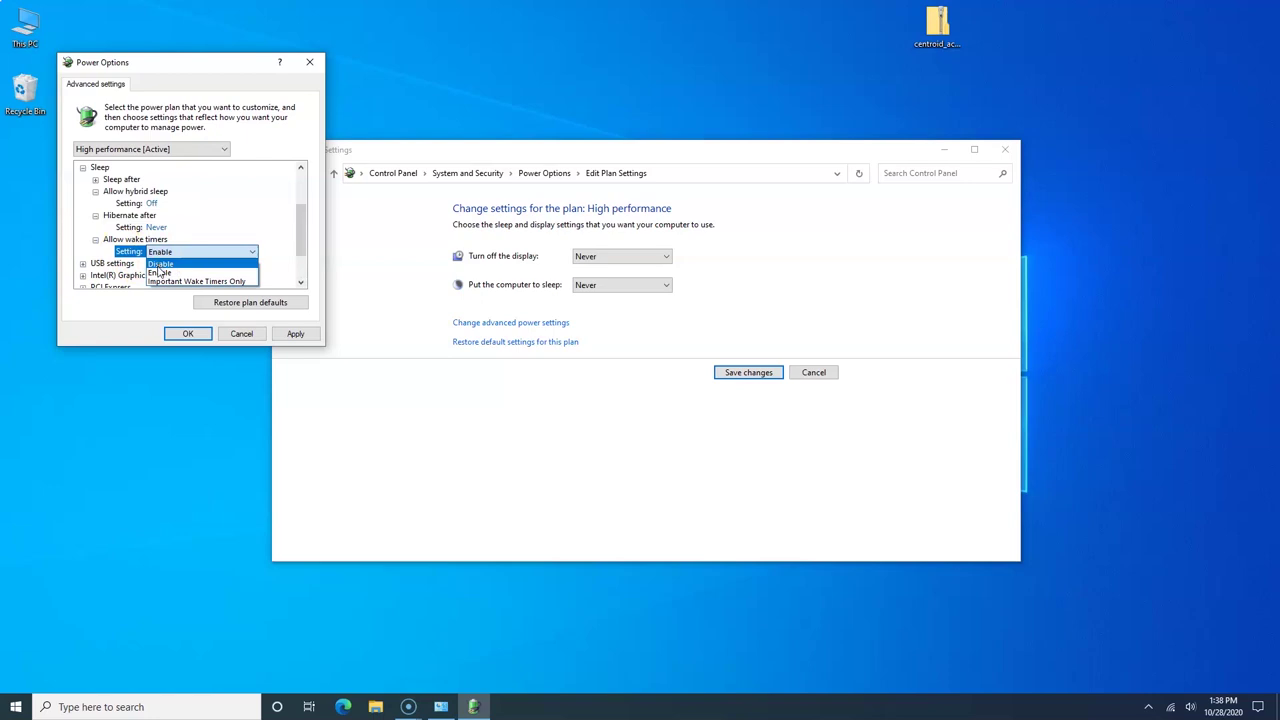
{"action": "left_click", "coordinate": [158, 264]}
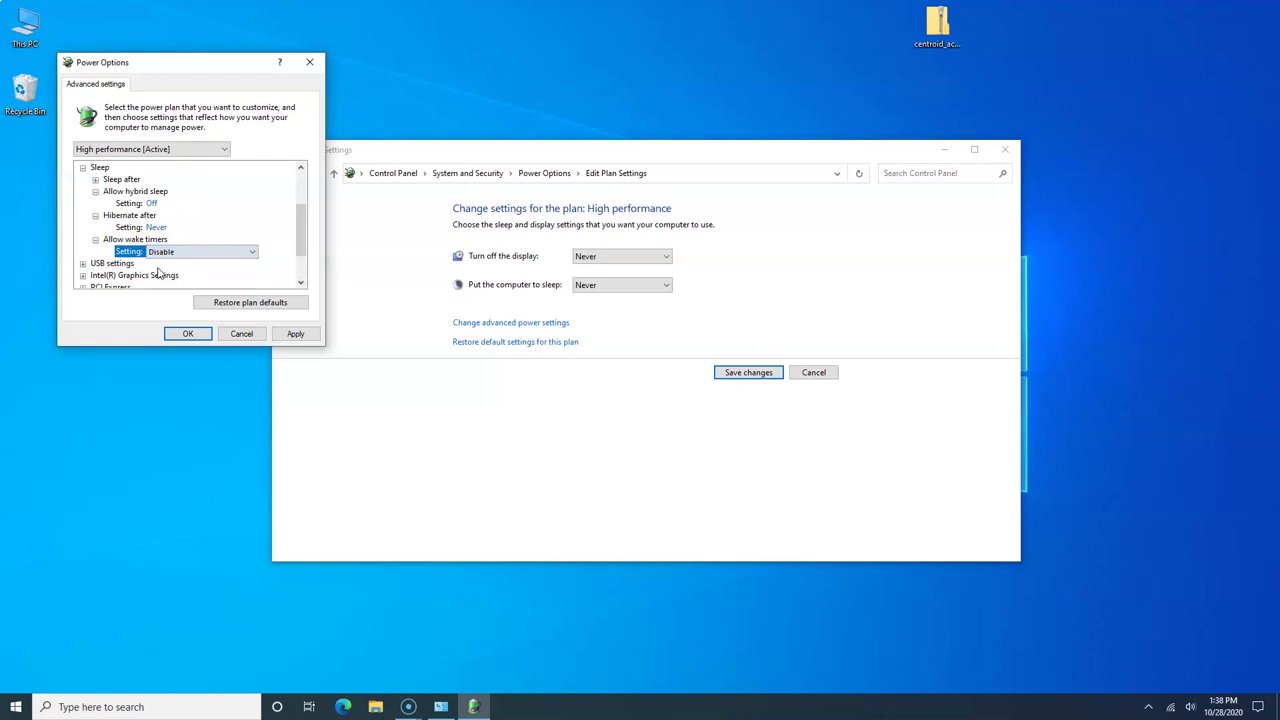
Step: Set USB settings > USB selective suspend setting to Disabled
{"action": "left_click", "coordinate": [83, 264]}
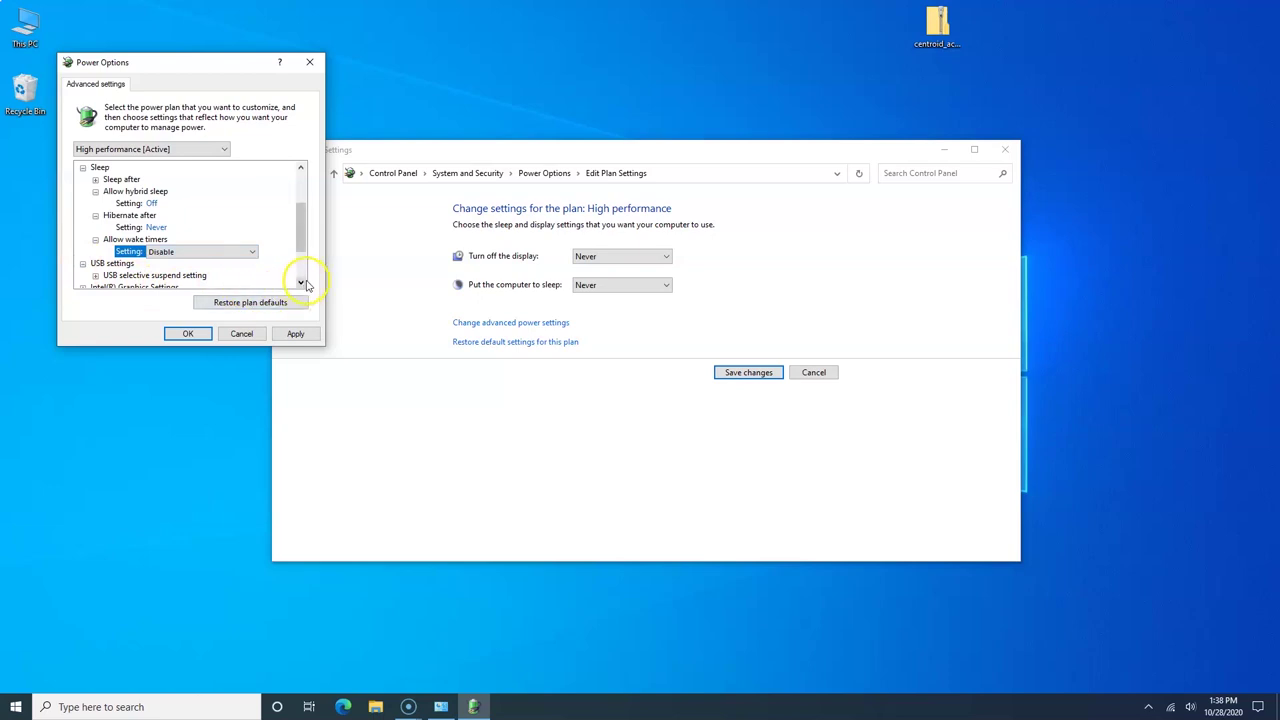
{"action": "scroll", "coordinate": [303, 284], "scroll_direction": "down", "scroll_amount": 2}
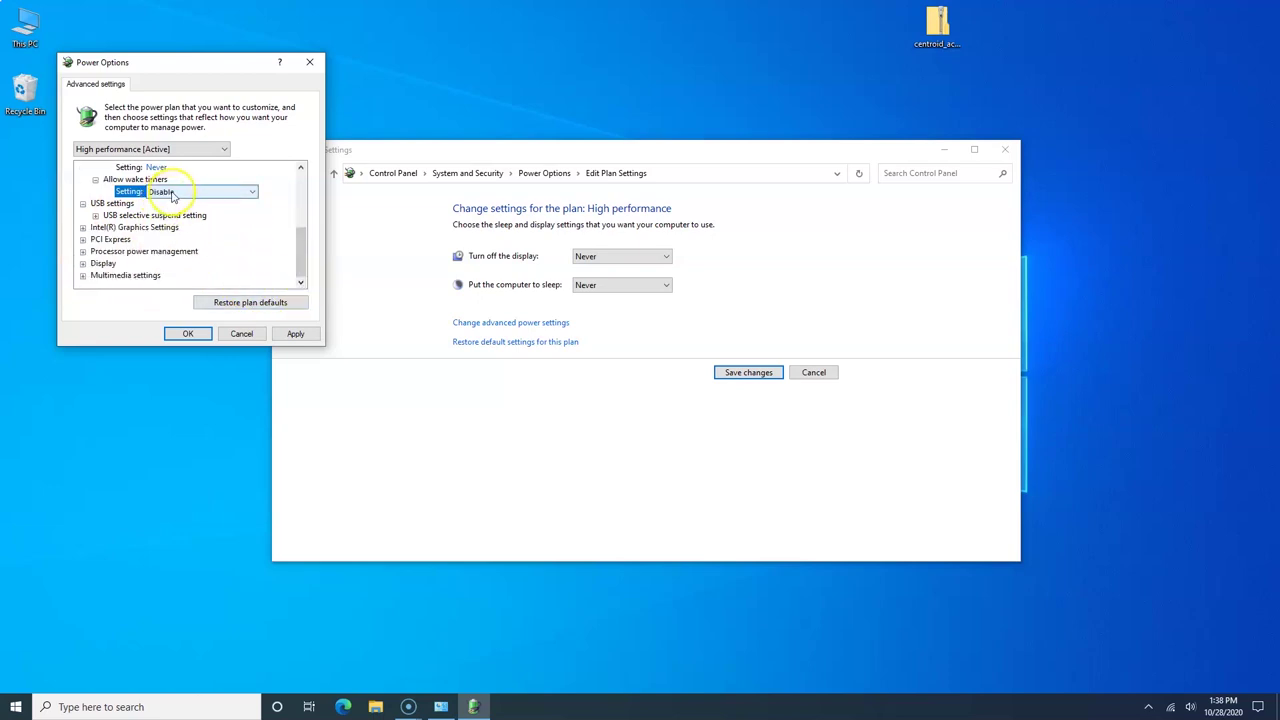
{"action": "left_click", "coordinate": [95, 216]}
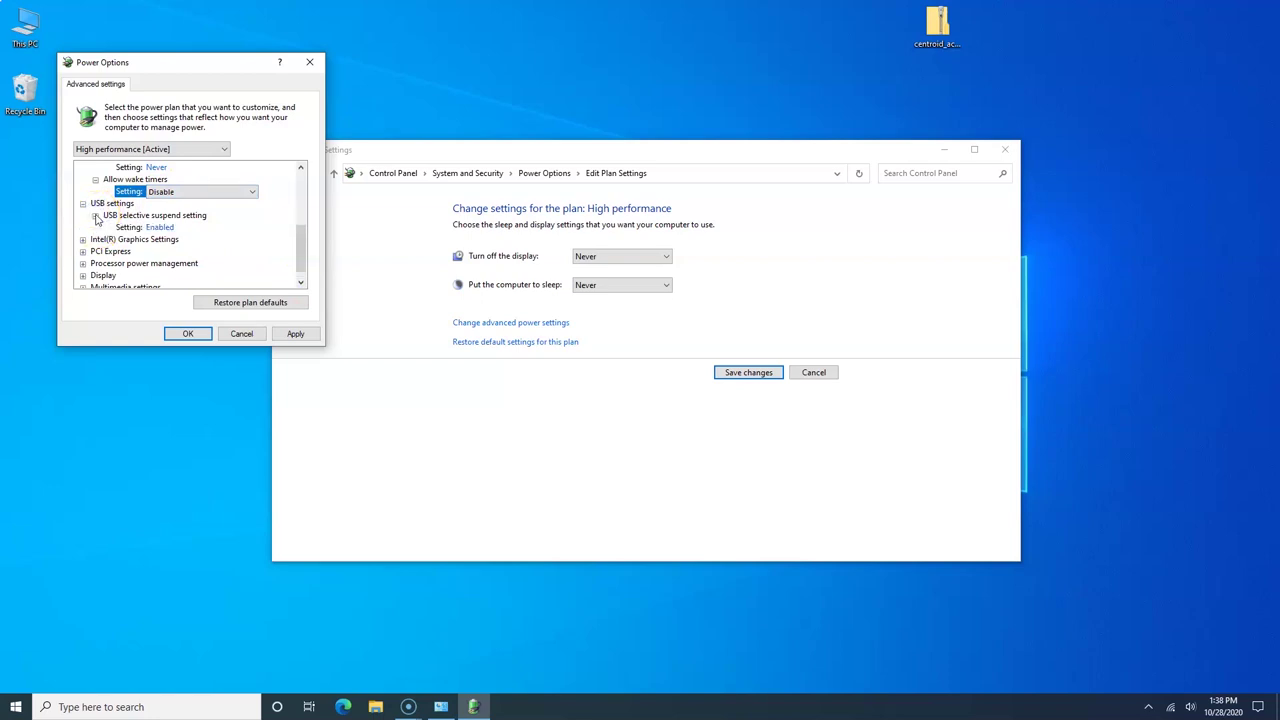
{"action": "left_click", "coordinate": [164, 230]}
{"action": "left_click", "coordinate": [165, 230]}
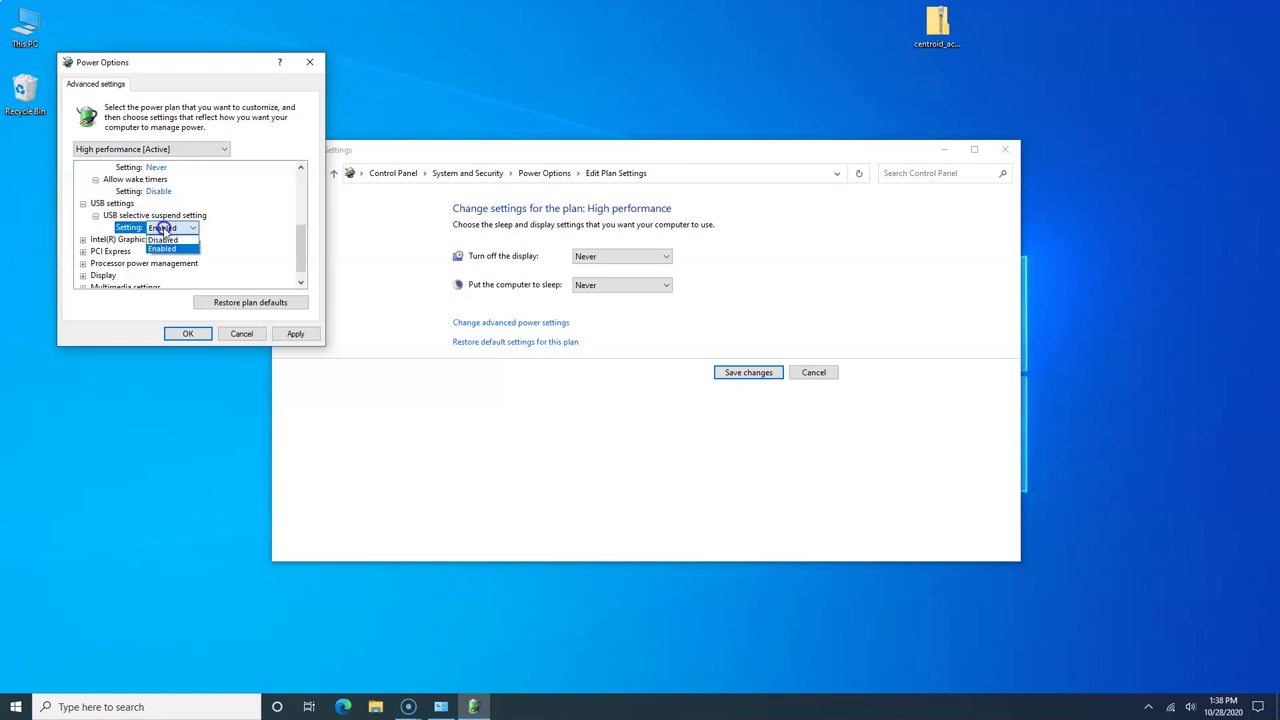
{"action": "left_click", "coordinate": [162, 240]}
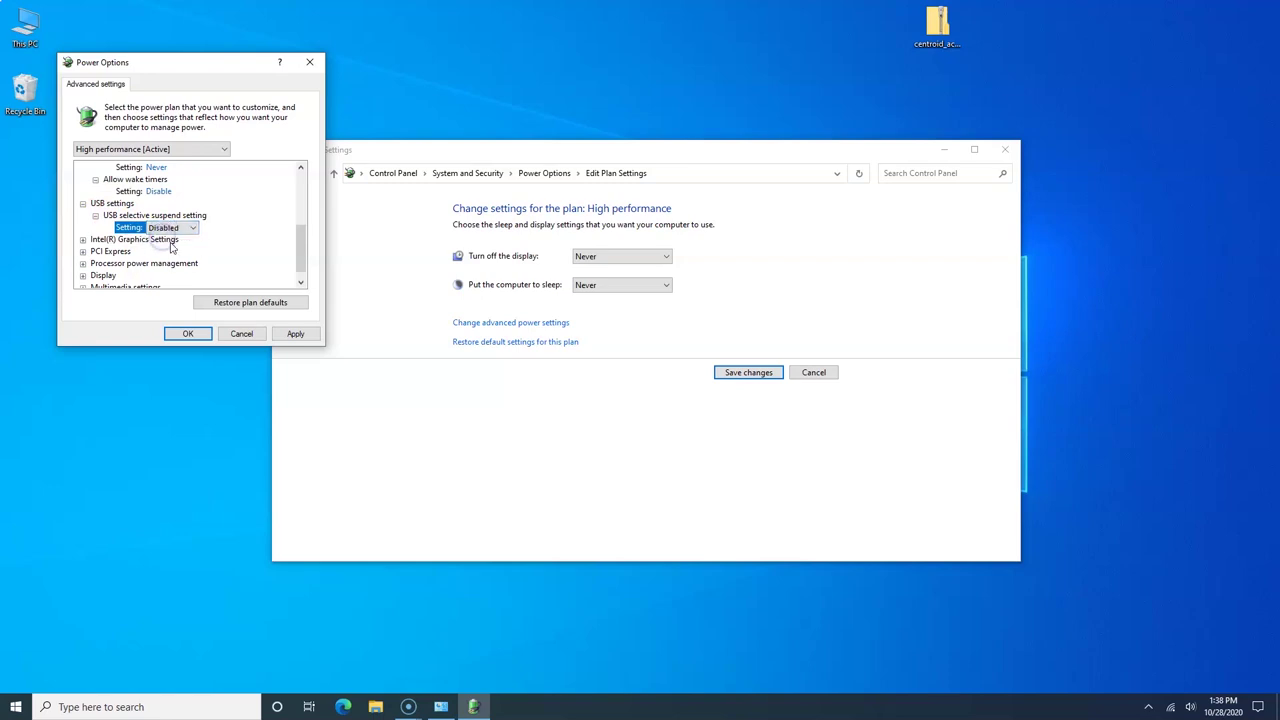
{"action": "left_click", "coordinate": [301, 285]}
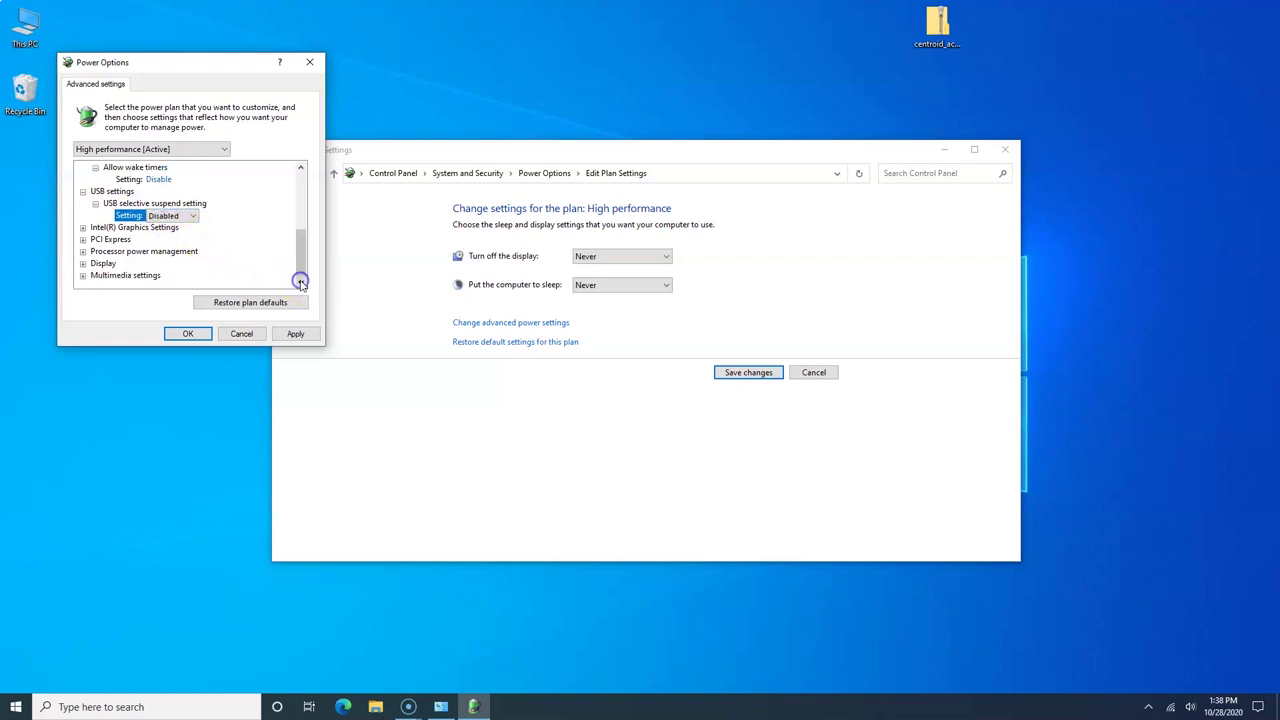
Step: Set Display > Turn off display after to 0 minutes, apply, and close the power windows
{"action": "left_click", "coordinate": [83, 263]}
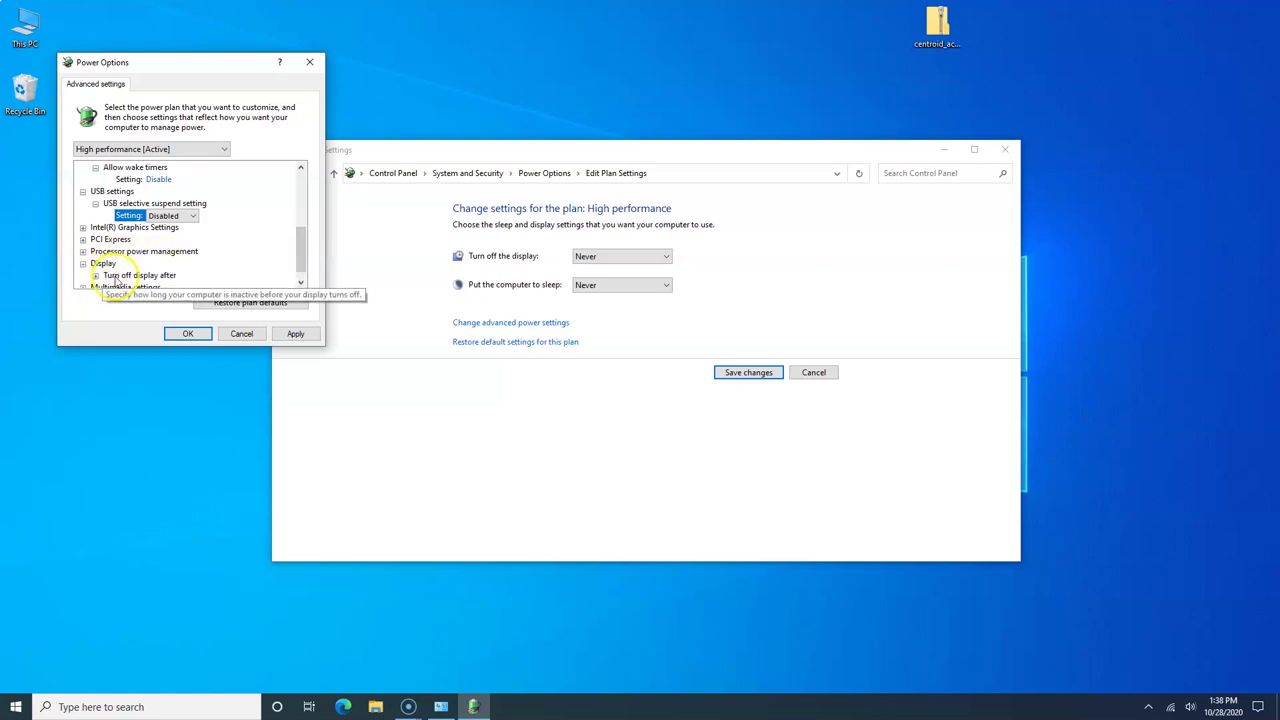
{"action": "left_click", "coordinate": [95, 275]}
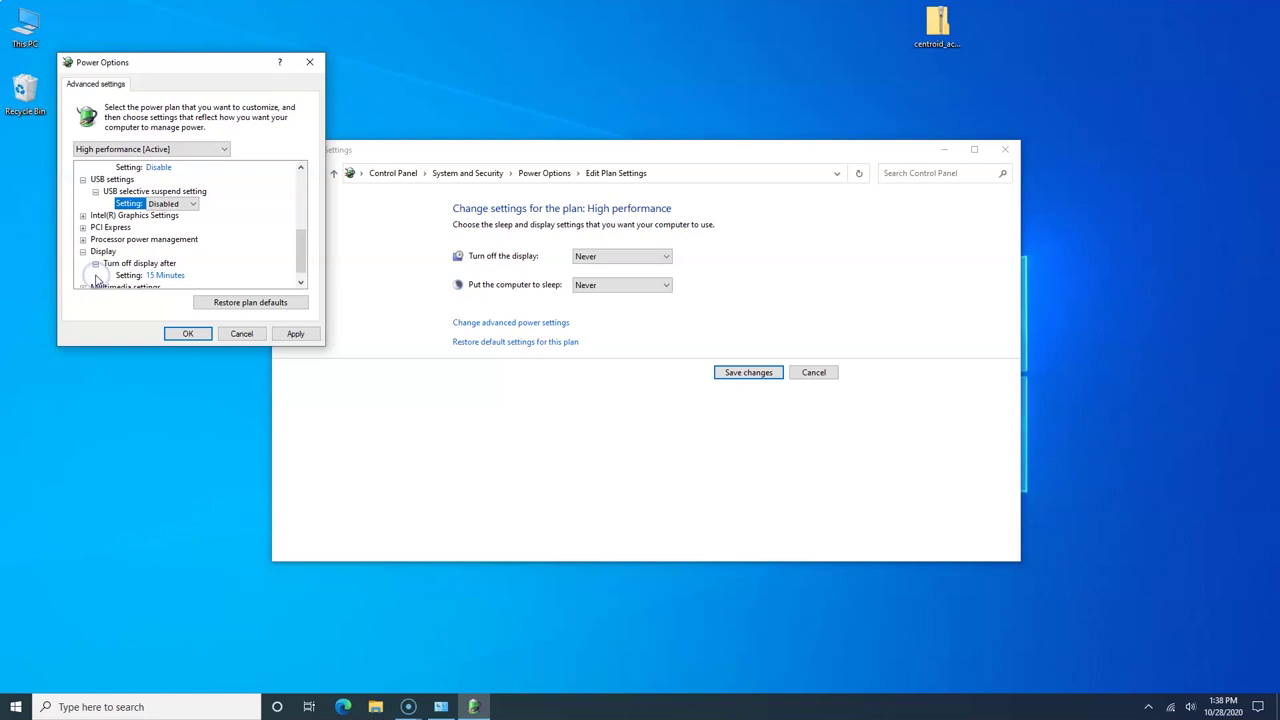
{"action": "left_click", "coordinate": [160, 279]}
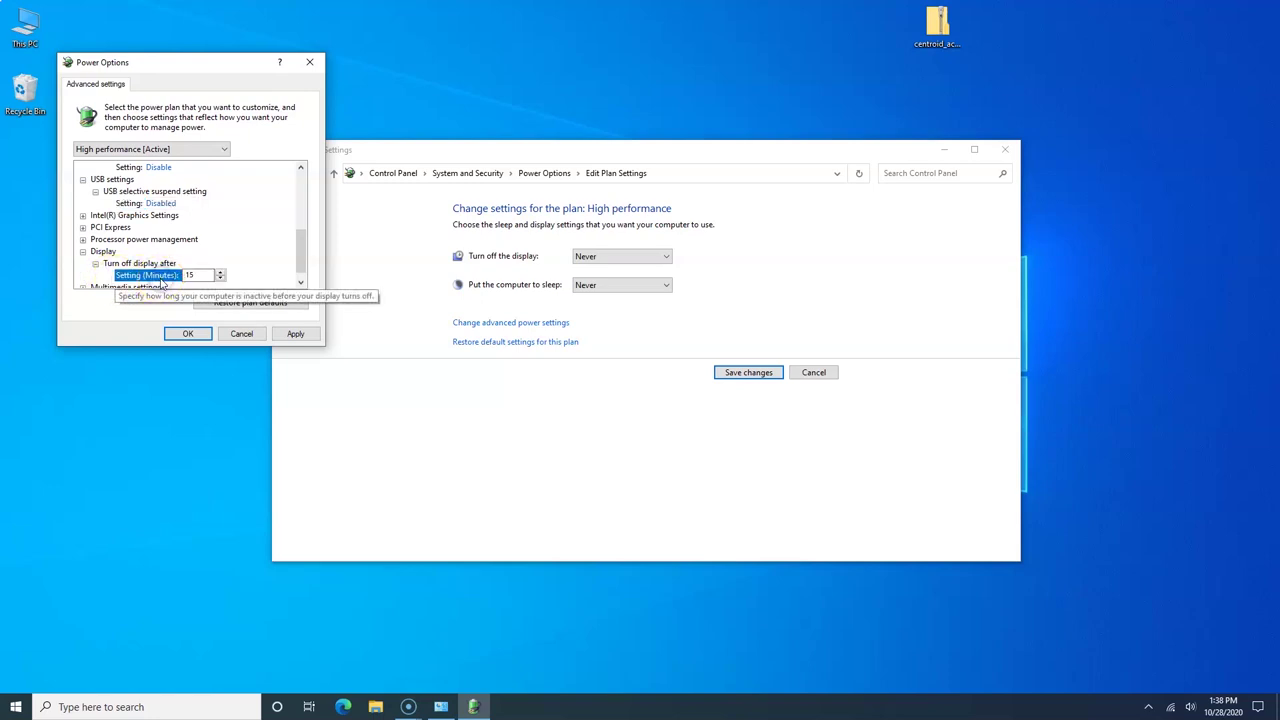
{"action": "left_click", "coordinate": [204, 275]}
{"action": "key", "text": "BackSpace"}
{"action": "key", "text": "BackSpace"}
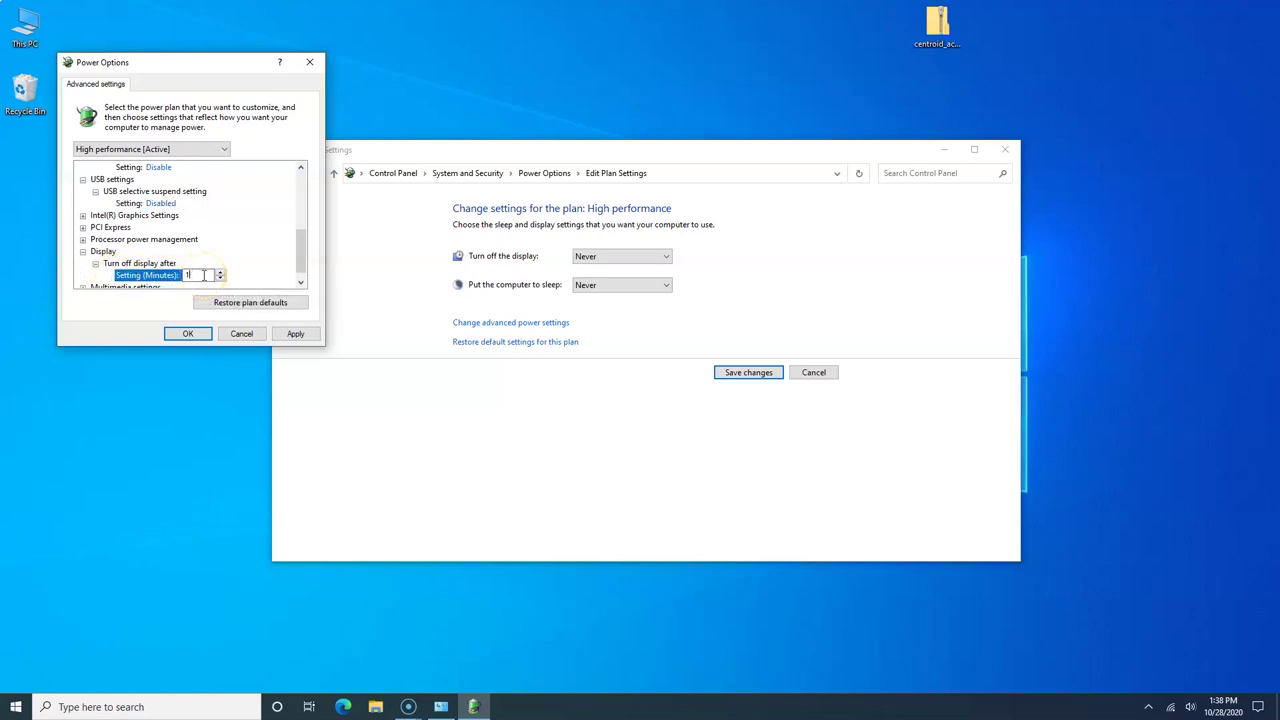
{"action": "type", "text": "0"}
{"action": "left_click", "coordinate": [300, 282]}
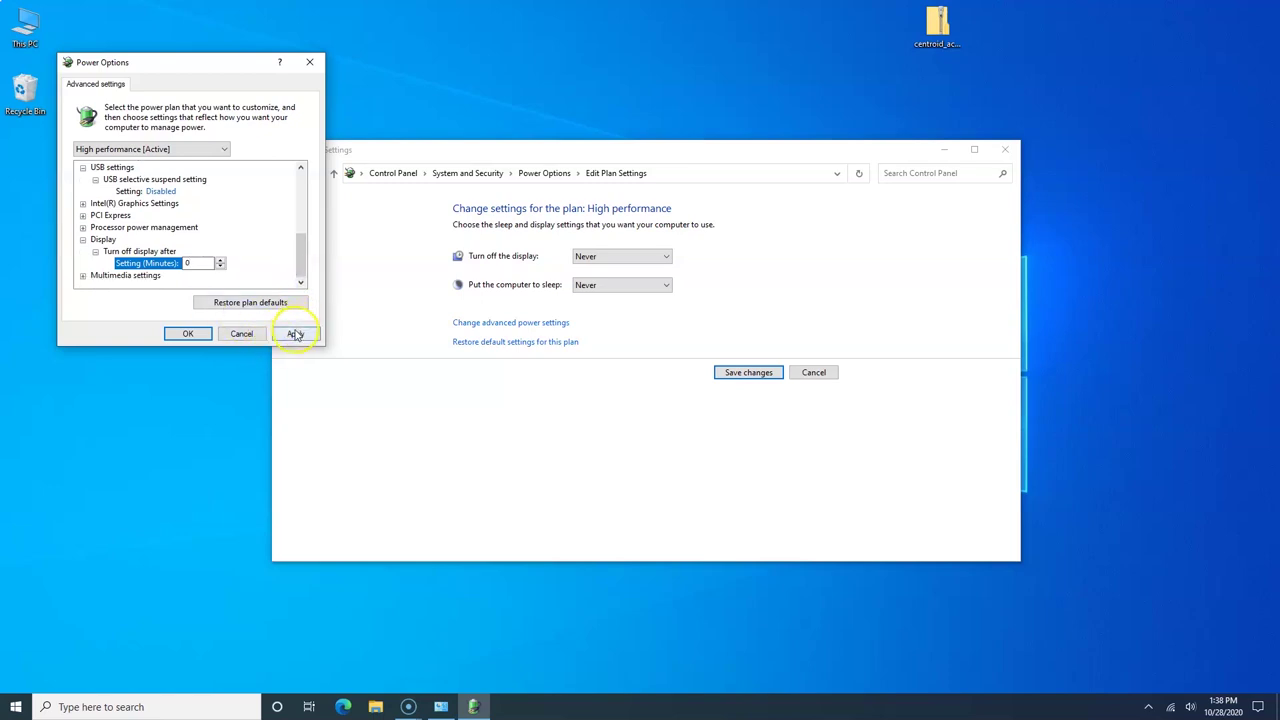
{"action": "left_click", "coordinate": [295, 334]}
{"action": "left_click", "coordinate": [187, 334]}
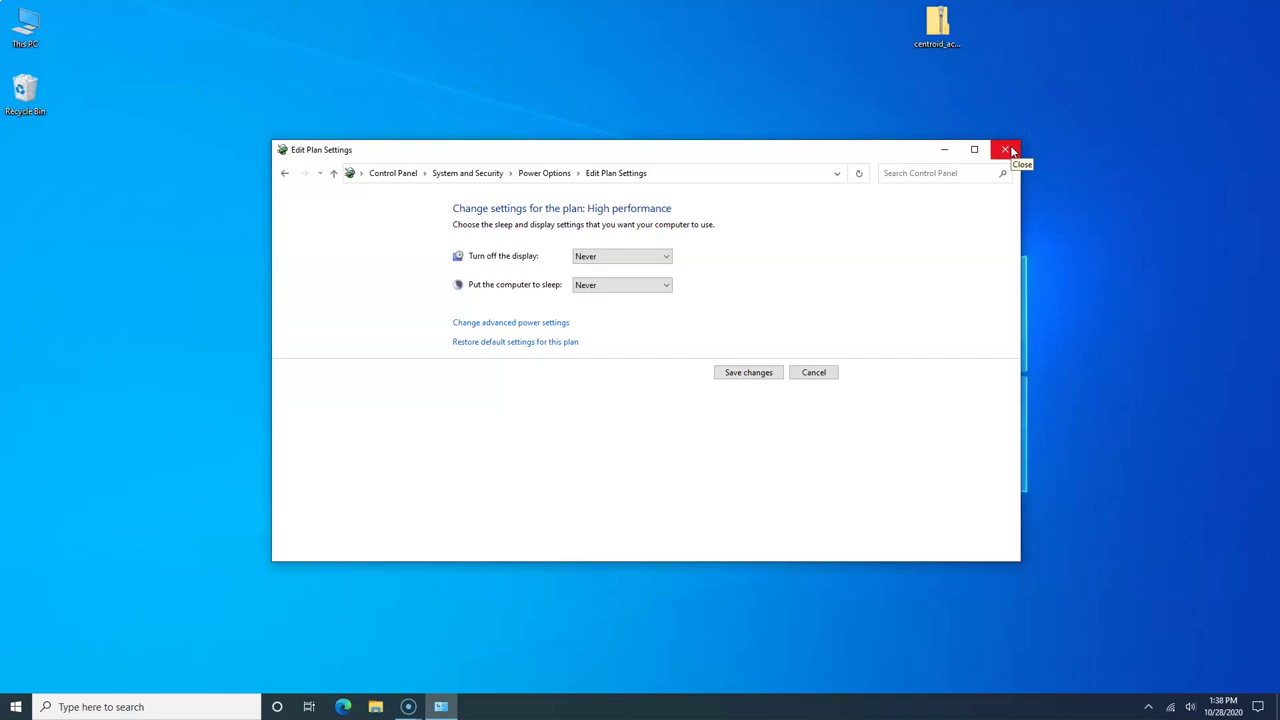
{"action": "left_click", "coordinate": [1008, 150]}
Step: Extract the centroid_acorn_cnc12_v4.5 zip from the desktop into a Desktop folder
{"action": "left_click", "coordinate": [939, 40]}
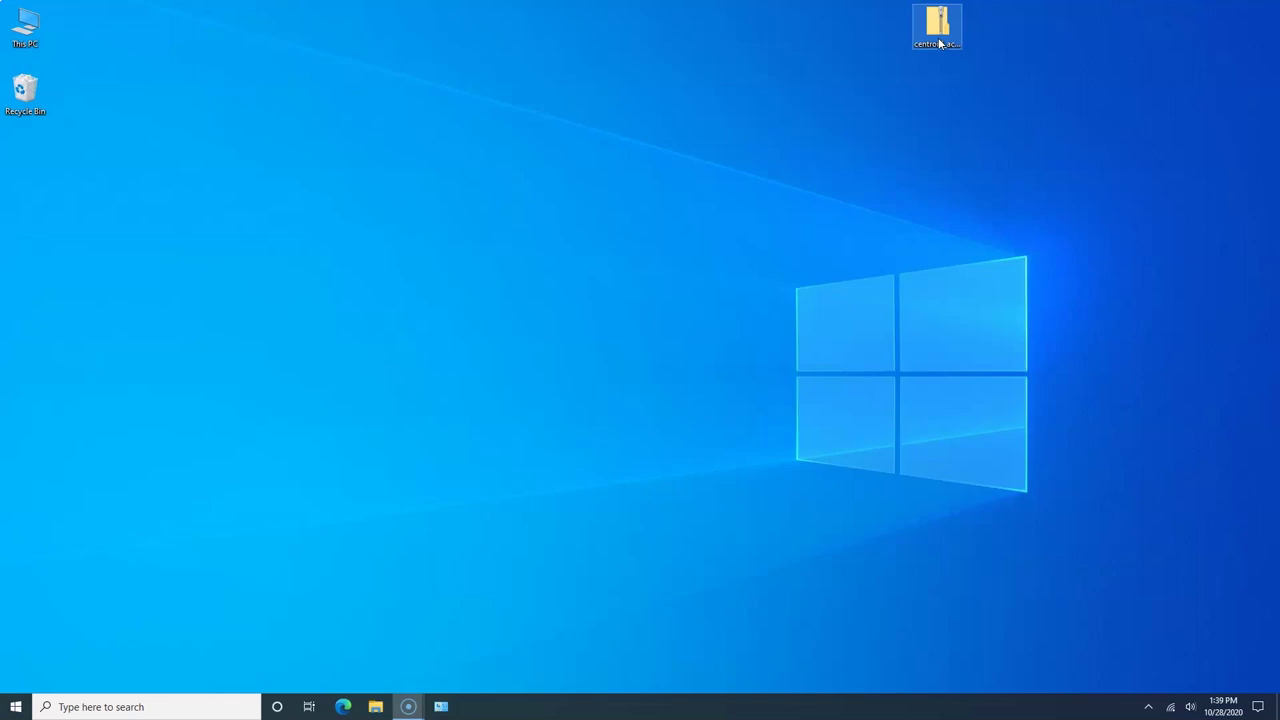
{"action": "left_click", "coordinate": [939, 43]}
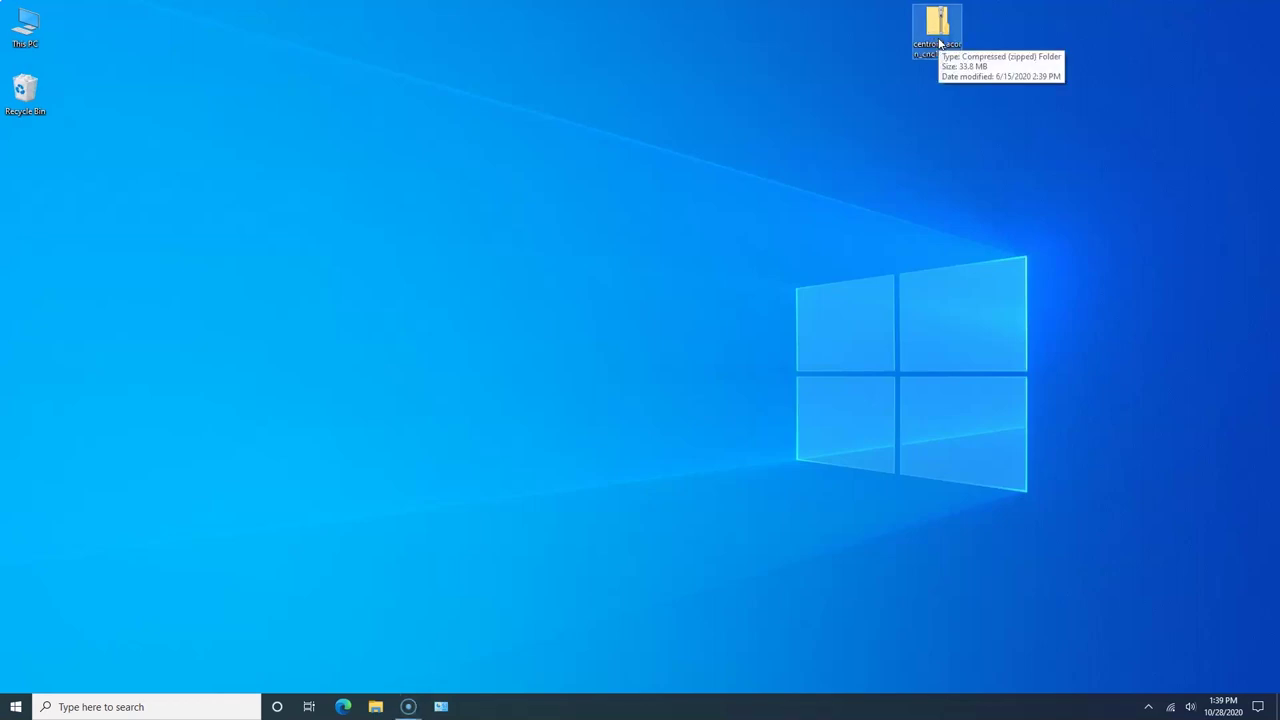
{"action": "left_click", "coordinate": [939, 43]}
{"action": "right_click", "coordinate": [939, 43]}
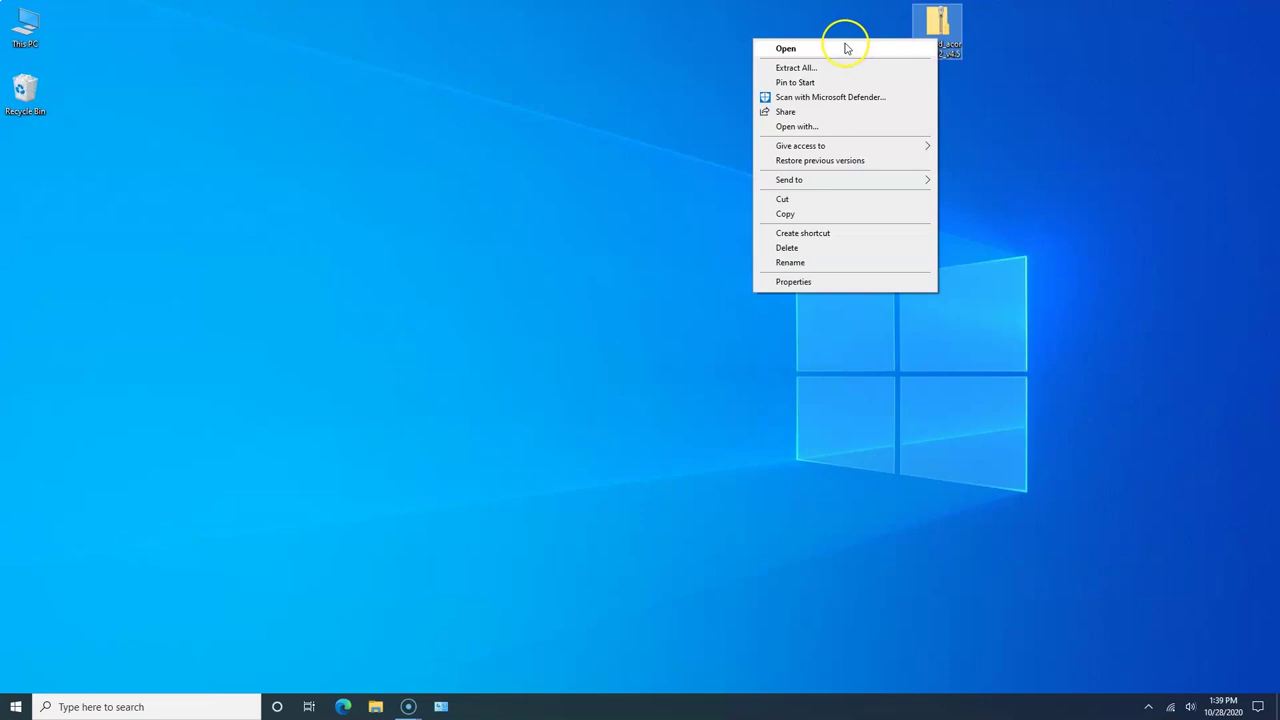
{"action": "left_click", "coordinate": [795, 67]}
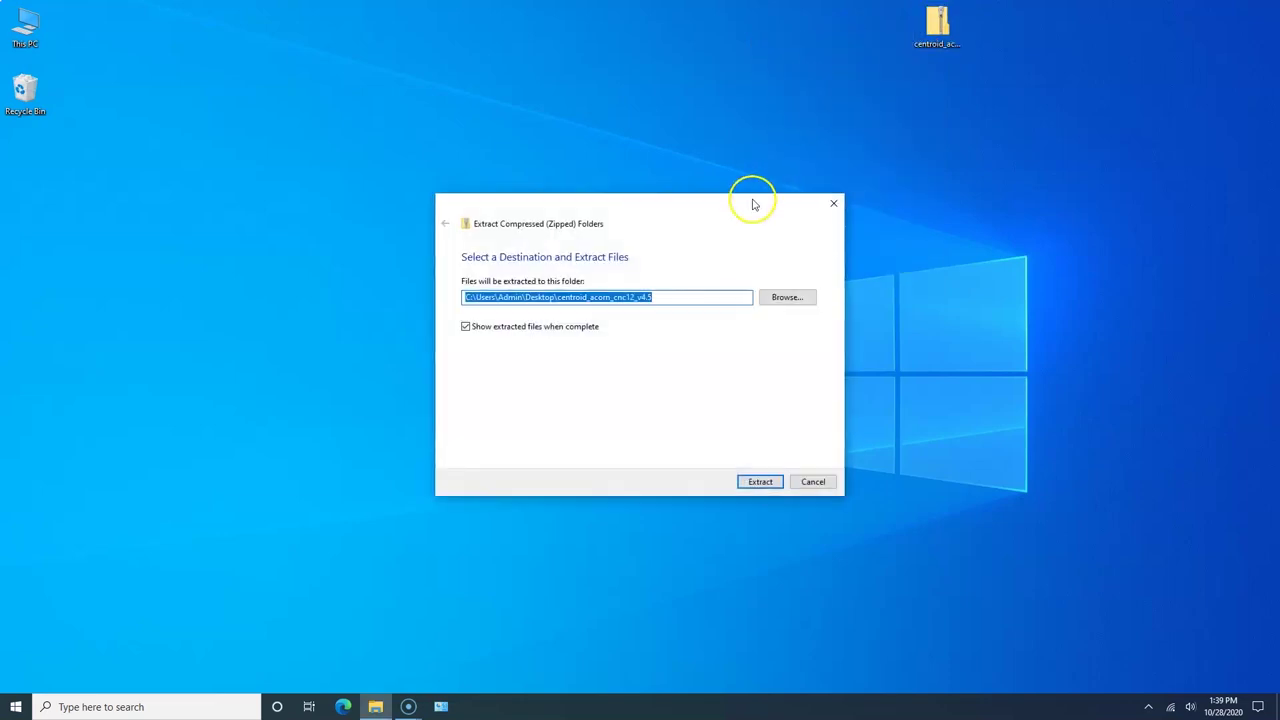
{"action": "left_click", "coordinate": [759, 482]}
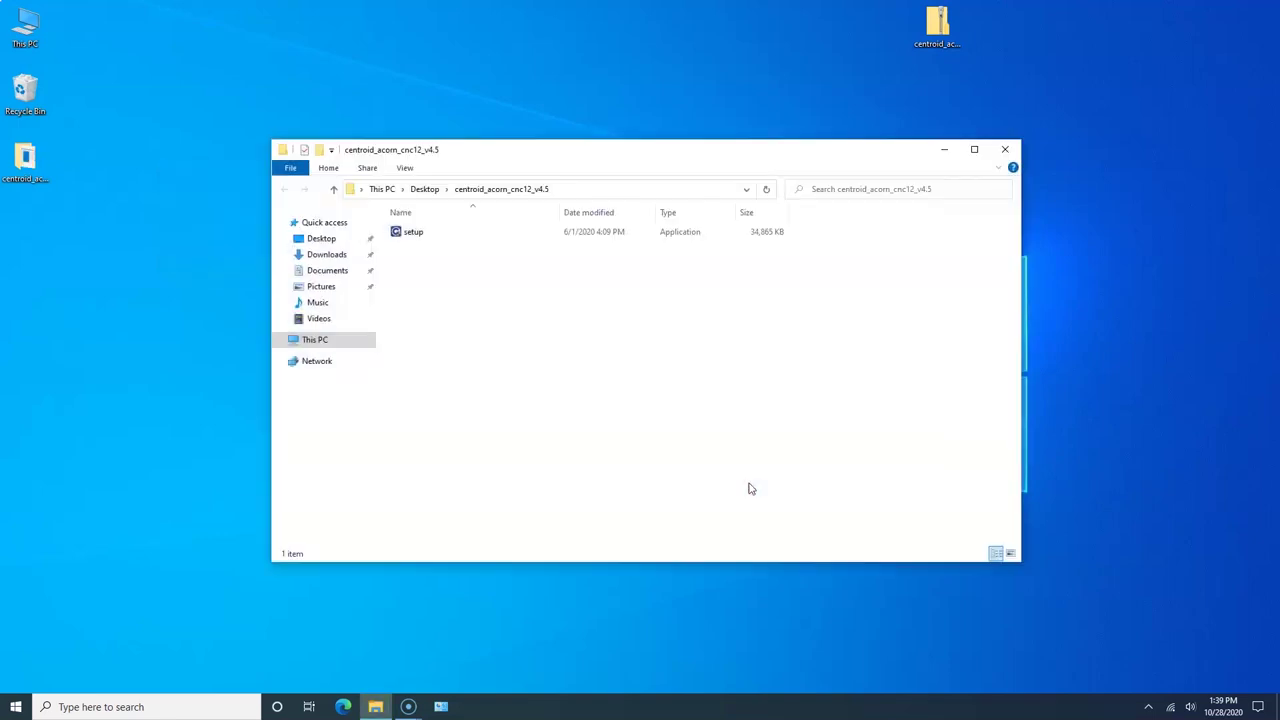
Step: Run setup from the extracted CNC12 folder and close the folder window
{"action": "double_click", "coordinate": [424, 232]}
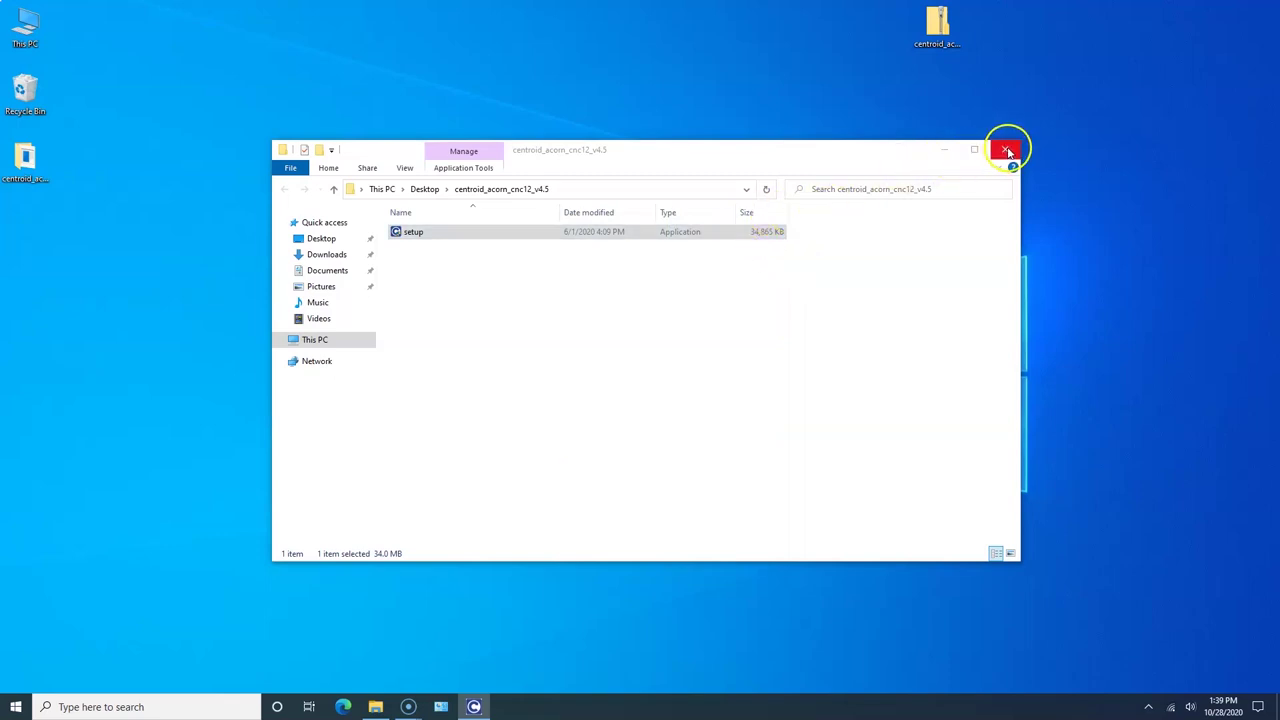
{"action": "left_click", "coordinate": [1007, 150]}
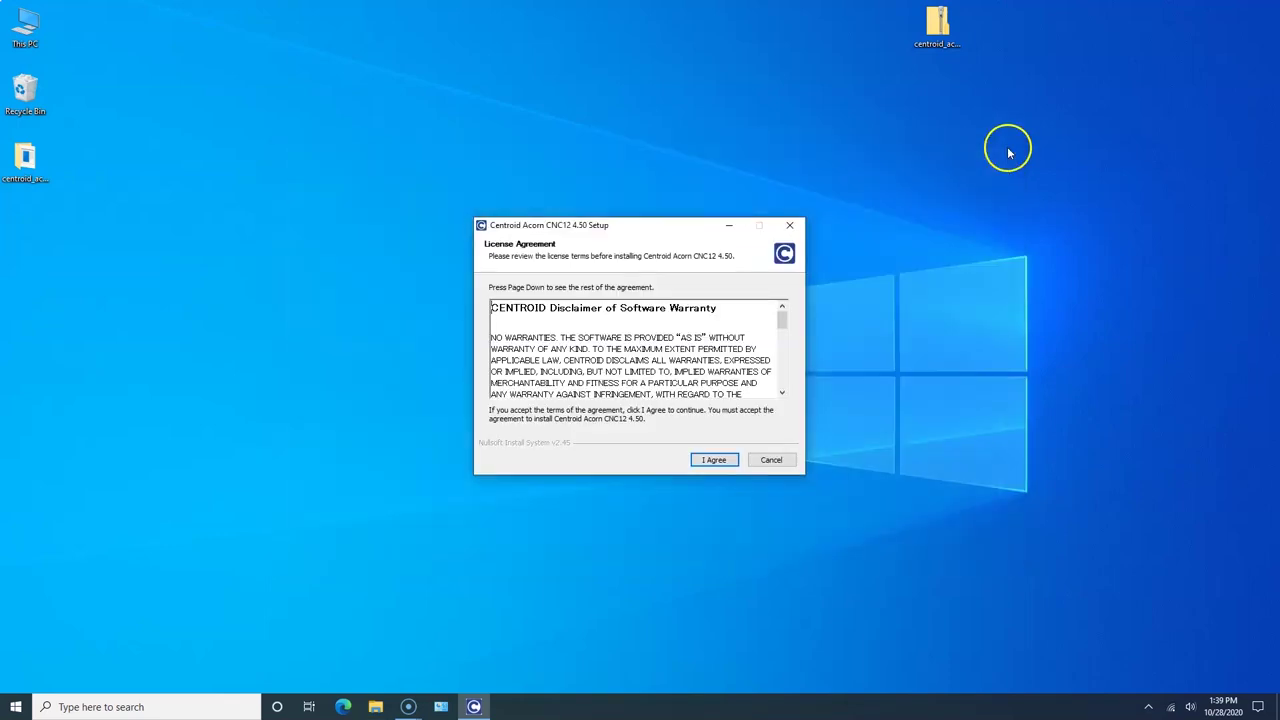
Step: Accept the licence and install the Acorn CNC12 Lathe component instead of Mill
{"action": "left_click", "coordinate": [706, 459]}
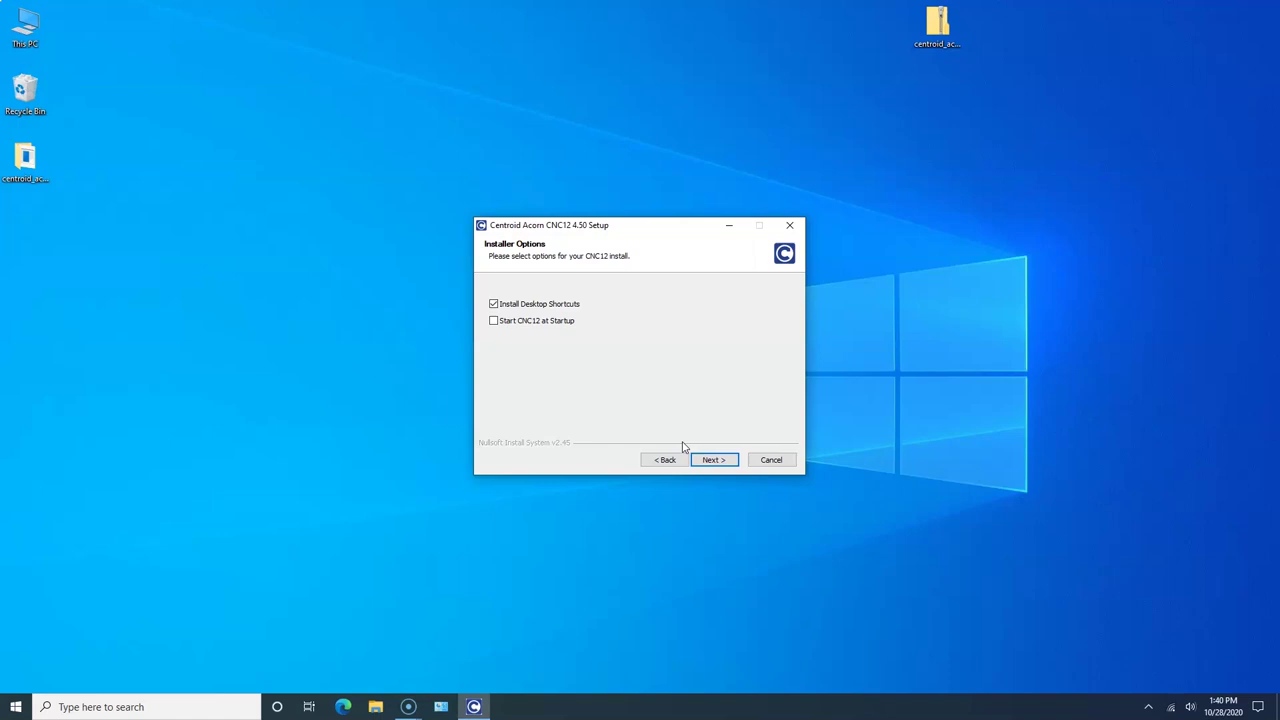
{"action": "left_click", "coordinate": [731, 466]}
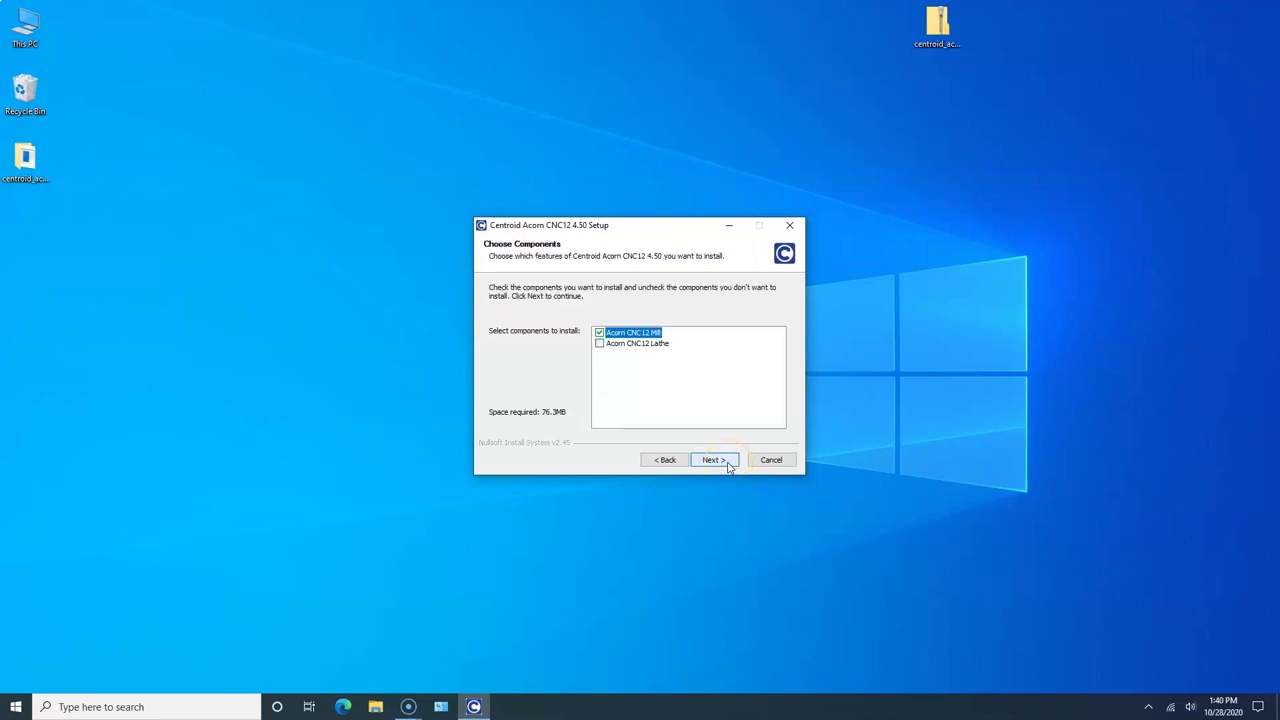
{"action": "left_click", "coordinate": [600, 344]}
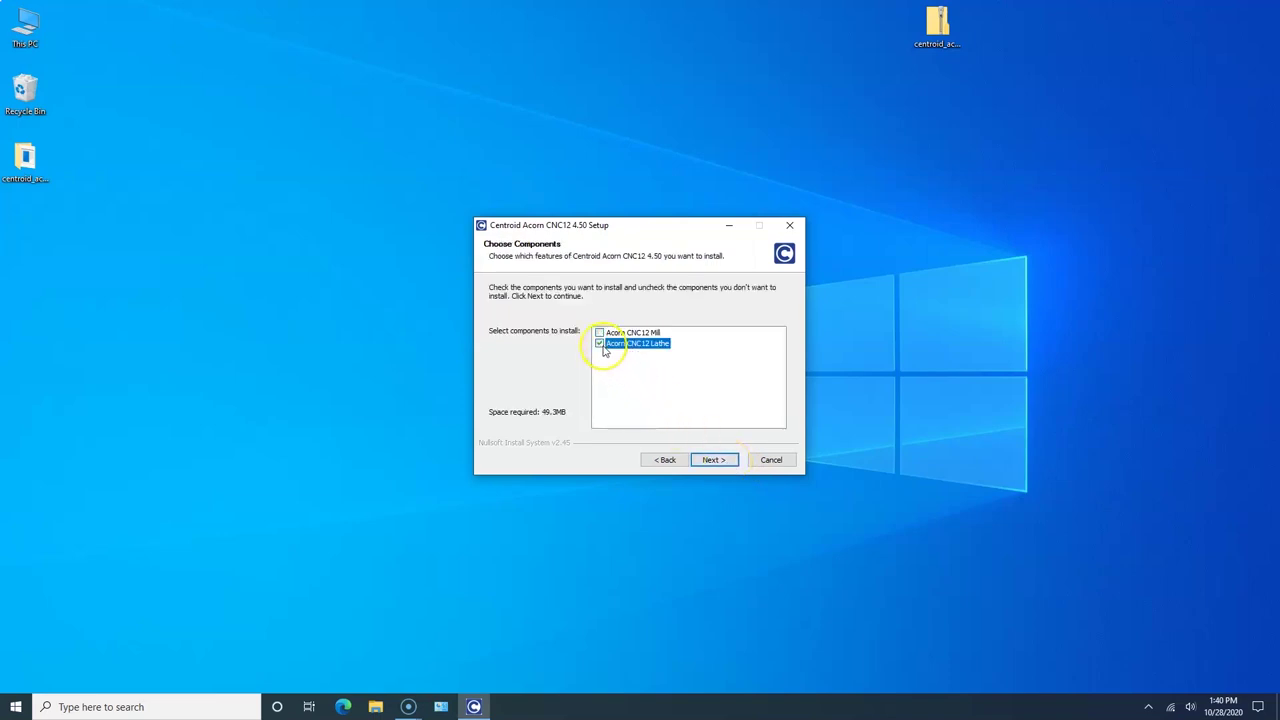
{"action": "left_click", "coordinate": [704, 460]}
{"action": "left_click", "coordinate": [705, 460]}
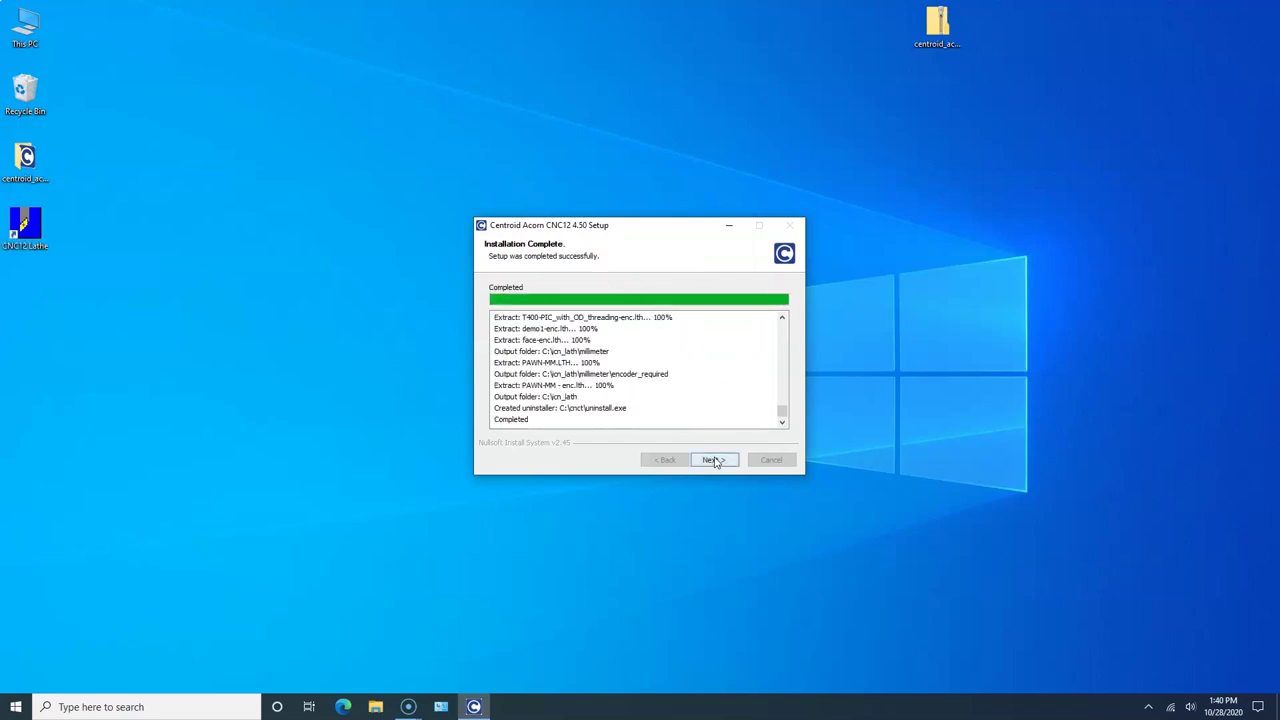
{"action": "left_click", "coordinate": [715, 461]}
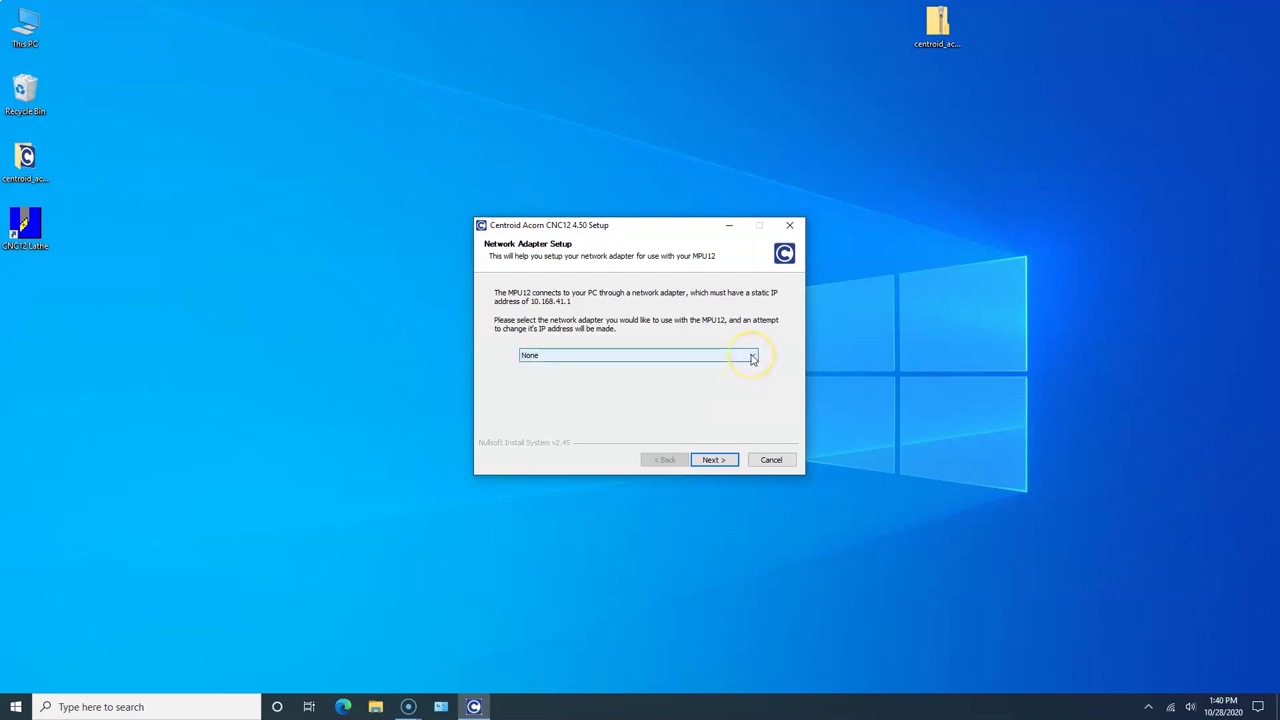
Step: Assign the Ethernet adapter to the Acorn with static IP 10.168.41.1, then finish the installer
{"action": "left_click", "coordinate": [754, 358]}
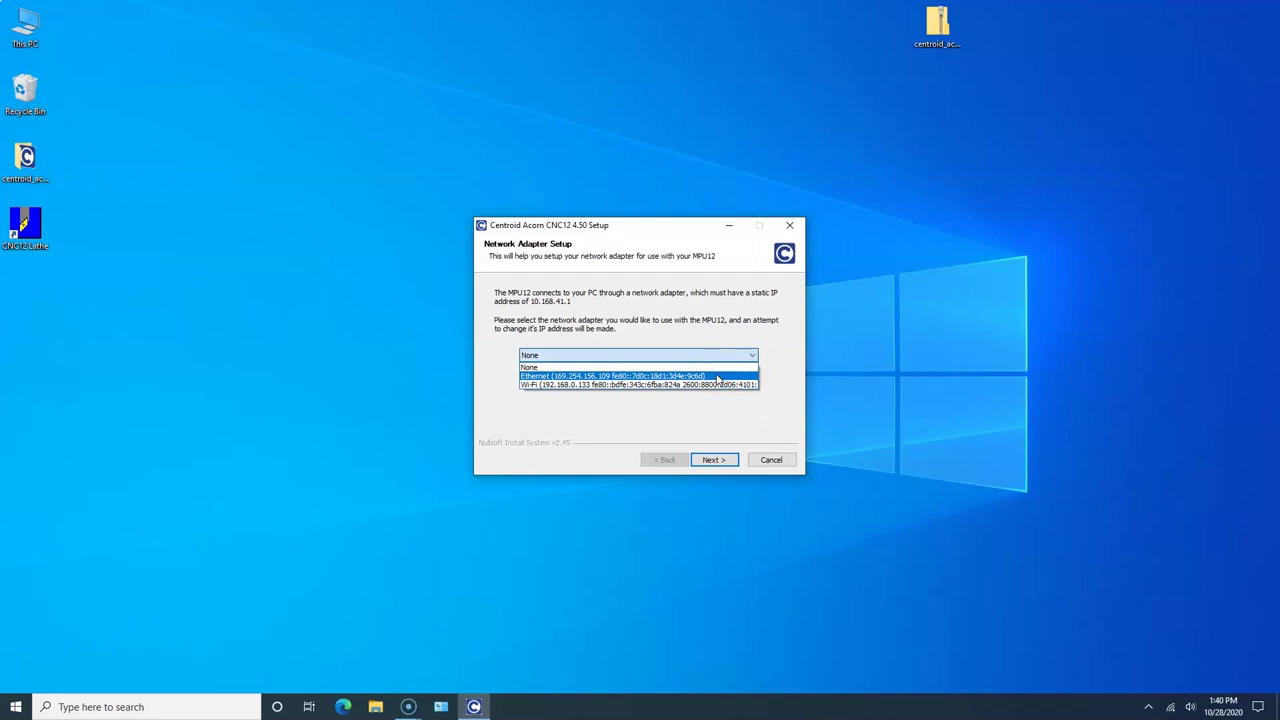
{"action": "left_click", "coordinate": [684, 377]}
{"action": "left_click", "coordinate": [684, 377]}
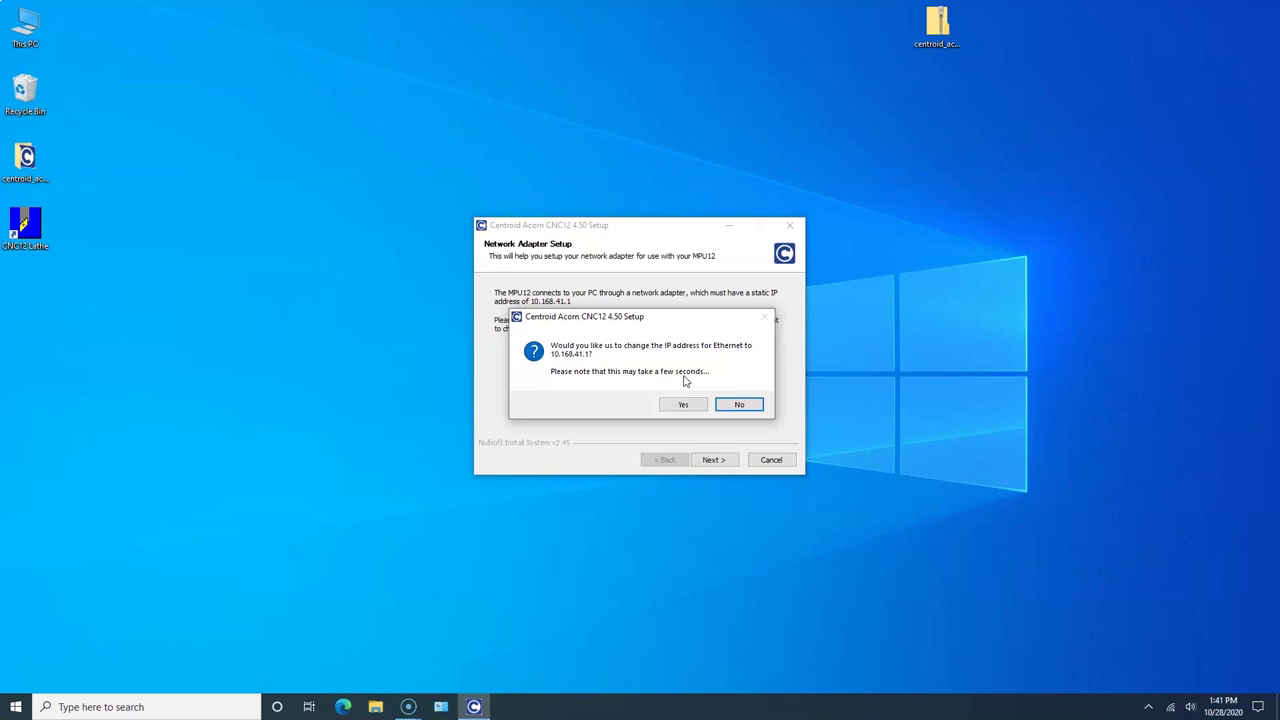
{"action": "left_click", "coordinate": [682, 404]}
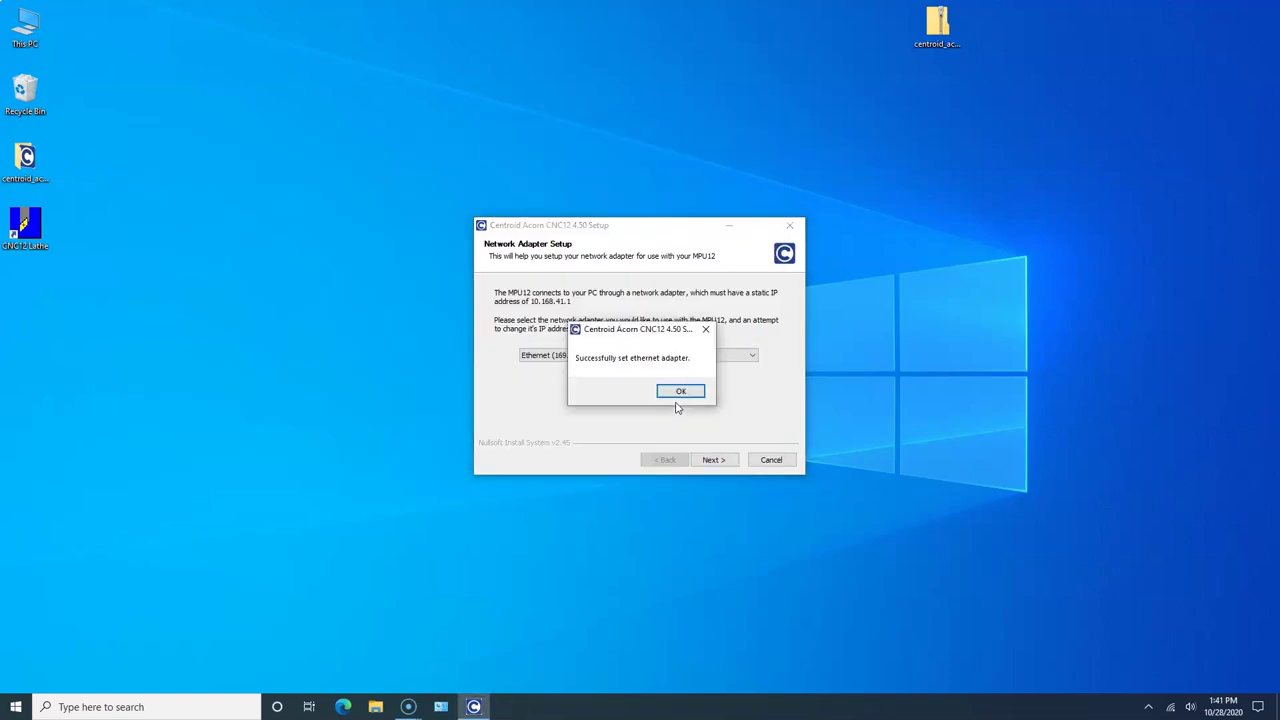
{"action": "left_click", "coordinate": [680, 391]}
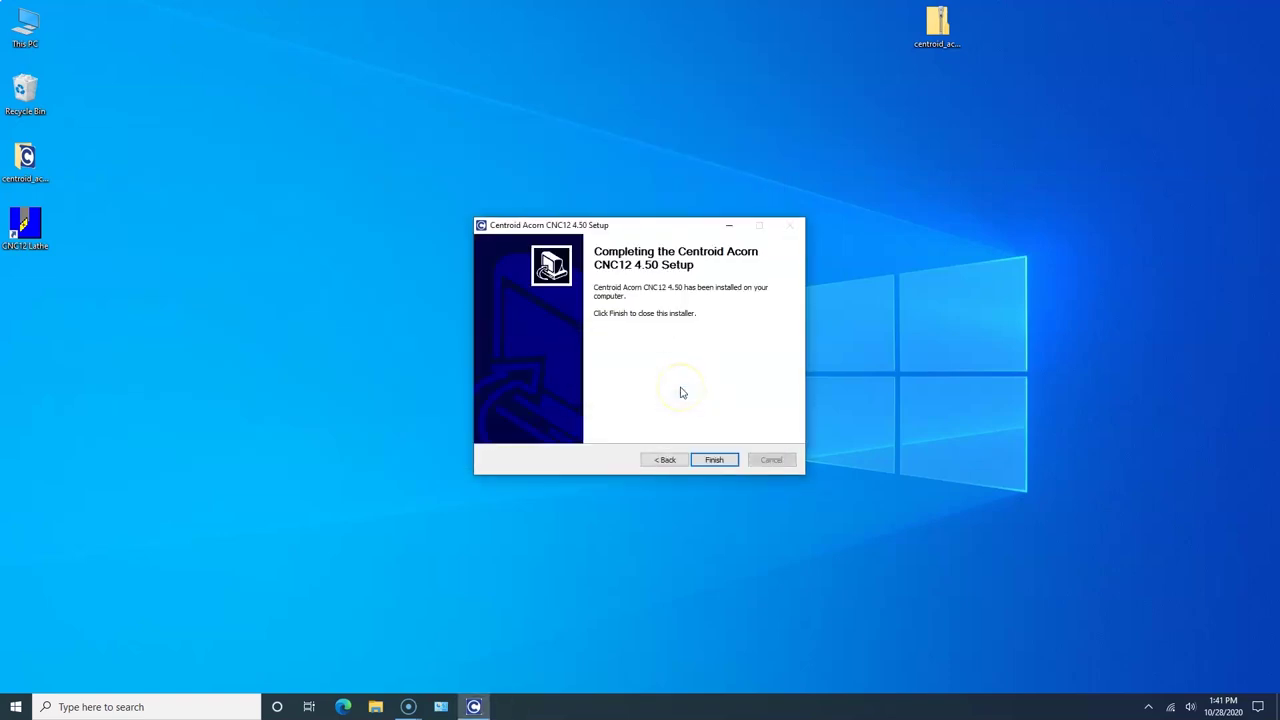
{"action": "left_click", "coordinate": [714, 459]}
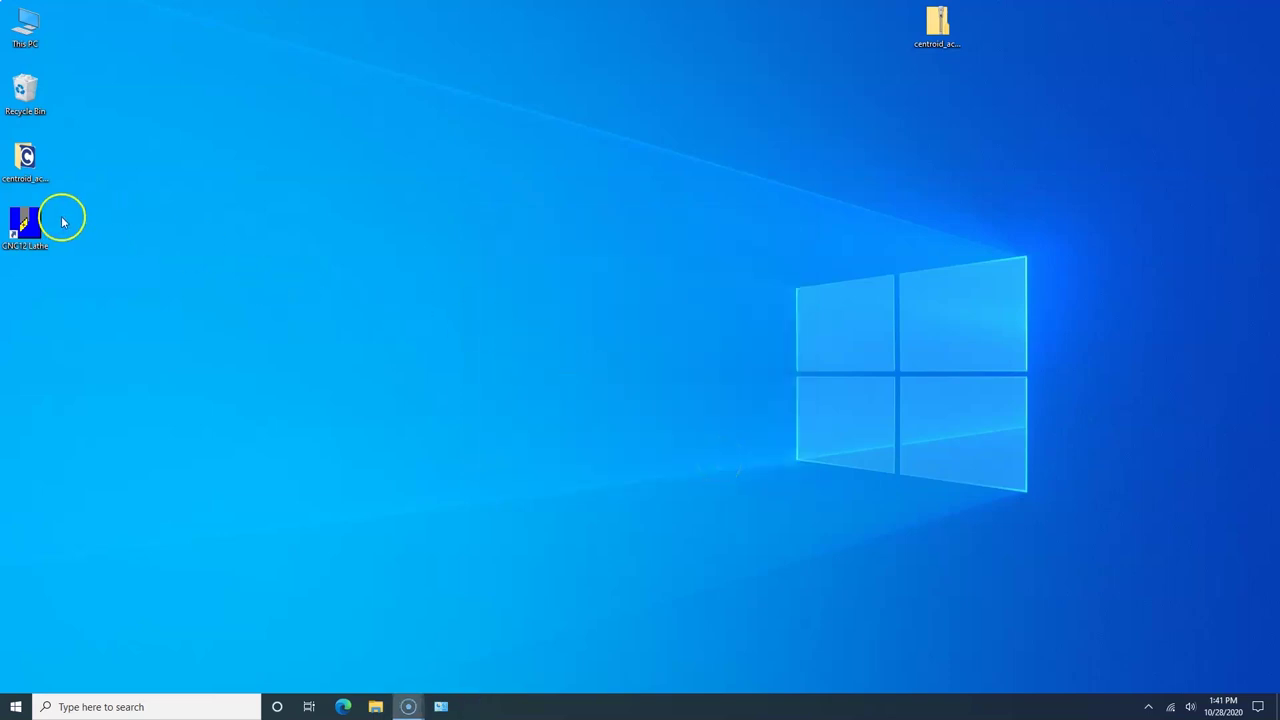
Step: Launch CNC12 Lathe and allow cnct through the firewall on private and public networks
{"action": "left_click", "coordinate": [27, 226]}
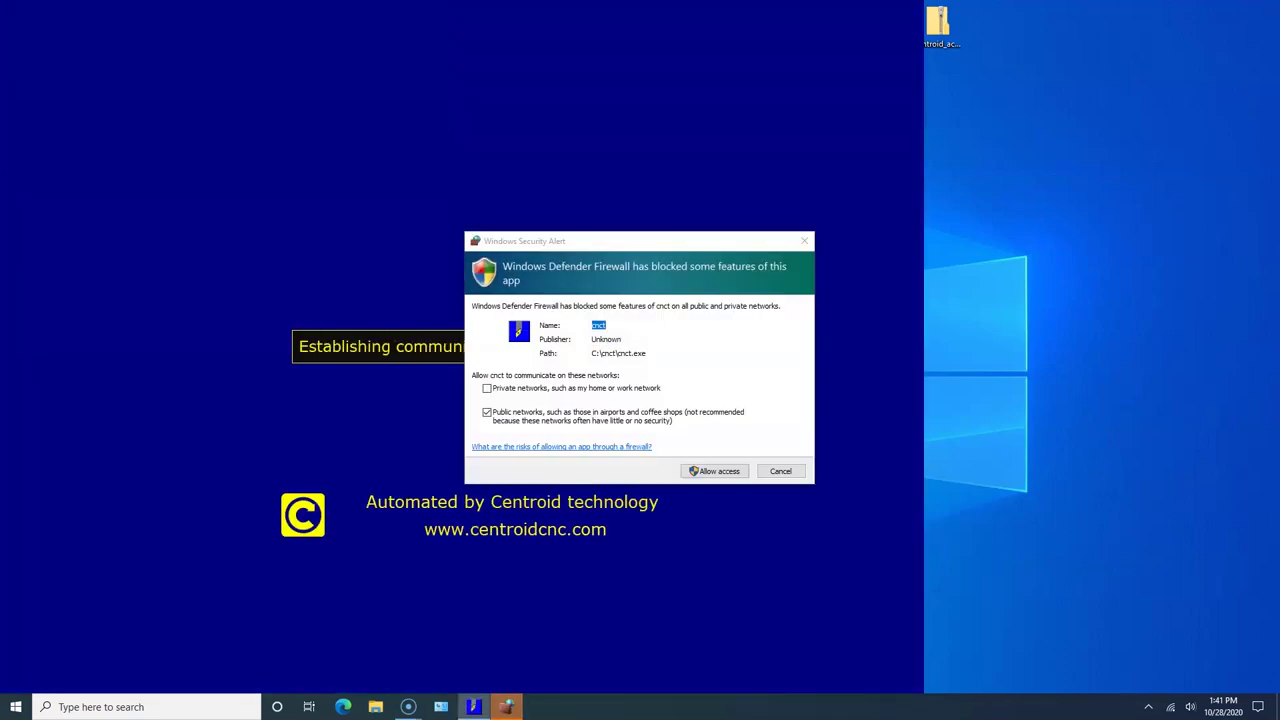
{"action": "left_click", "coordinate": [487, 389]}
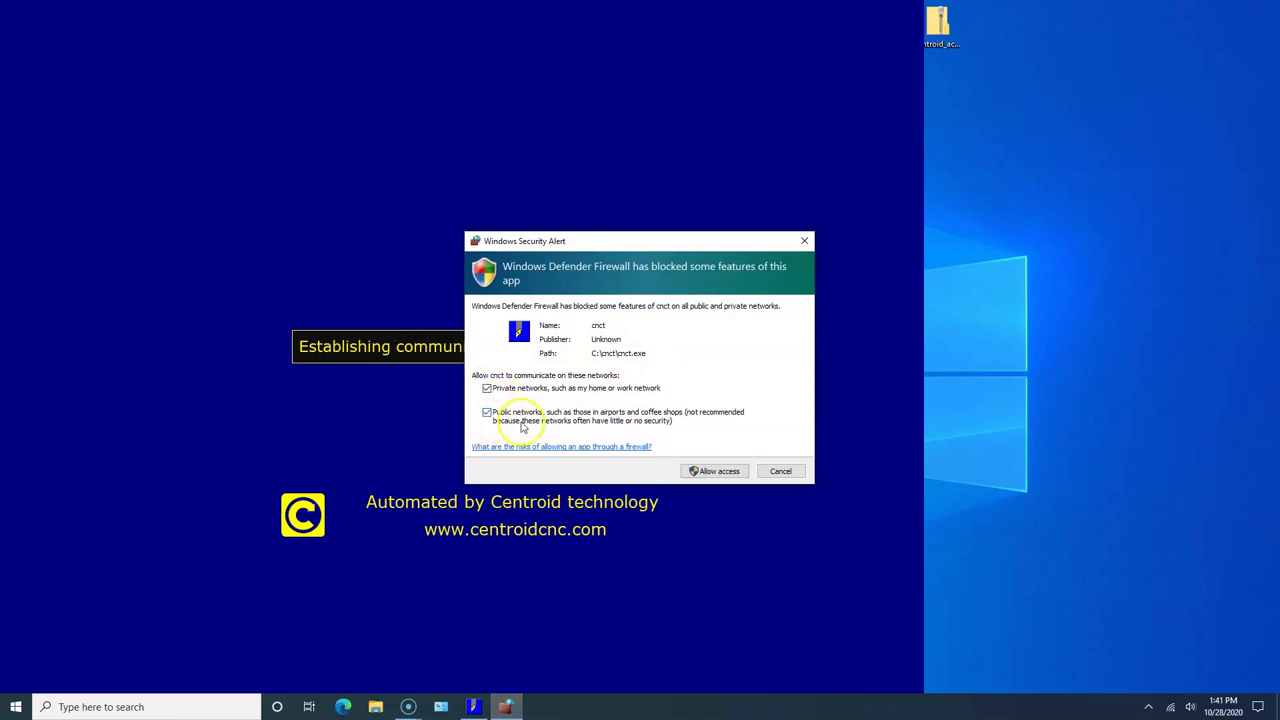
{"action": "left_click", "coordinate": [710, 476]}
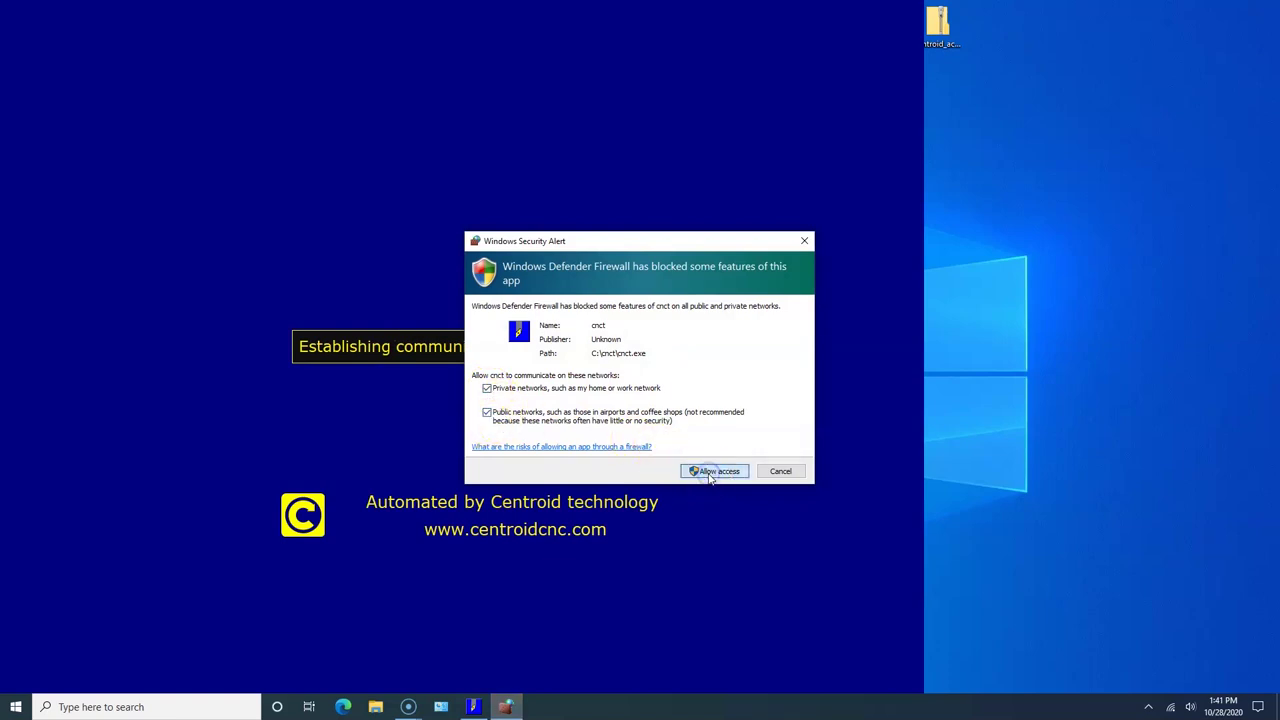
{"action": "left_click", "coordinate": [712, 472]}
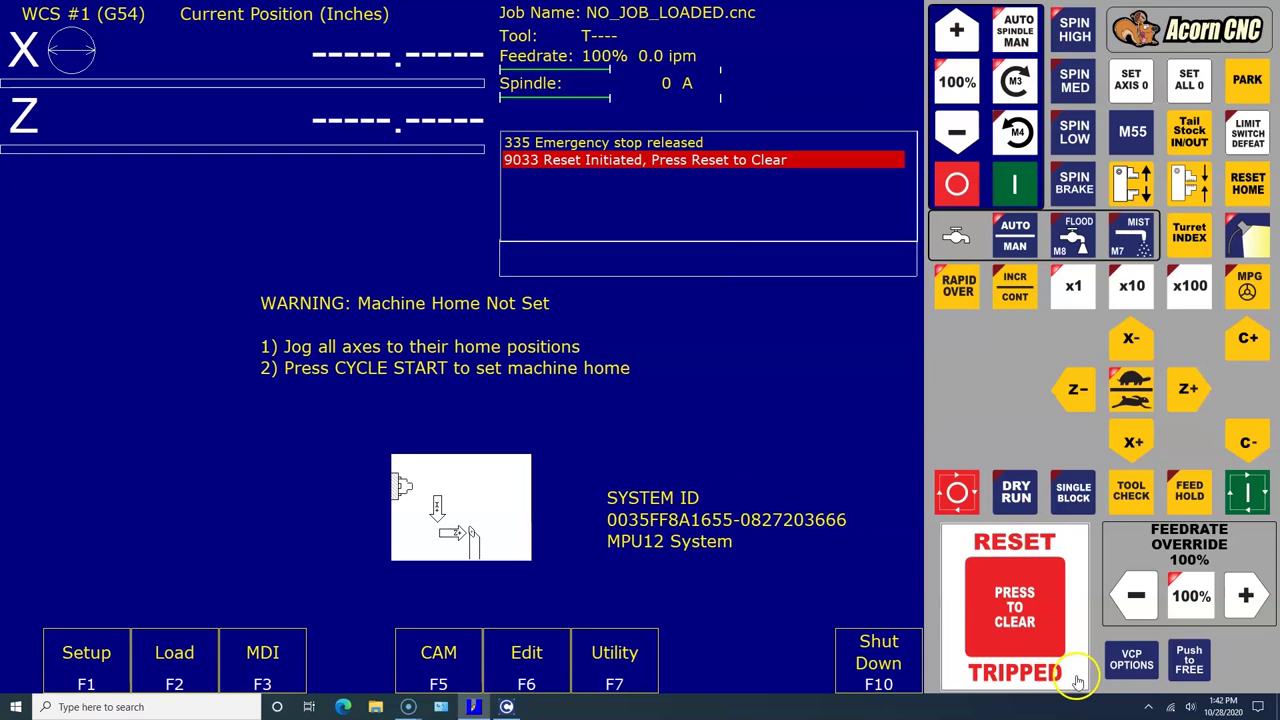
{"action": "left_click", "coordinate": [1148, 708]}
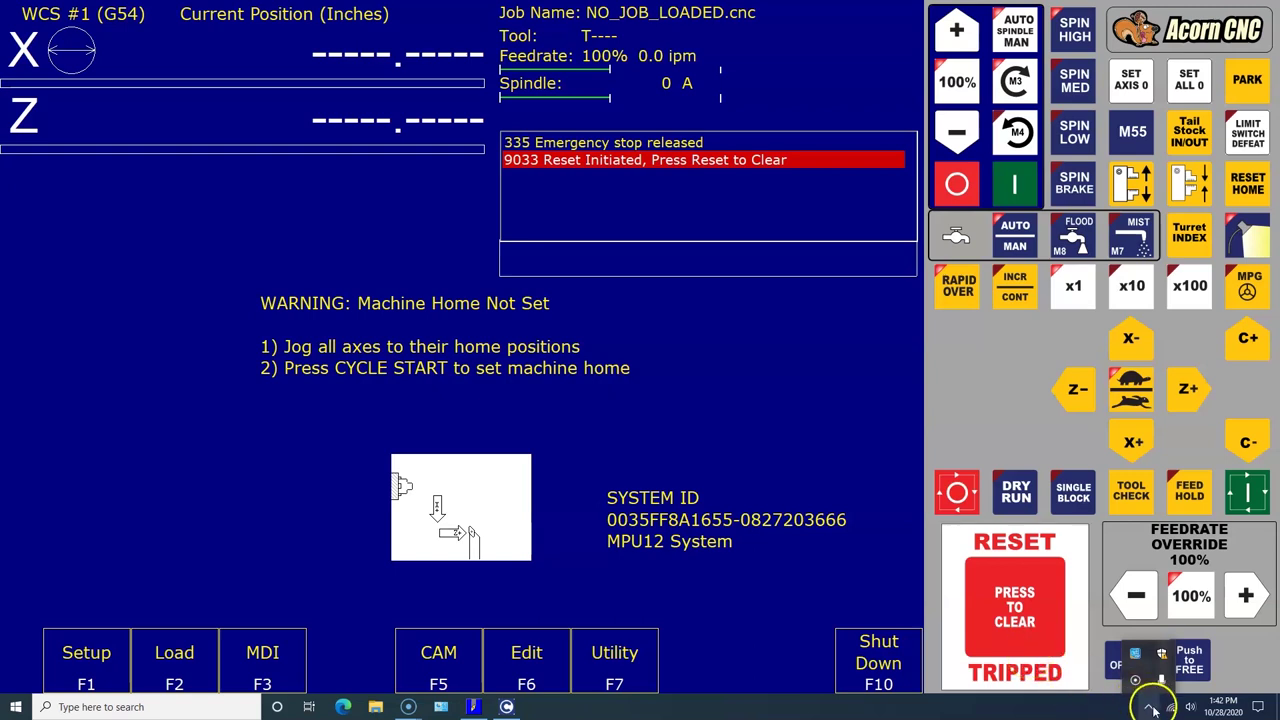
{"action": "left_click", "coordinate": [1162, 655]}
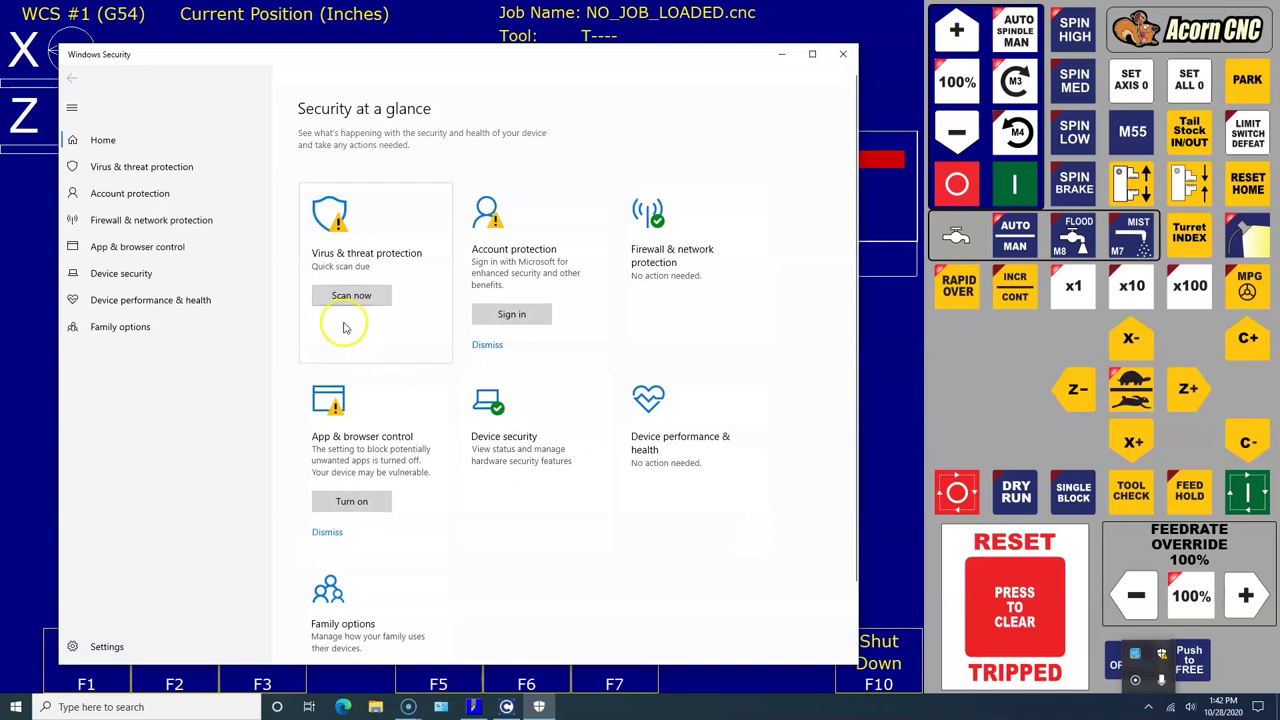
{"action": "left_click", "coordinate": [130, 224]}
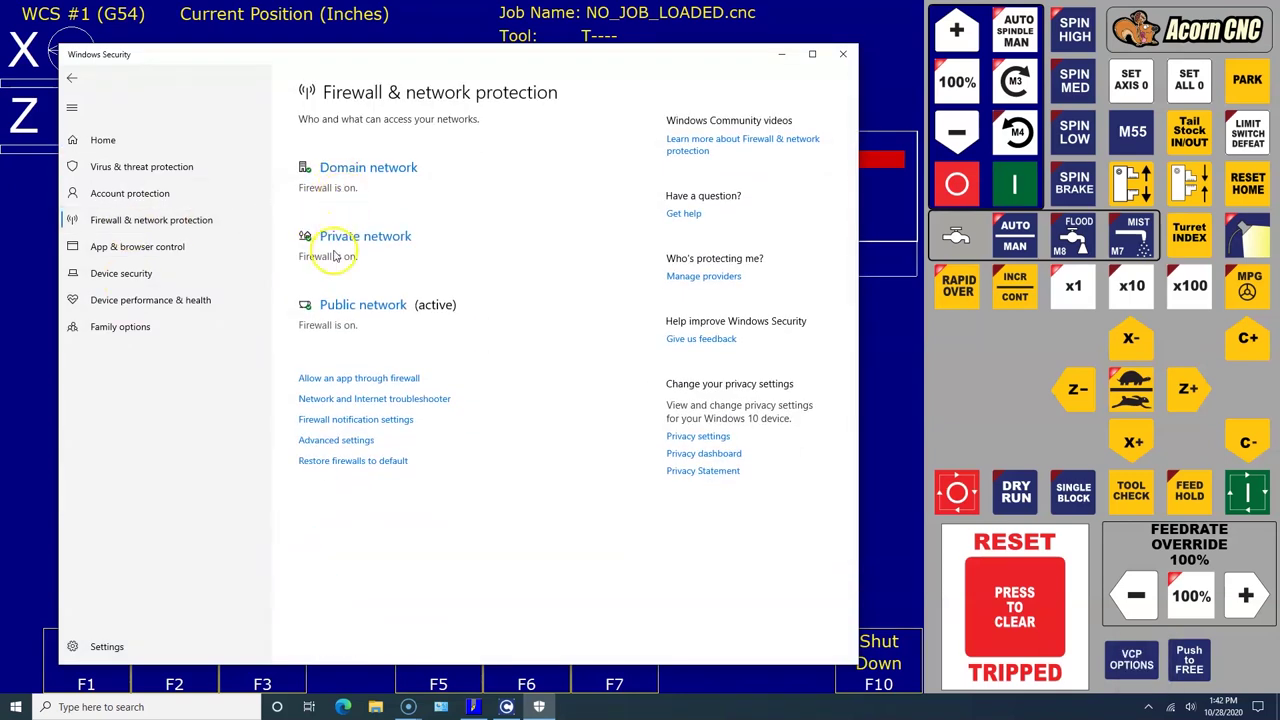
{"action": "left_click", "coordinate": [388, 168]}
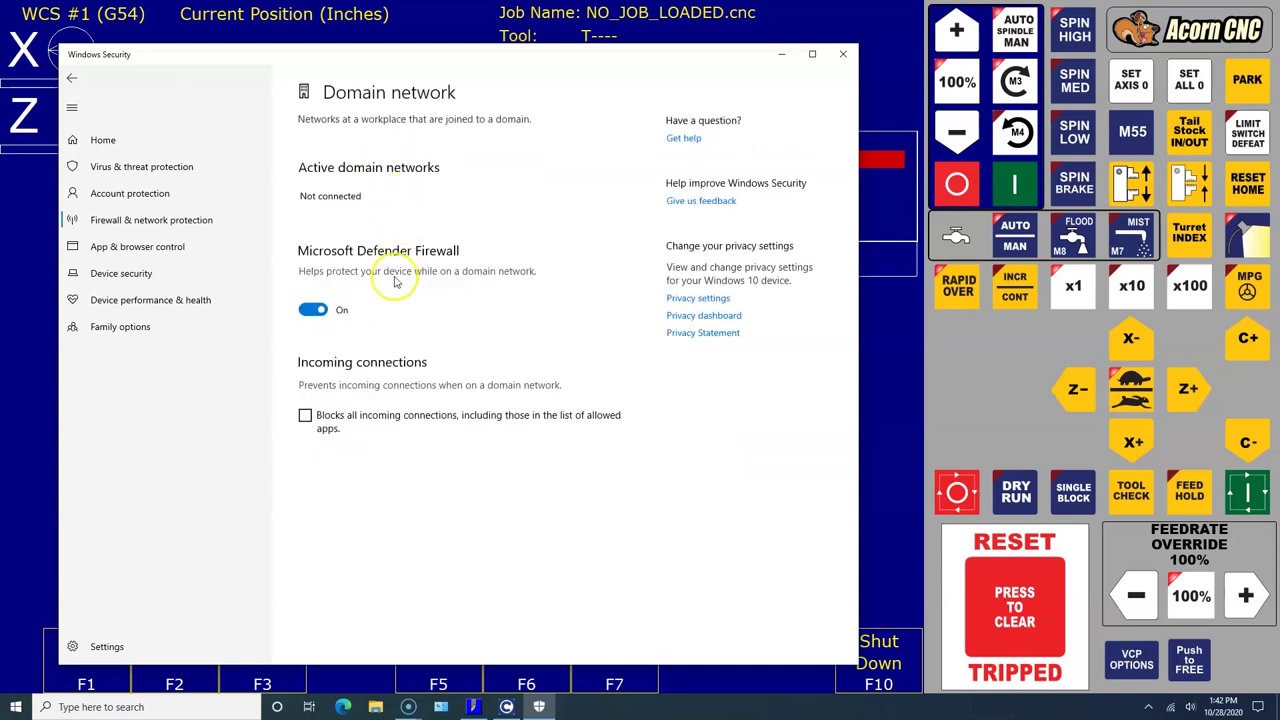
{"action": "left_click", "coordinate": [316, 316]}
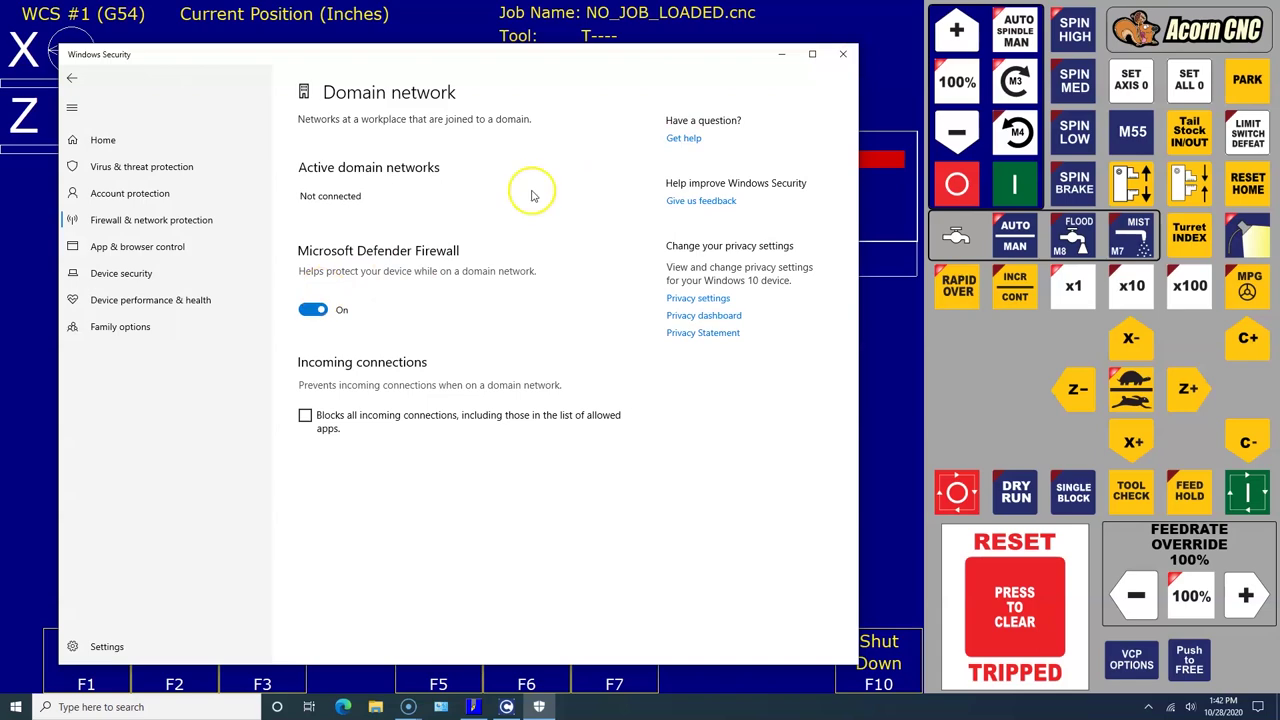
{"action": "left_click", "coordinate": [843, 55]}
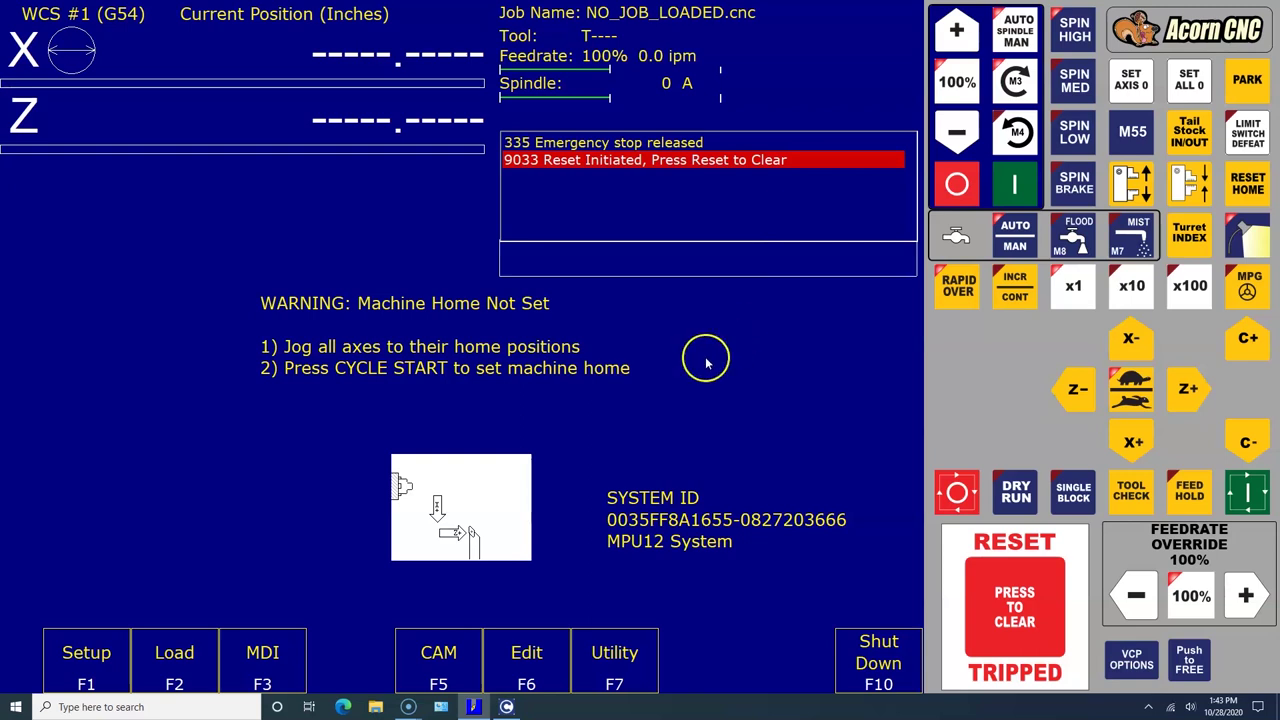
{"action": "left_click", "coordinate": [625, 652]}
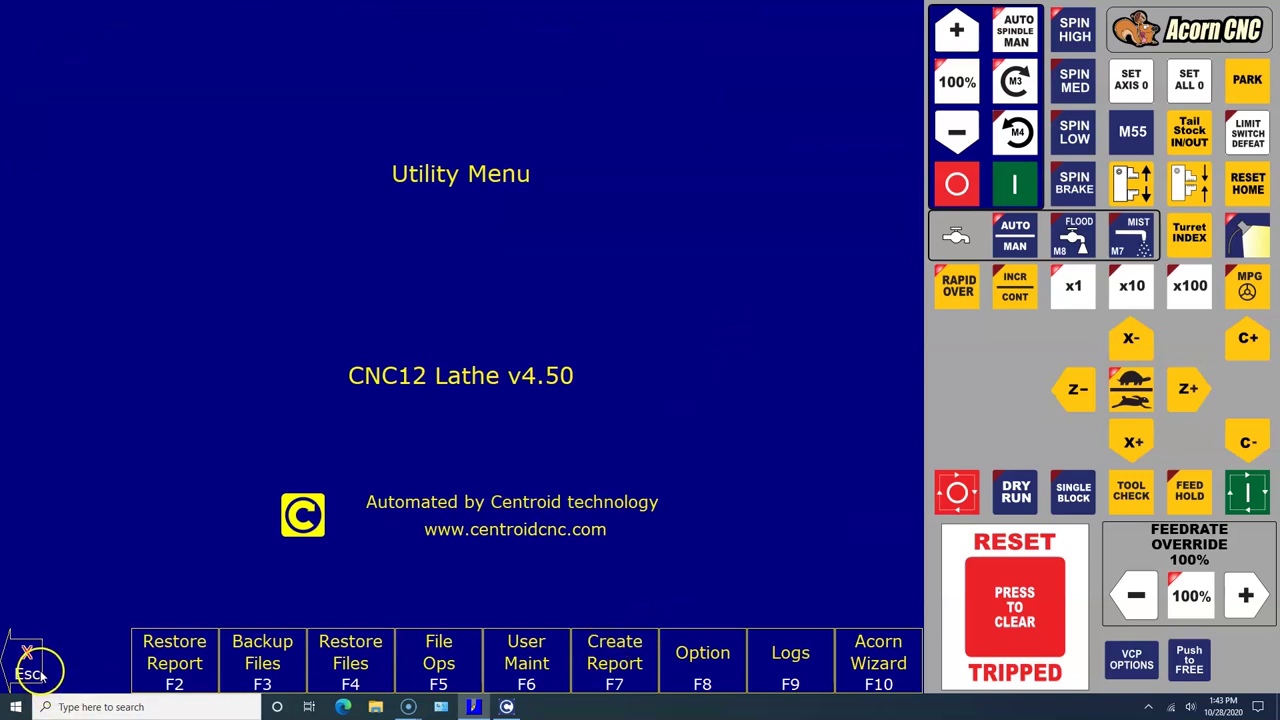
{"action": "left_click", "coordinate": [30, 672]}
{"action": "left_click", "coordinate": [615, 648]}
{"action": "left_click", "coordinate": [849, 646]}
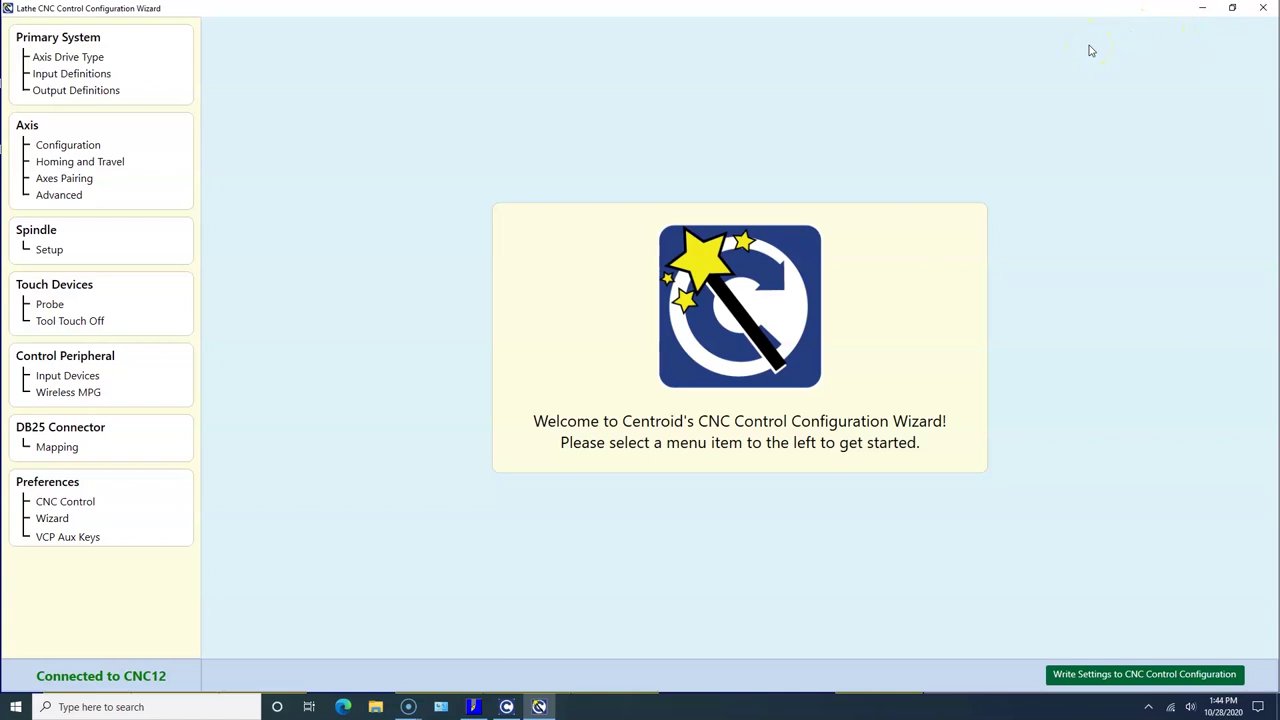
{"action": "left_click", "coordinate": [894, 28]}
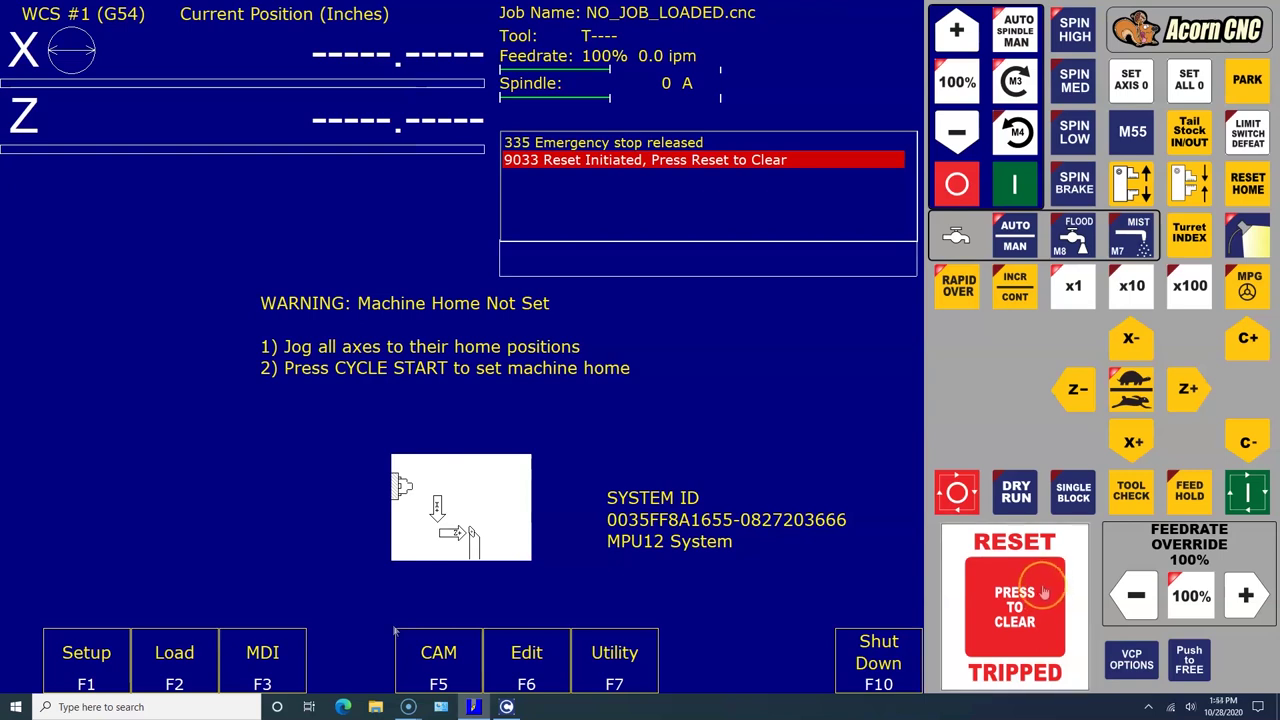
Step: Clear the tripped reset and set machine home with X and Z at +0.0000
{"action": "left_click", "coordinate": [1015, 597]}
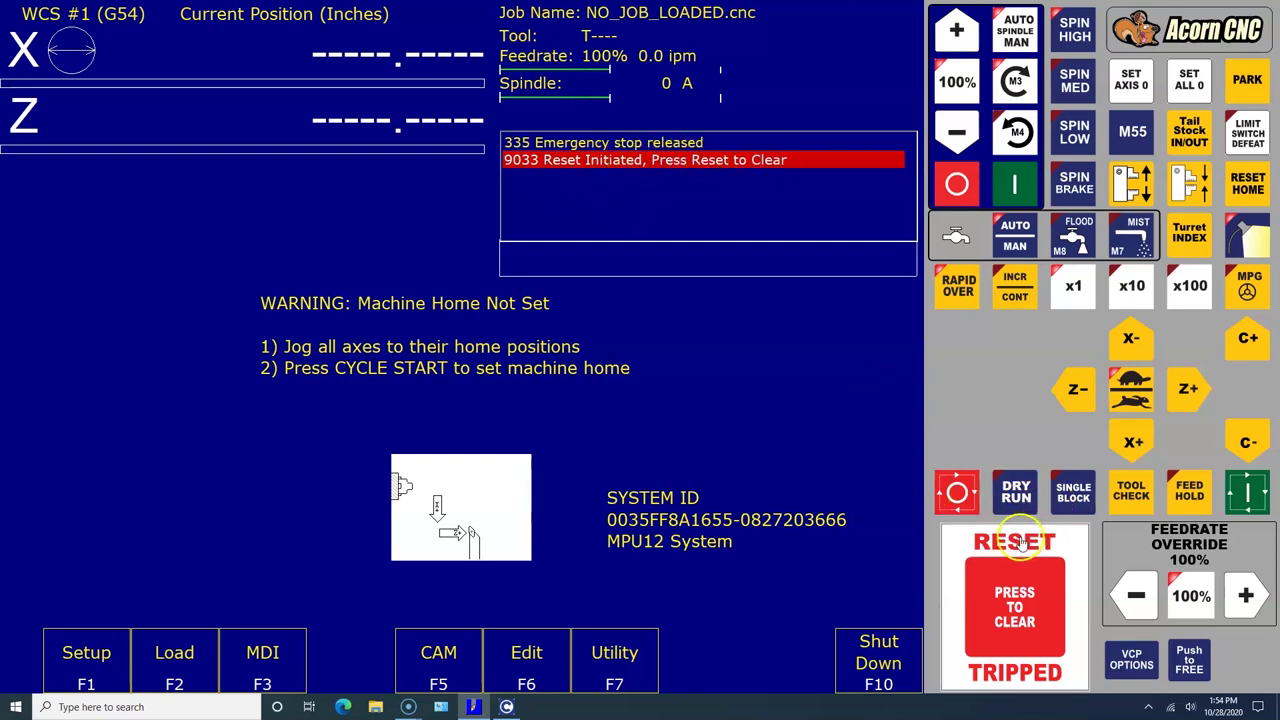
{"action": "left_click", "coordinate": [1016, 598]}
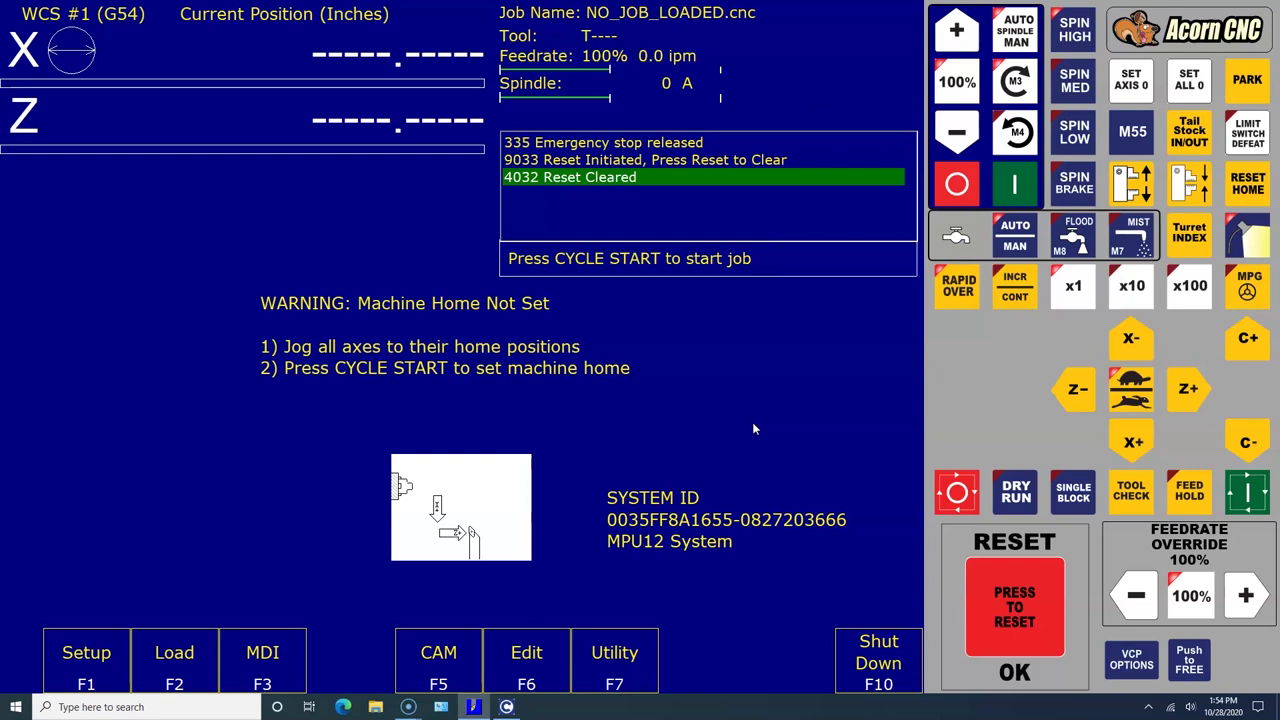
{"action": "left_click", "coordinate": [1249, 492]}
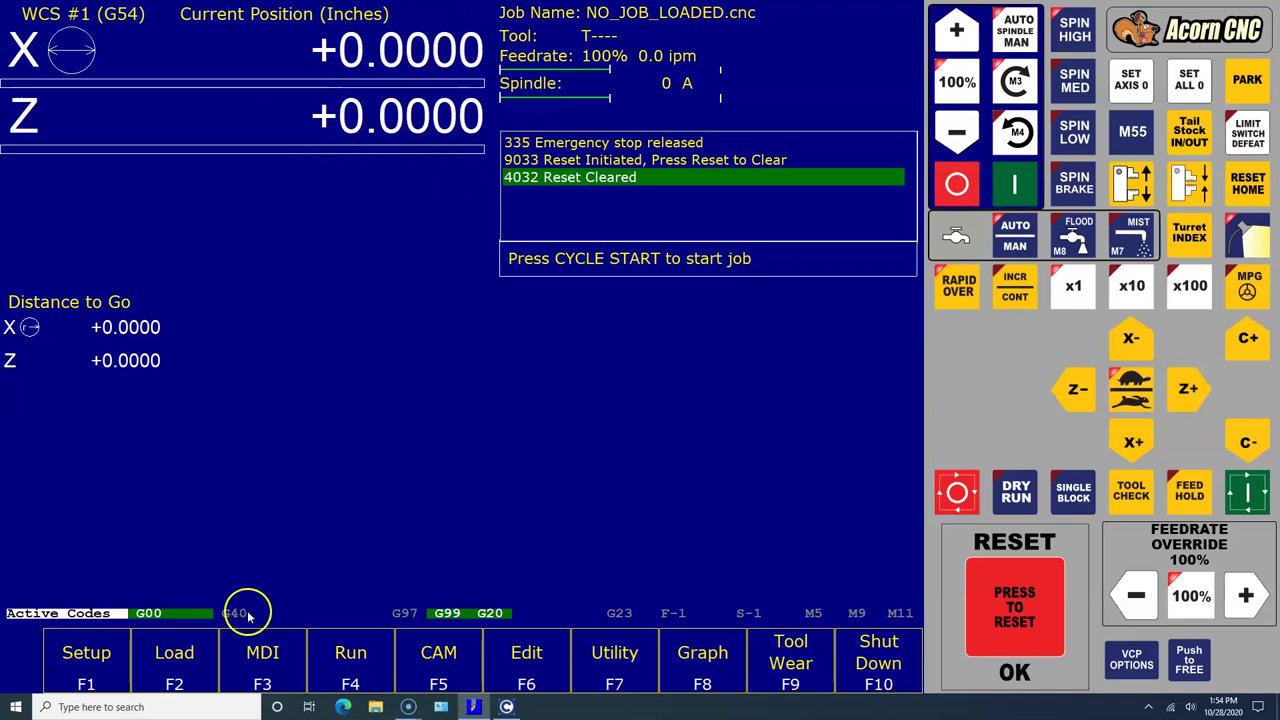
{"action": "left_click", "coordinate": [185, 665]}
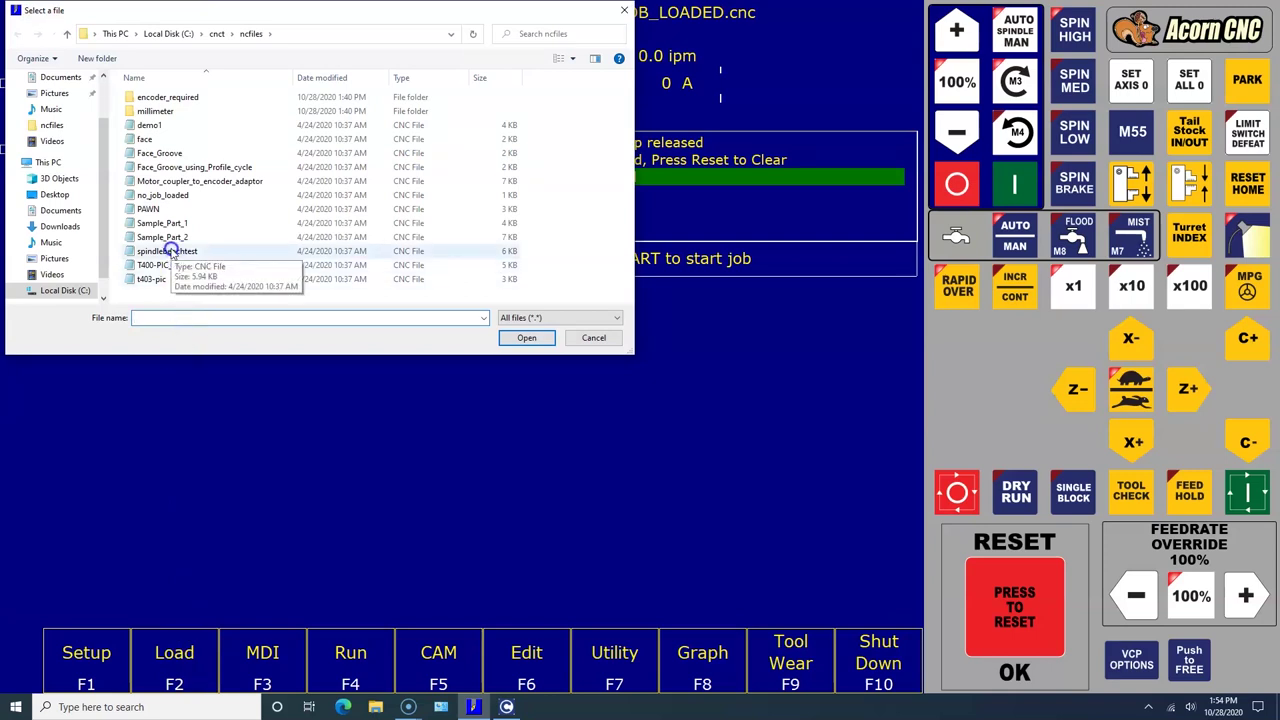
Step: Load spindlebenchtest.cnc from ncfiles and start it with Cycle Start
{"action": "left_click", "coordinate": [171, 252]}
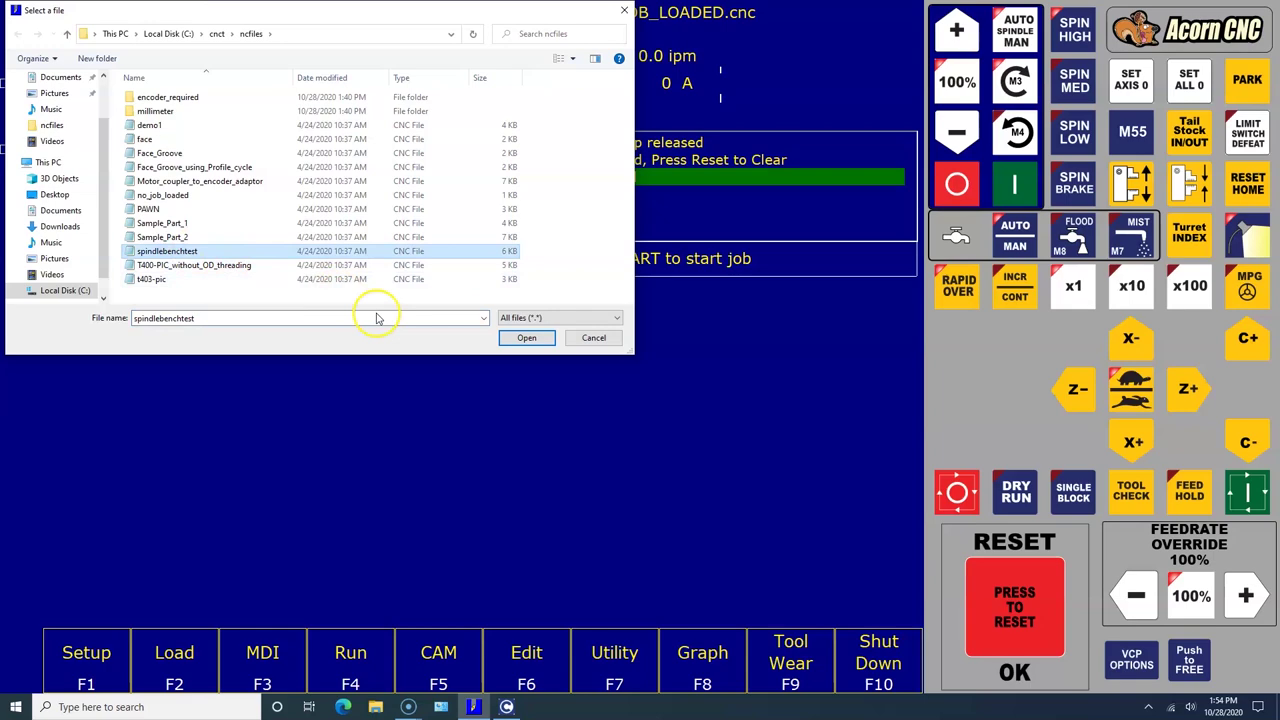
{"action": "left_click", "coordinate": [515, 340]}
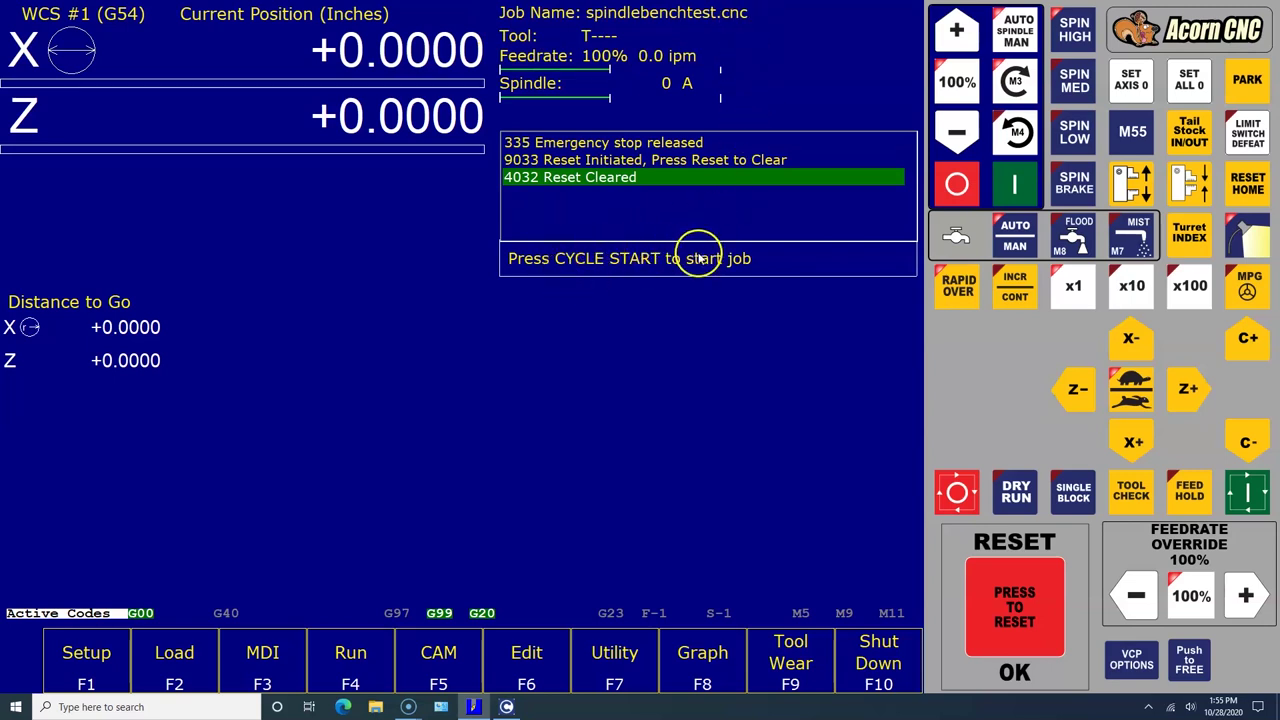
{"action": "left_click", "coordinate": [1248, 492]}
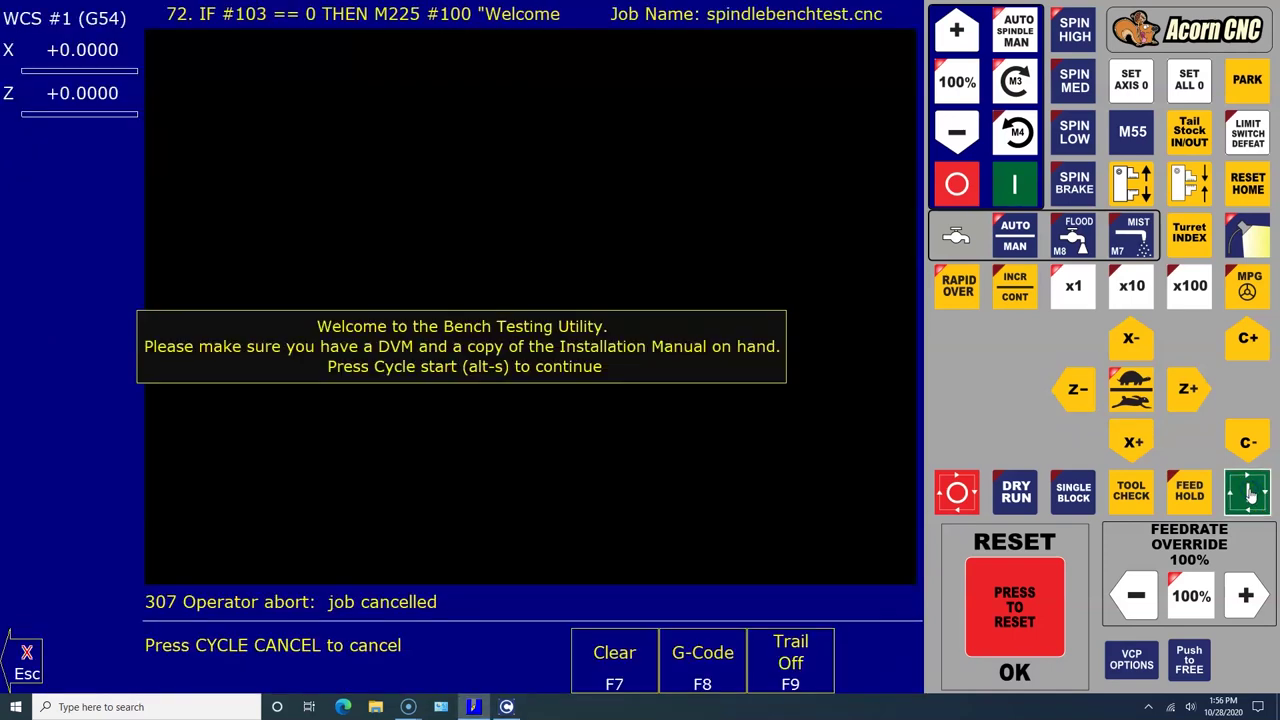
Step: Enter the four spindle voltage readings 1.7, 3.386, 6.74 and 10.11 VDC
{"action": "left_click", "coordinate": [1248, 492]}
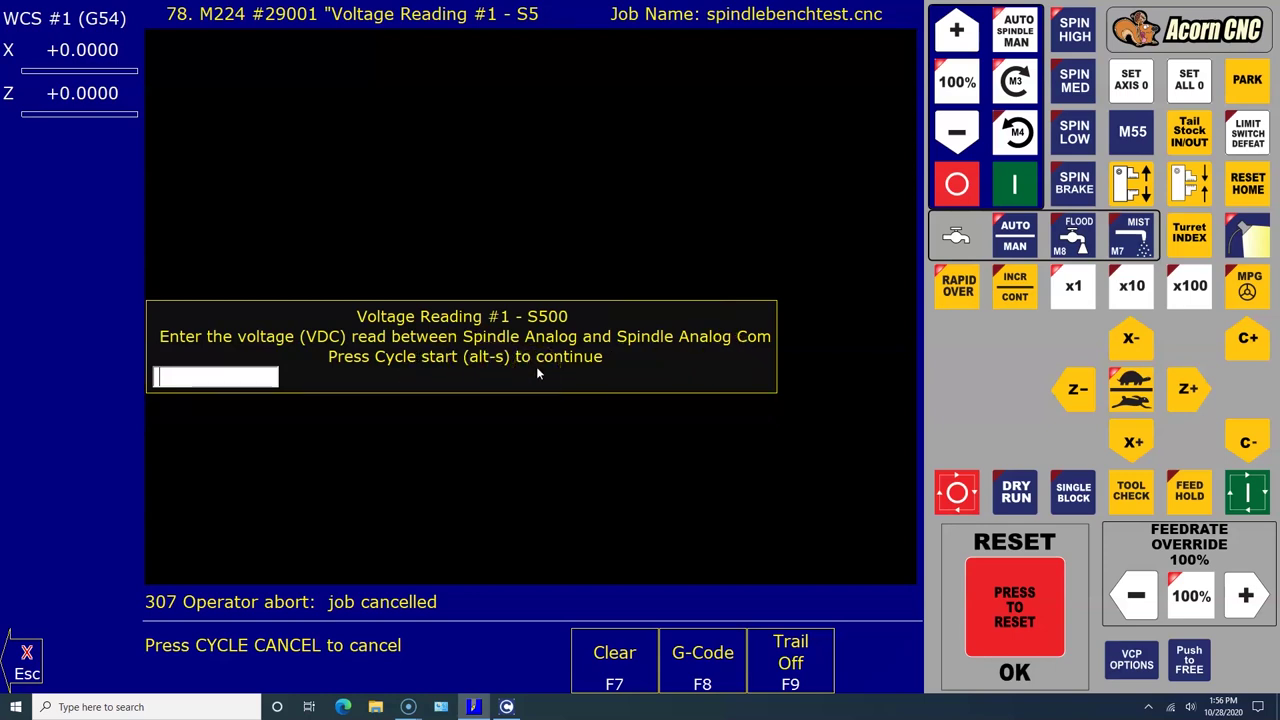
{"action": "left_click", "coordinate": [268, 385]}
{"action": "type", "text": "1.7"}
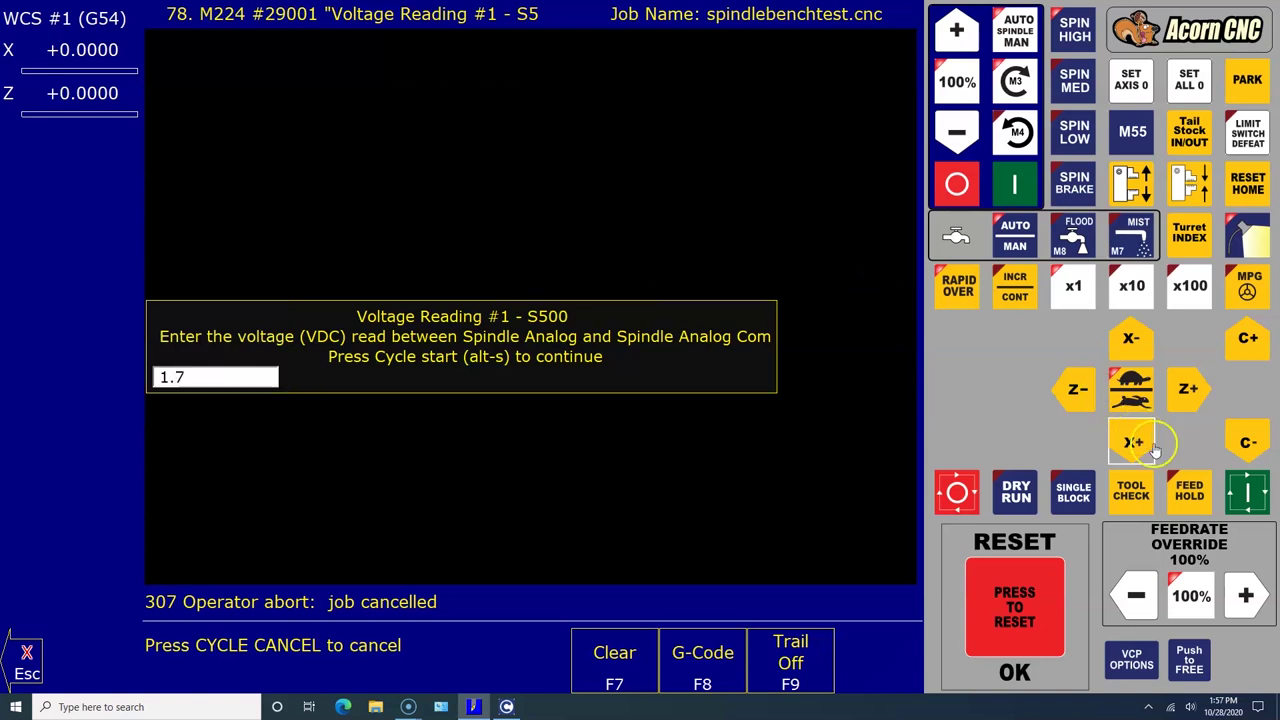
{"action": "left_click", "coordinate": [1243, 493]}
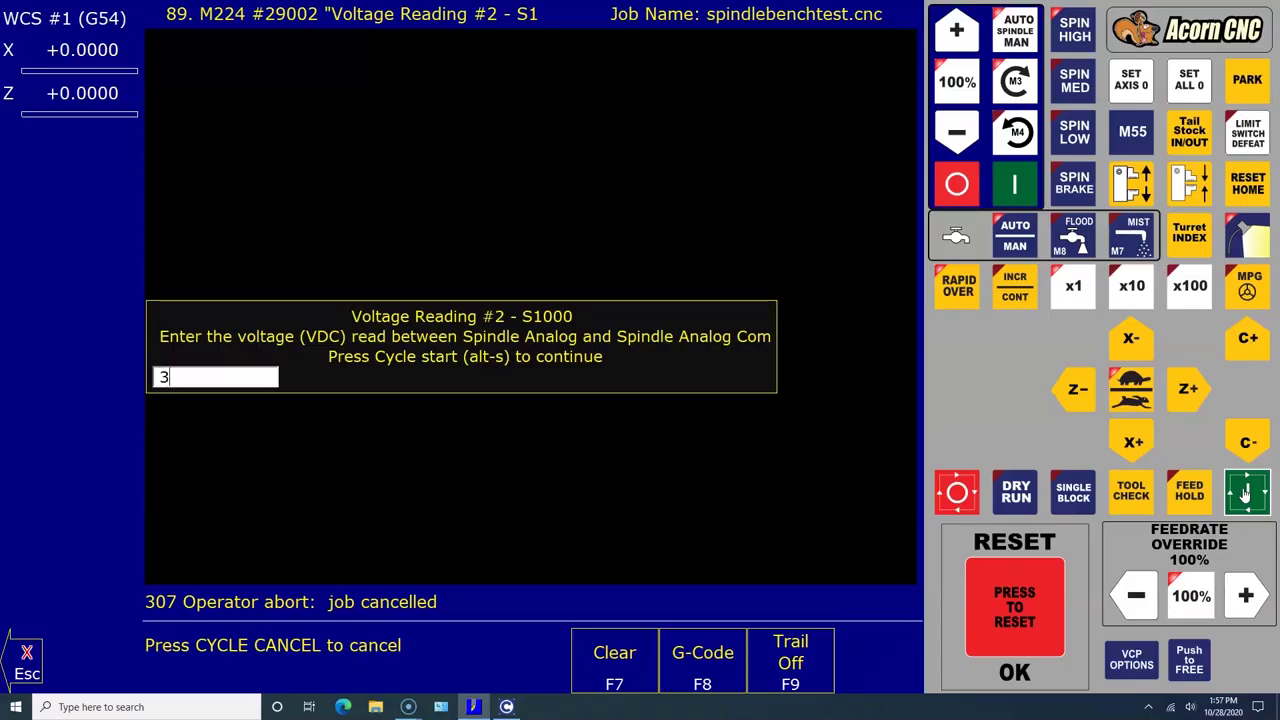
{"action": "type", "text": "86"}
{"action": "left_click", "coordinate": [1248, 487]}
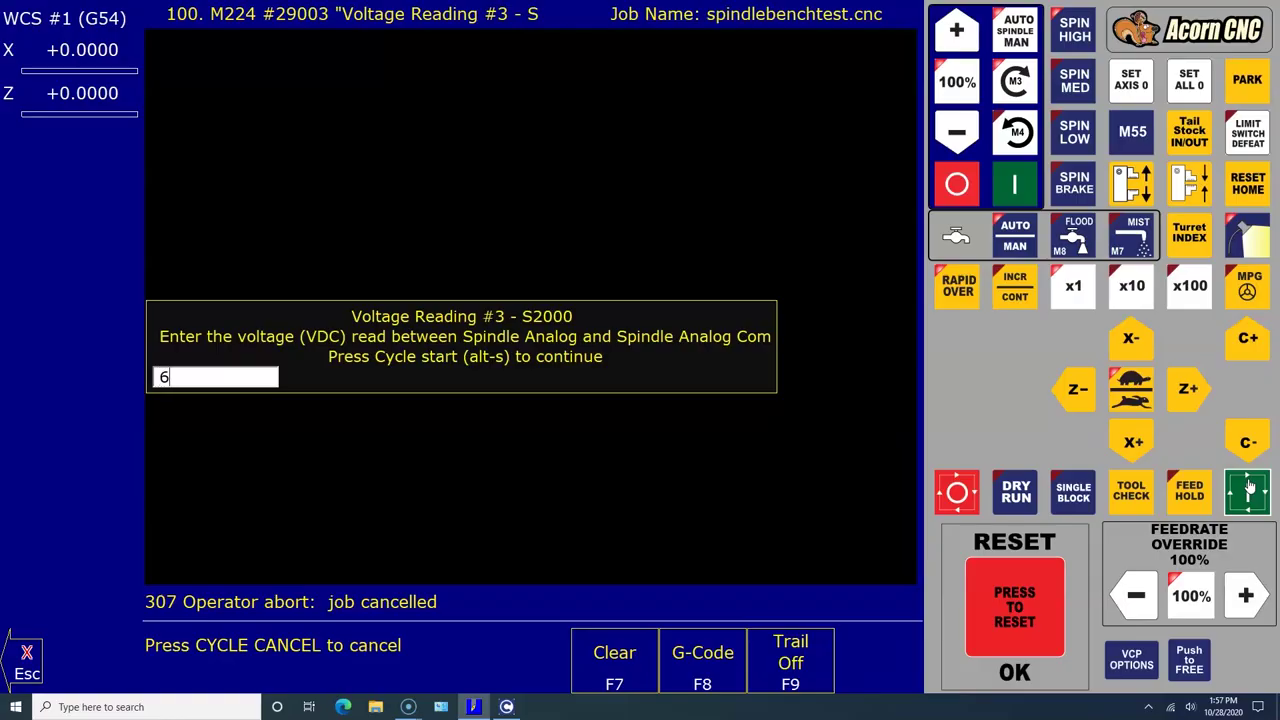
{"action": "type", "text": ".74"}
{"action": "left_click", "coordinate": [1248, 494]}
{"action": "type", "text": "10.11"}
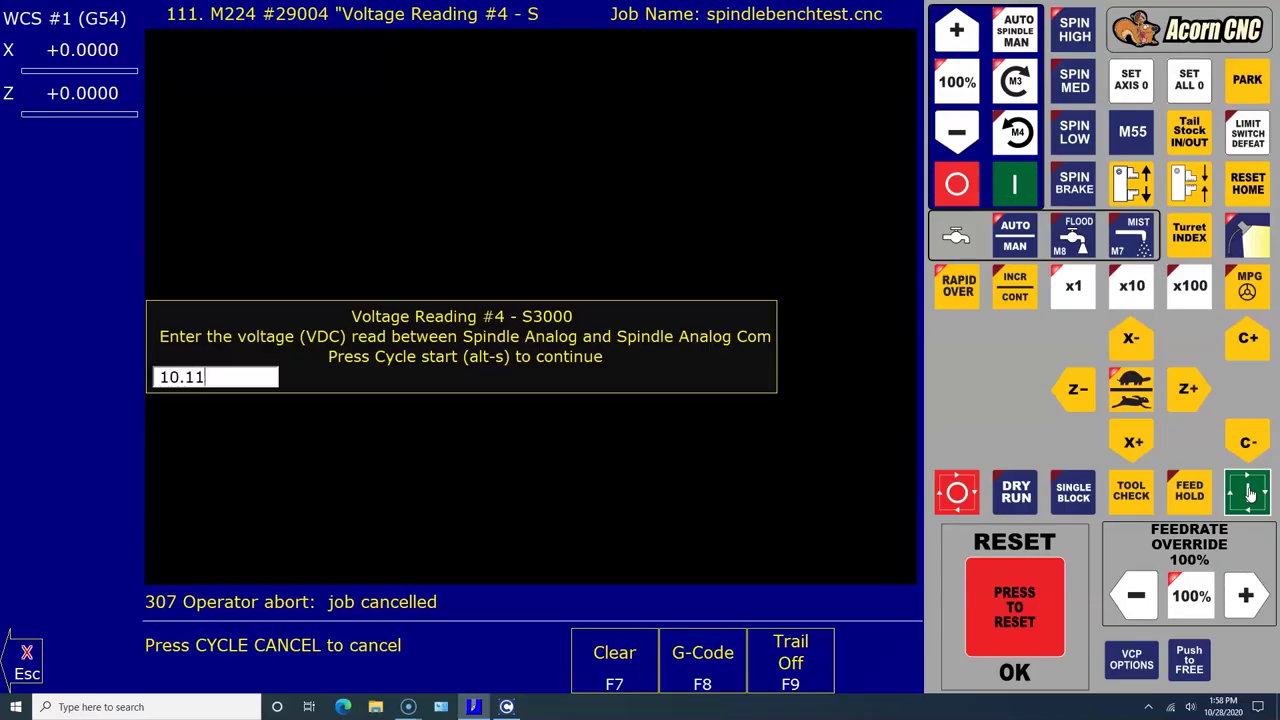
{"action": "left_click", "coordinate": [1248, 492]}
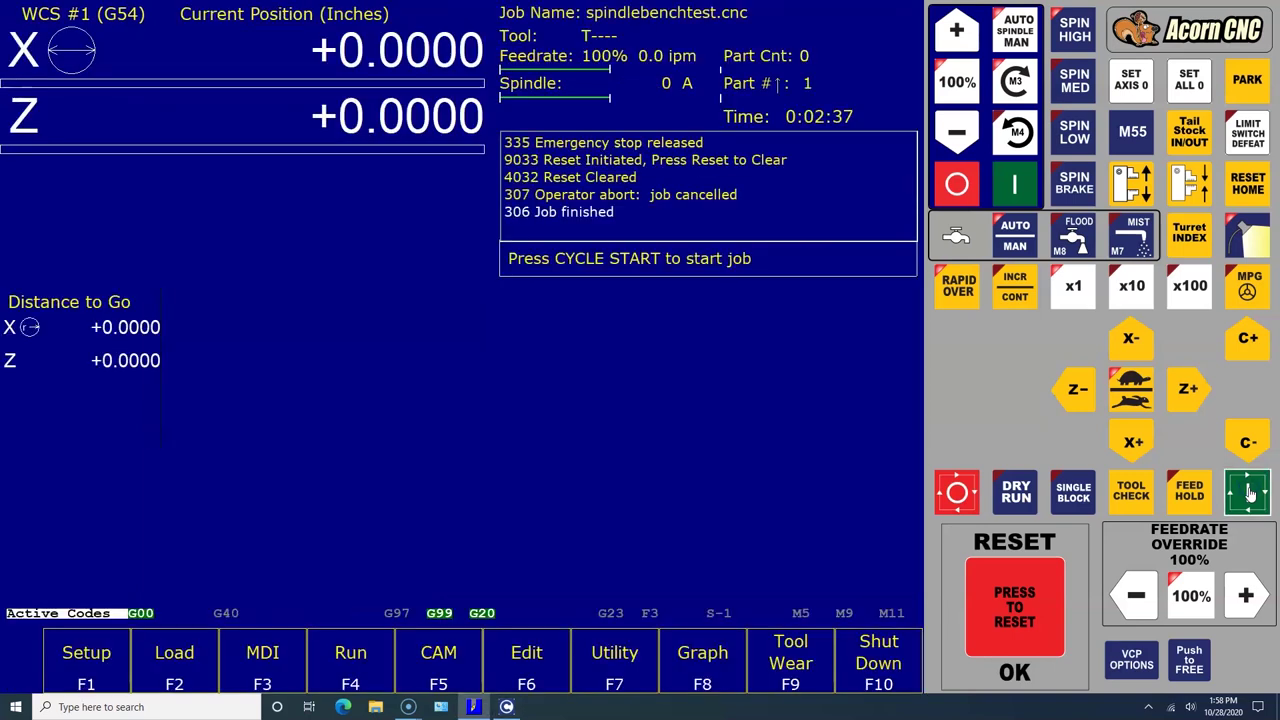